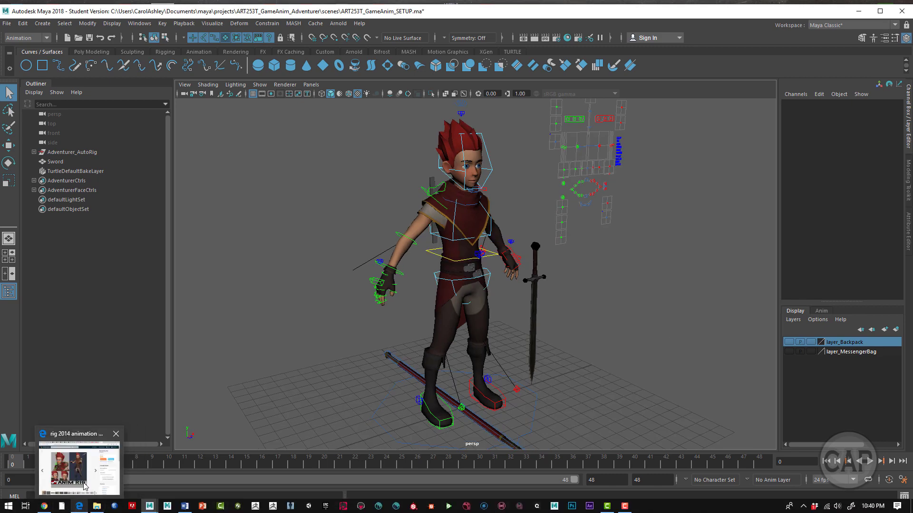
Switch to the browser and look through the Adventurer rig's TurboSquid page and its related character rigs
left_click(98, 471)
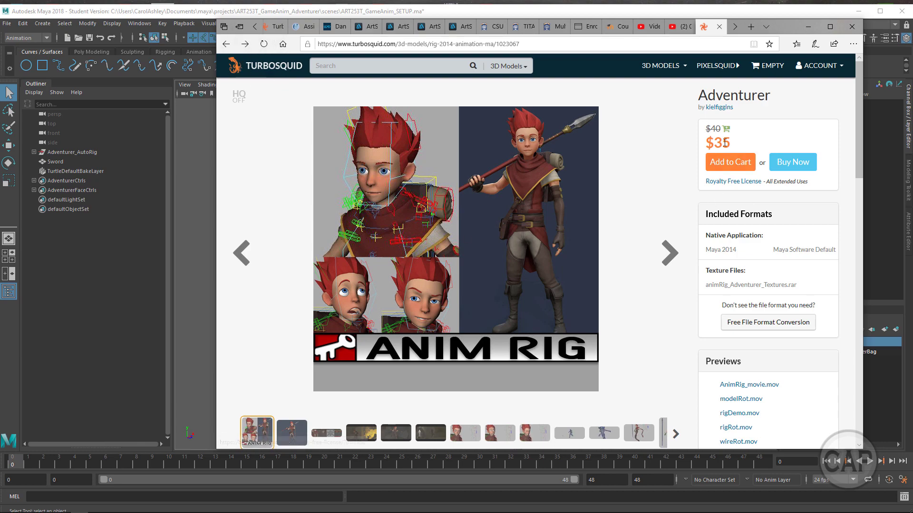
scroll(643, 304, "down", 1)
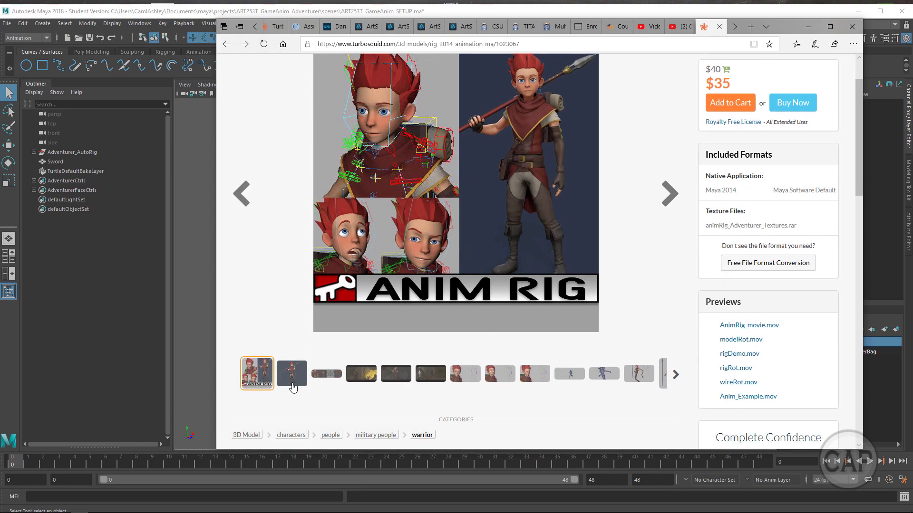
scroll(294, 384, "down", 2)
scroll(294, 384, "down", 3)
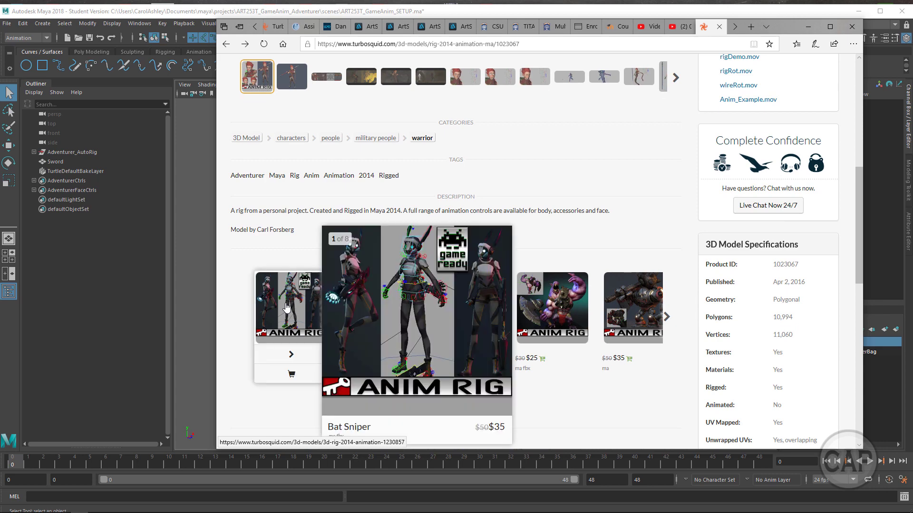
mouse_move(463, 304)
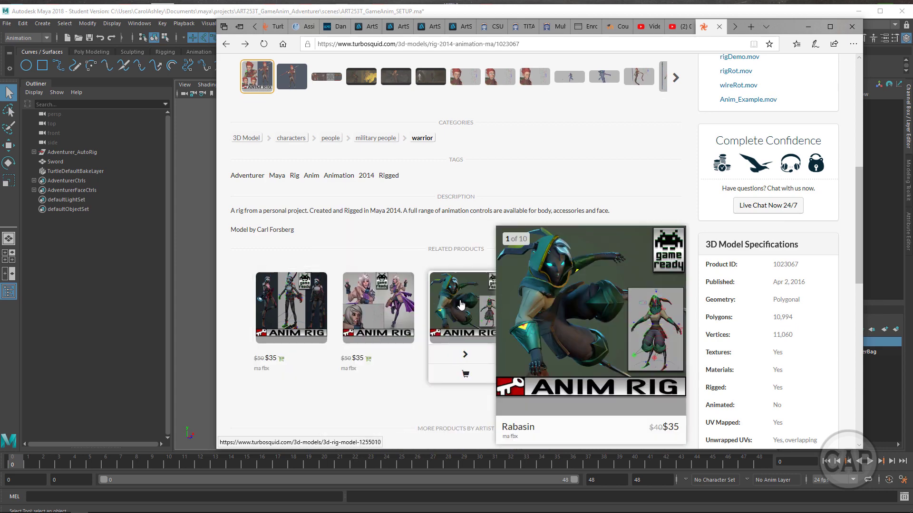
mouse_move(557, 304)
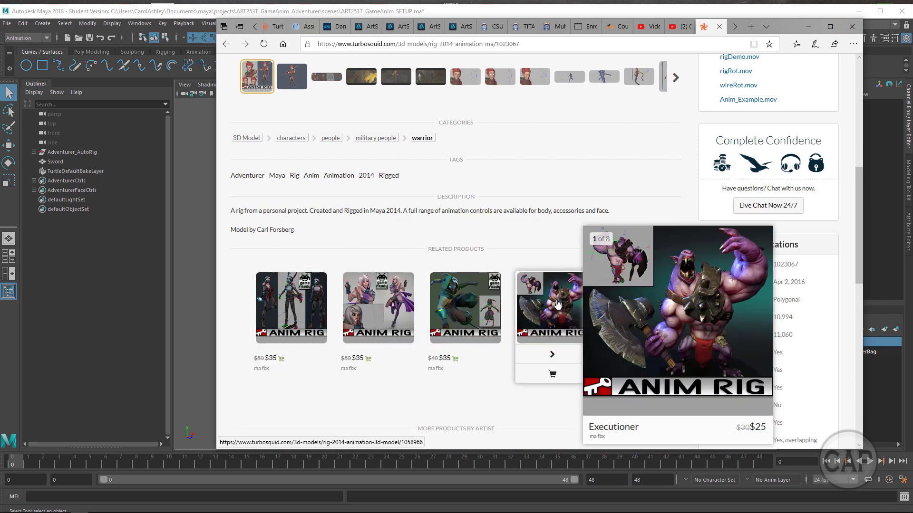
mouse_move(637, 306)
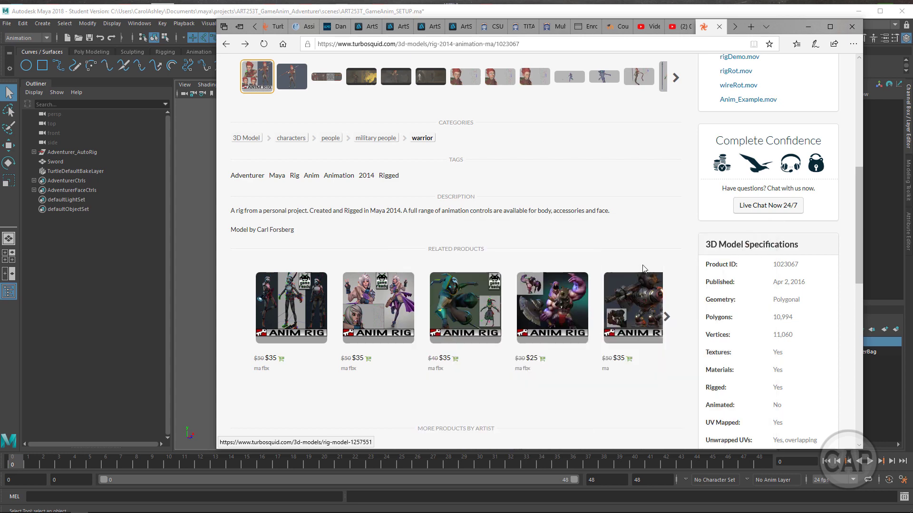
scroll(643, 263, "up", 8)
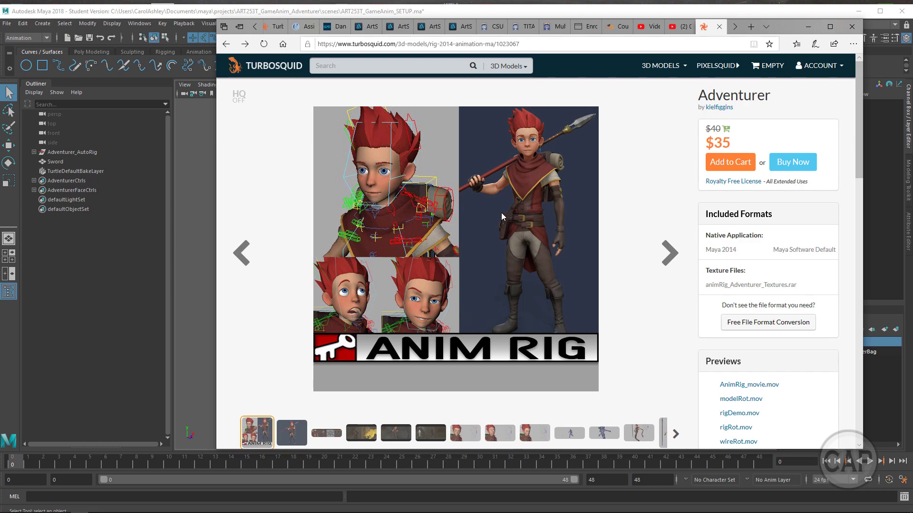
Return to Maya, select the sword beside the character and frame it in the perspective view
left_click(201, 290)
left_click_drag(569, 318, 411, 300, "alt")
left_click(529, 314)
key("f")
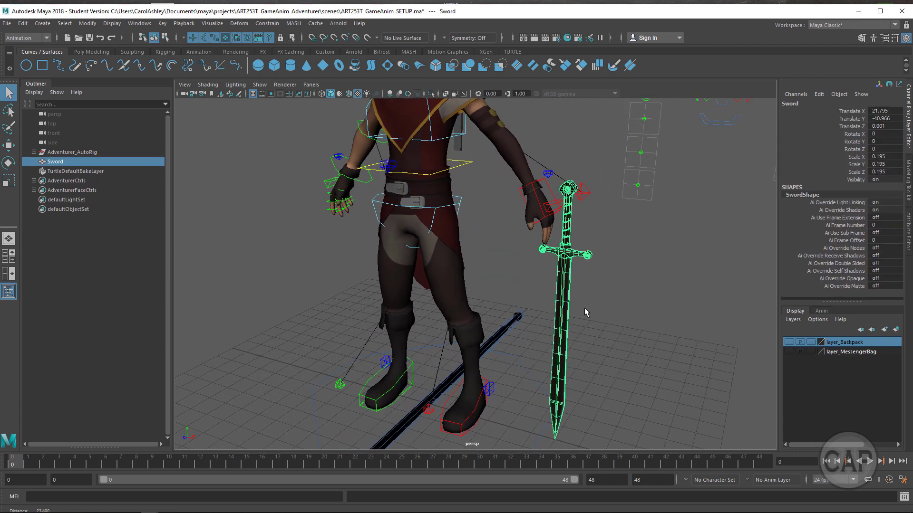
middle_click_drag(537, 280, 557, 261, "alt")
Switch back to the Adventurer product page on TurboSquid to view the model site
mouse_move(72, 512)
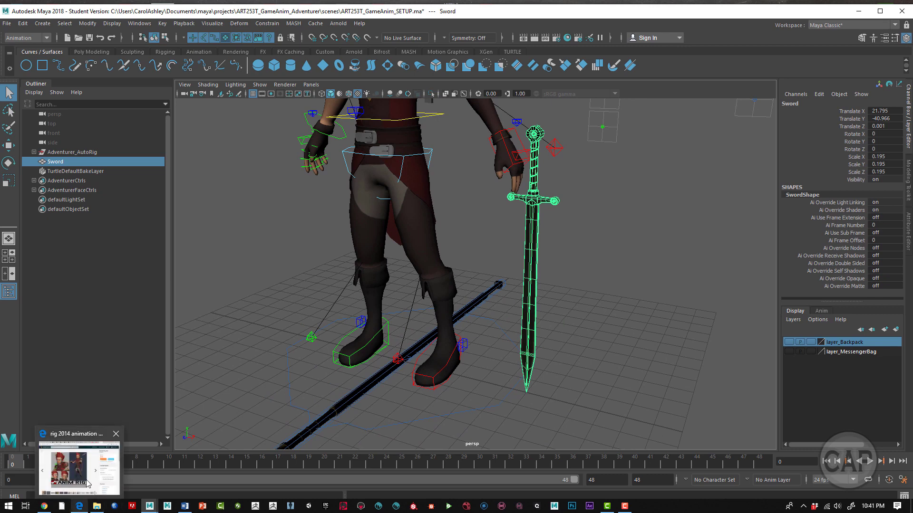
left_click(90, 481)
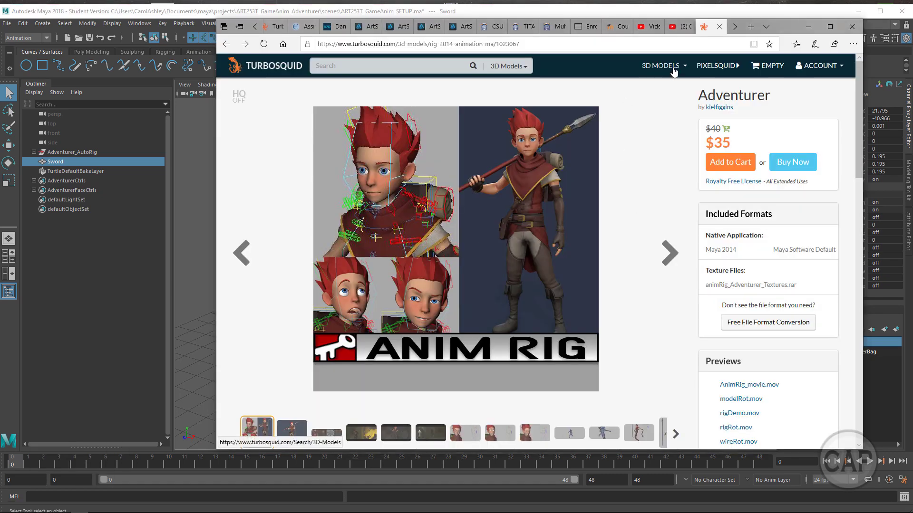
mouse_move(685, 67)
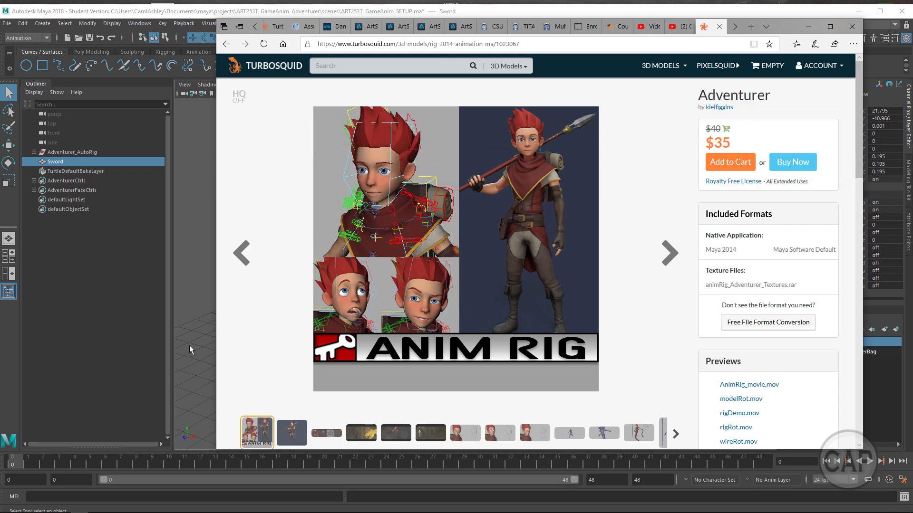
Return to Maya, deselect the sword and examine the character and sword from several angles, close up and in full
left_click(197, 341)
scroll(489, 309, "up", 4)
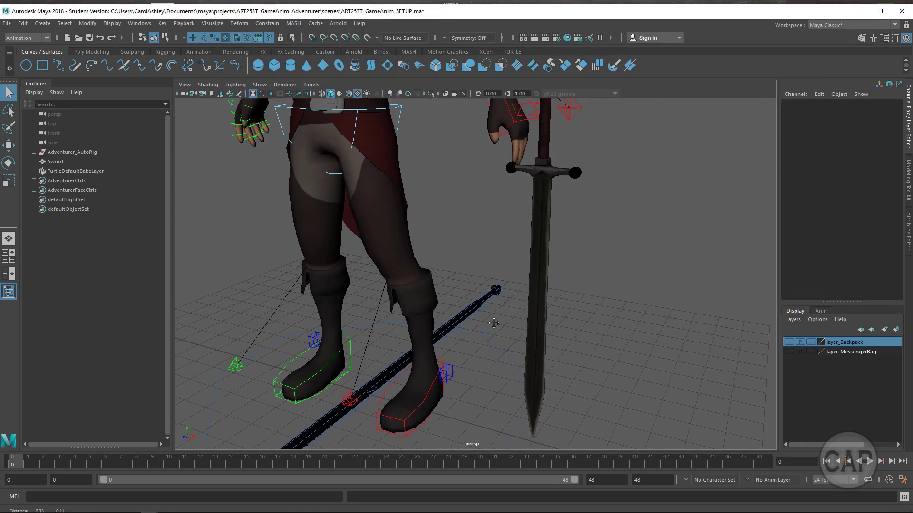
left_click_drag(492, 320, 449, 320, "alt")
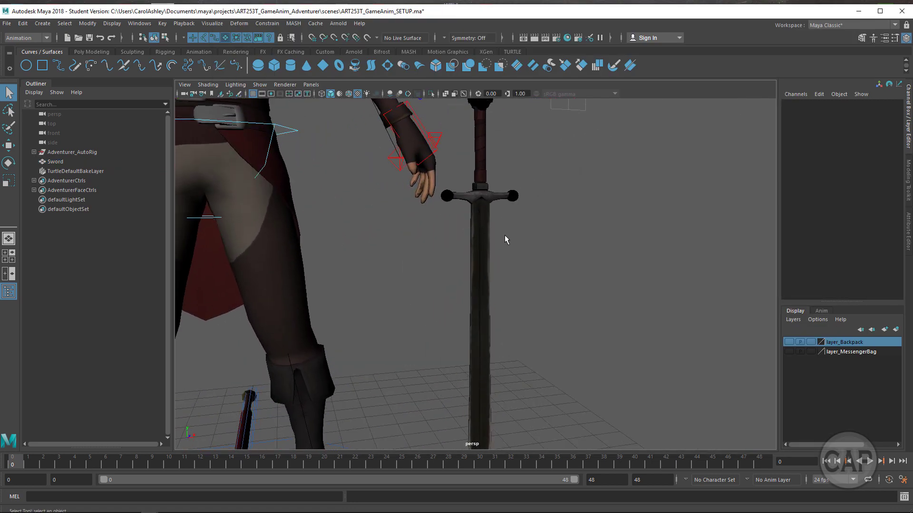
right_click_drag(505, 236, 292, 238, "alt")
left_click_drag(292, 238, 348, 197, "alt")
middle_click_drag(433, 217, 441, 247, "alt")
left_click_drag(483, 350, 460, 314, "alt")
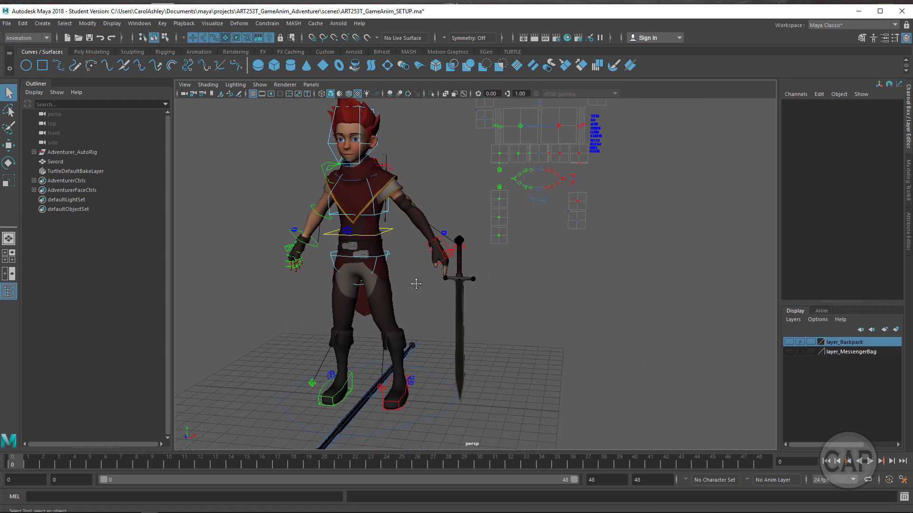
middle_click_drag(416, 284, 433, 248, "alt")
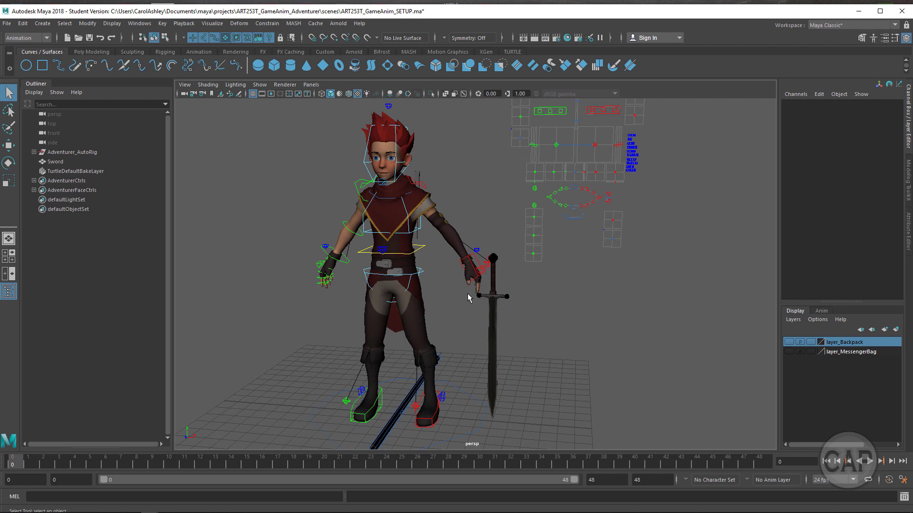
left_click_drag(368, 337, 387, 344, "alt")
right_click_drag(387, 344, 465, 340, "alt")
middle_click_drag(387, 334, 502, 347, "alt")
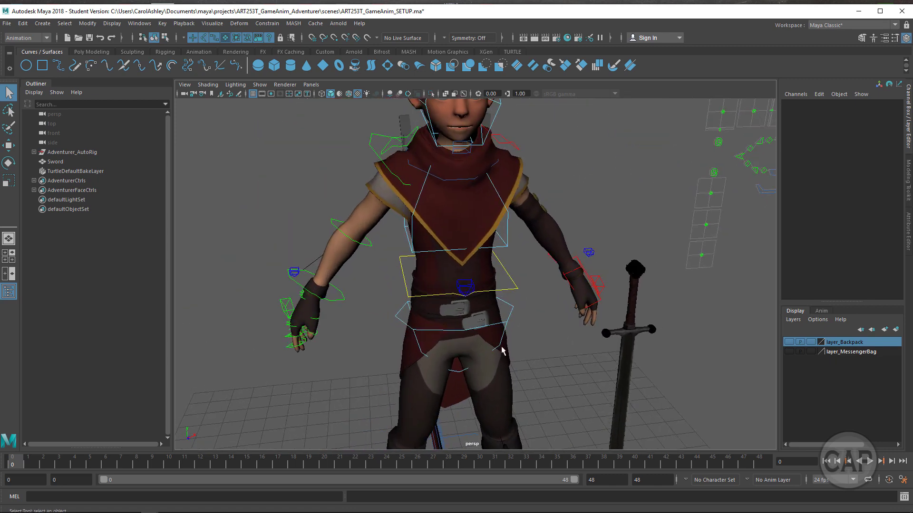
left_click_drag(475, 337, 463, 330, "alt")
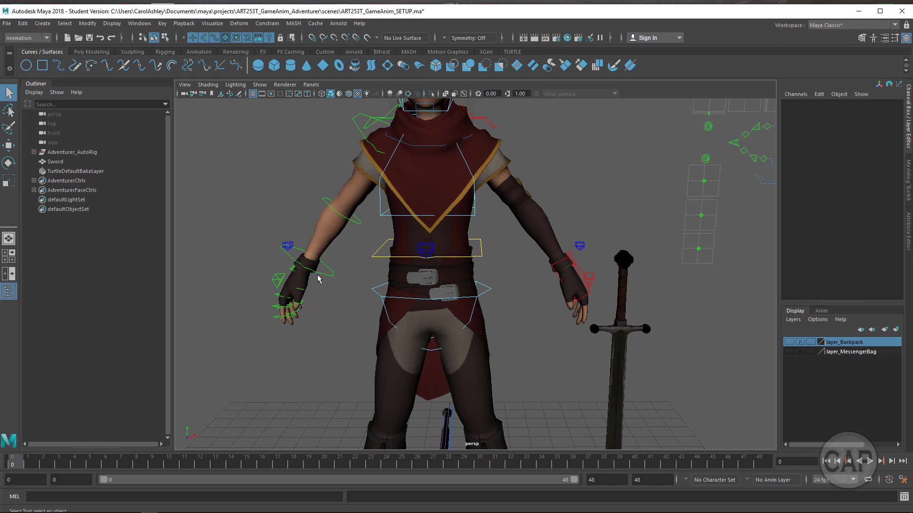
Select the wrist pinner control on the character's right arm to view its IK/FK attributes
left_click_drag(318, 279, 364, 291, "alt")
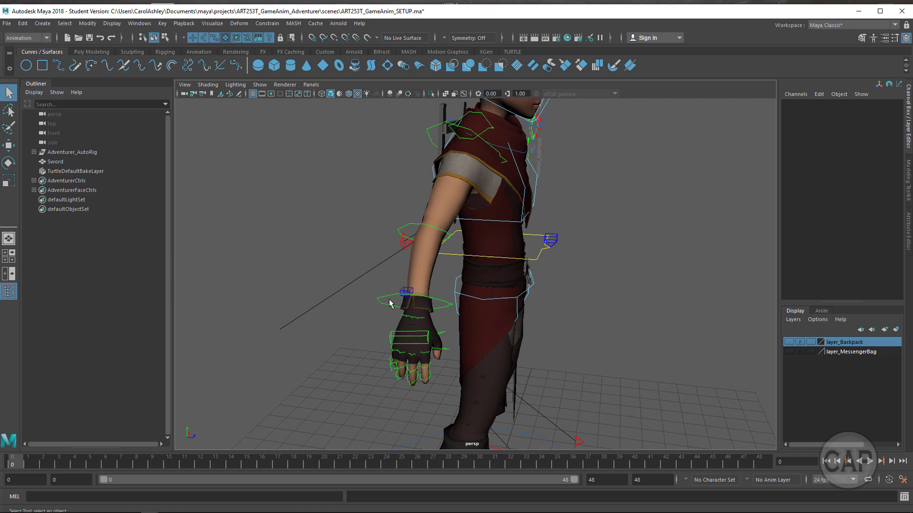
left_click(412, 292)
right_click_drag(372, 296, 520, 302, "alt")
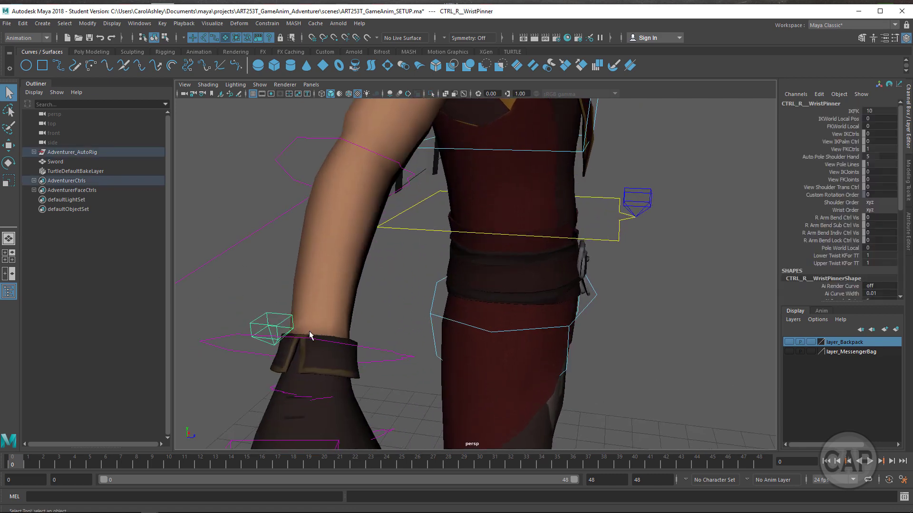
right_click_drag(460, 324, 373, 301, "alt")
left_click_drag(476, 303, 370, 313, "alt")
middle_click_drag(441, 327, 432, 263, "alt")
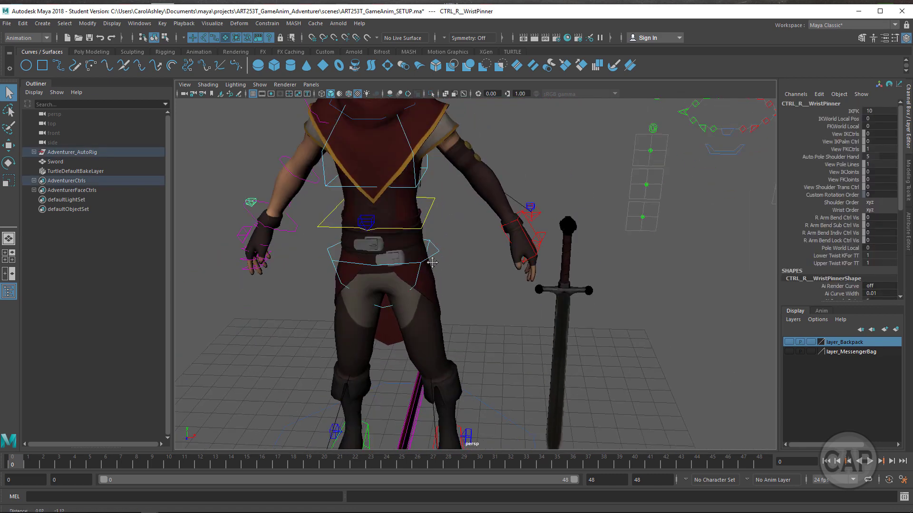
Select the wrist pinner control on the character's left arm and set its IKFK value to 10
left_click_drag(432, 262, 393, 306, "alt")
middle_click_drag(429, 307, 407, 340, "alt")
right_click_drag(407, 340, 440, 338, "alt")
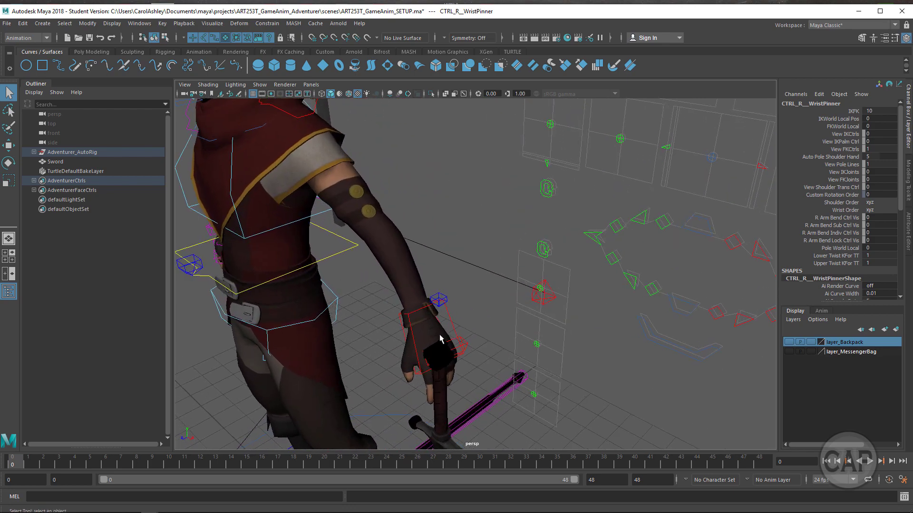
left_click_drag(440, 339, 509, 291, "alt")
left_click(506, 290)
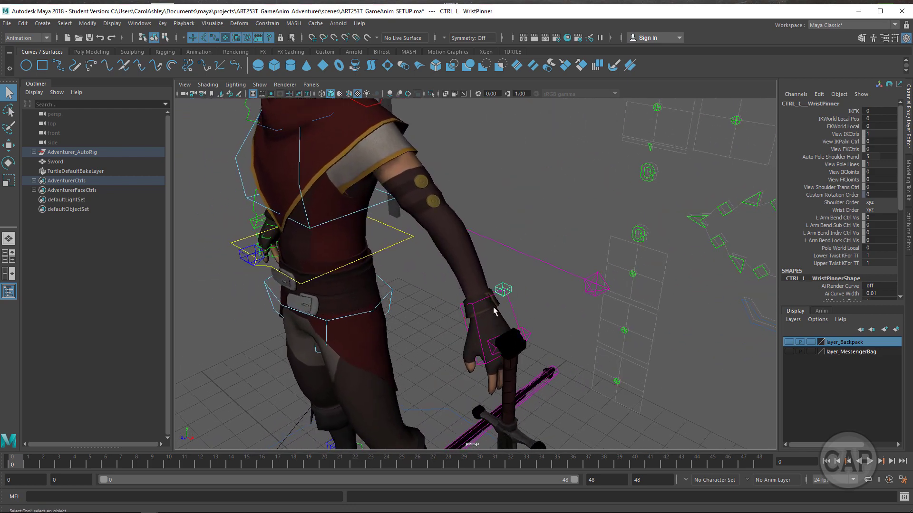
left_click_drag(440, 335, 502, 333, "alt")
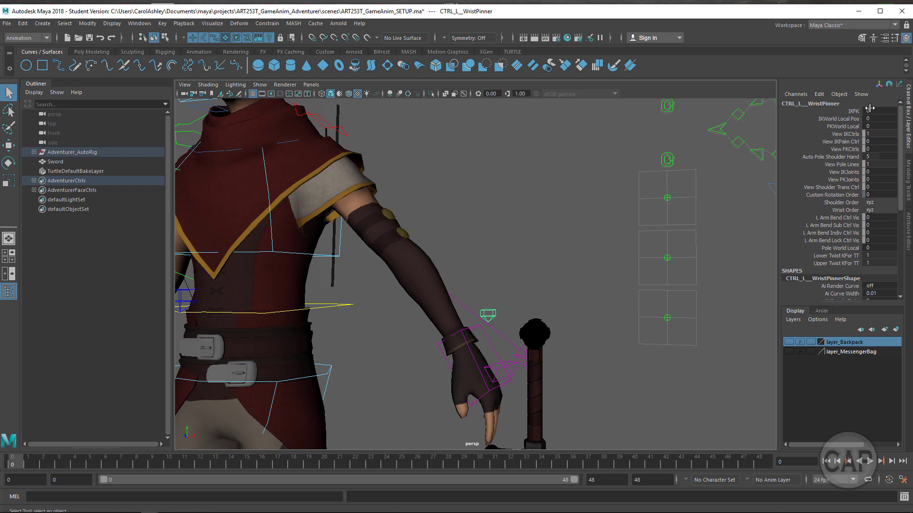
left_click(854, 112)
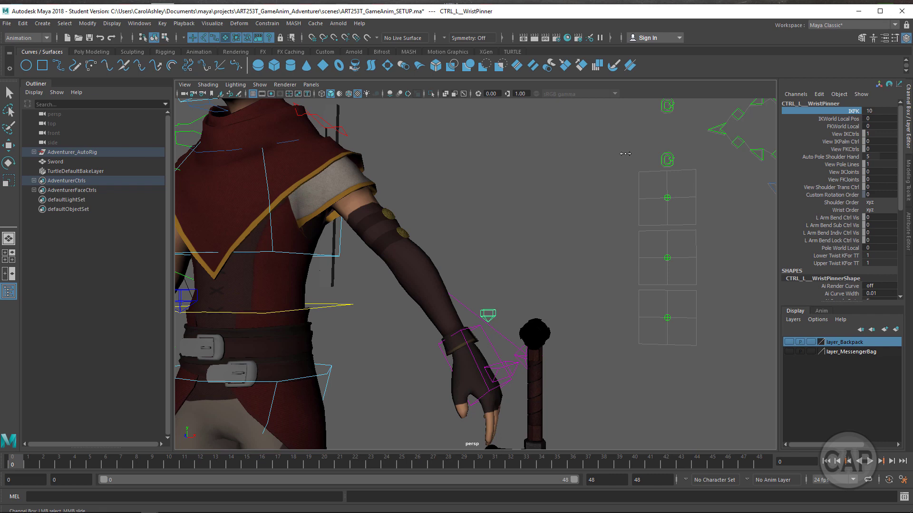
middle_click_drag(592, 149, 481, 126)
Set the left wrist control's View IKCtrls to 0 and View FKCtrls to 1
left_click(843, 135)
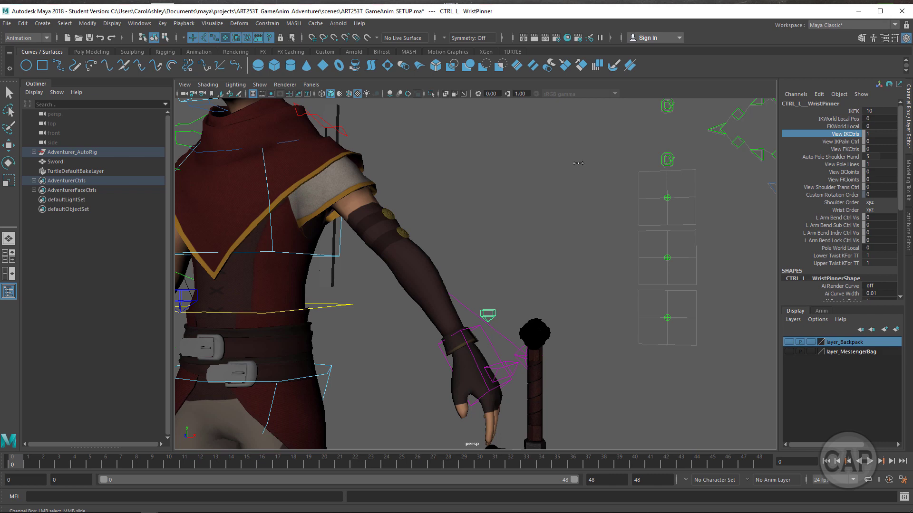
middle_click_drag(578, 163, 568, 162)
left_click(879, 148)
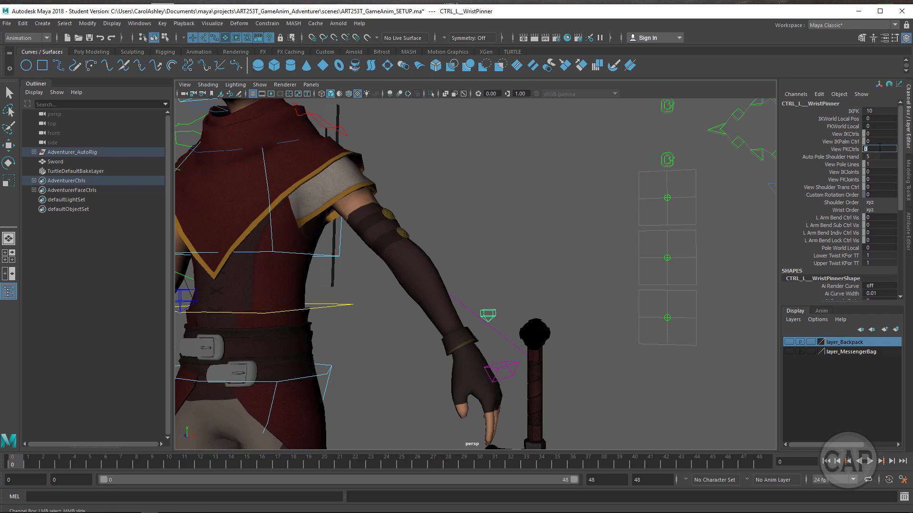
type("1")
key("Return")
Select the sword standing next to the character
scroll(447, 313, "down", 4)
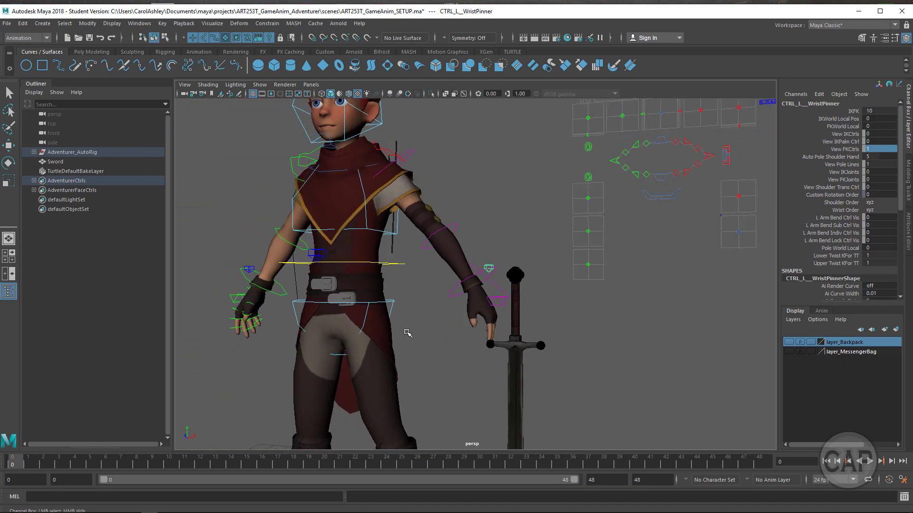
scroll(408, 333, "down", 3)
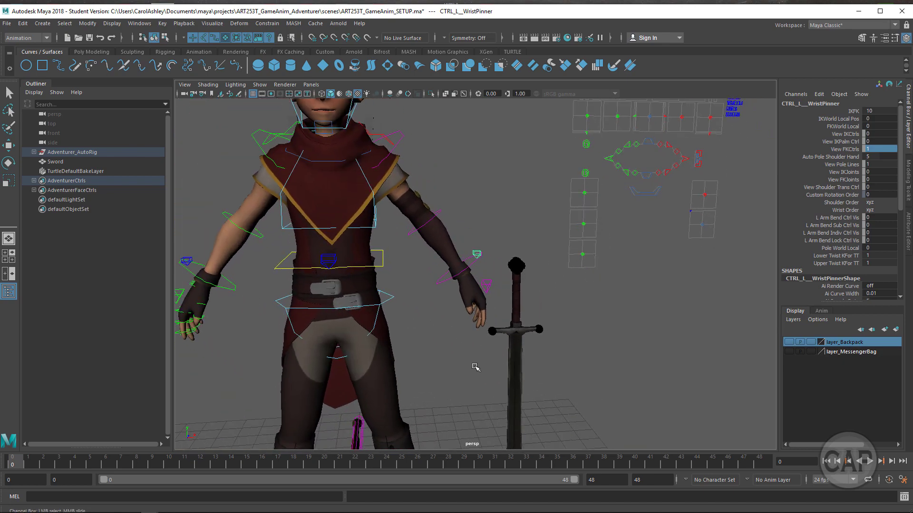
left_click(508, 345)
scroll(506, 313, "down", 5)
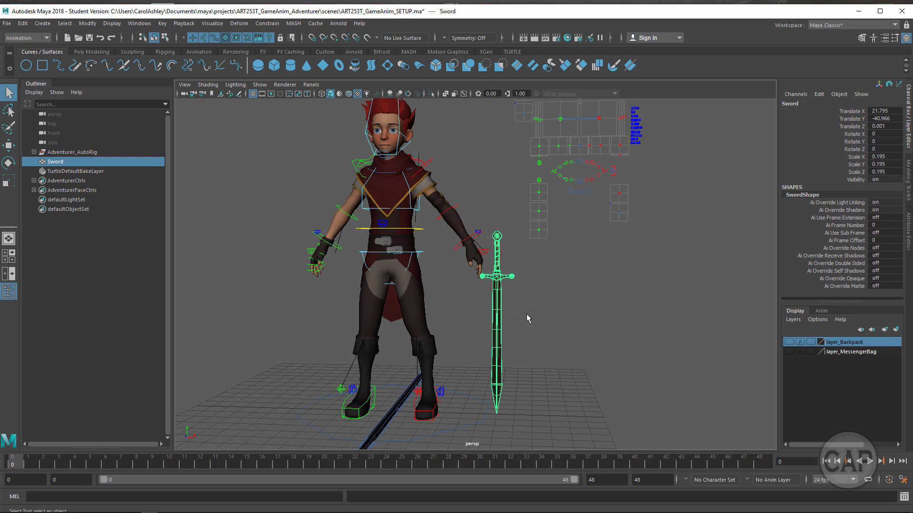
Make the layer_MessengerBag and layer_Backpack display layers visible
left_click_drag(424, 366, 481, 364, "alt")
middle_click_drag(537, 372, 587, 363, "alt")
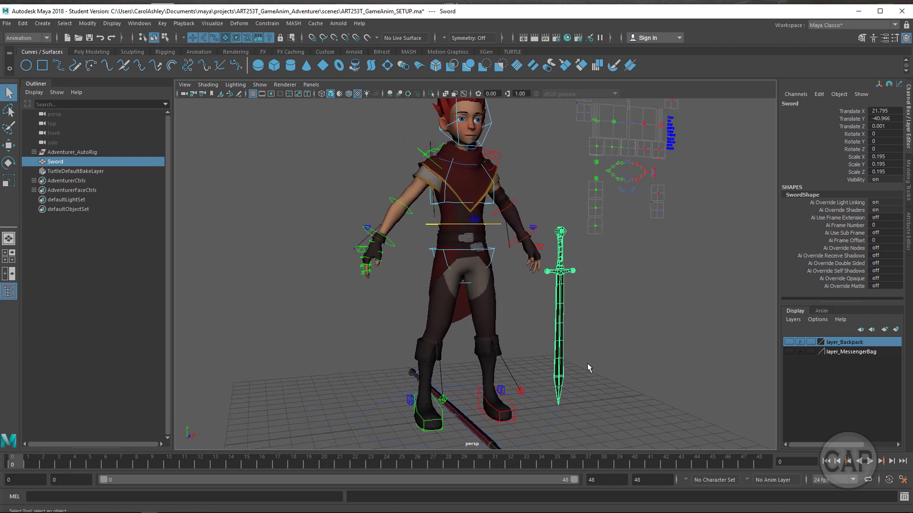
left_click(789, 352)
left_click(789, 342)
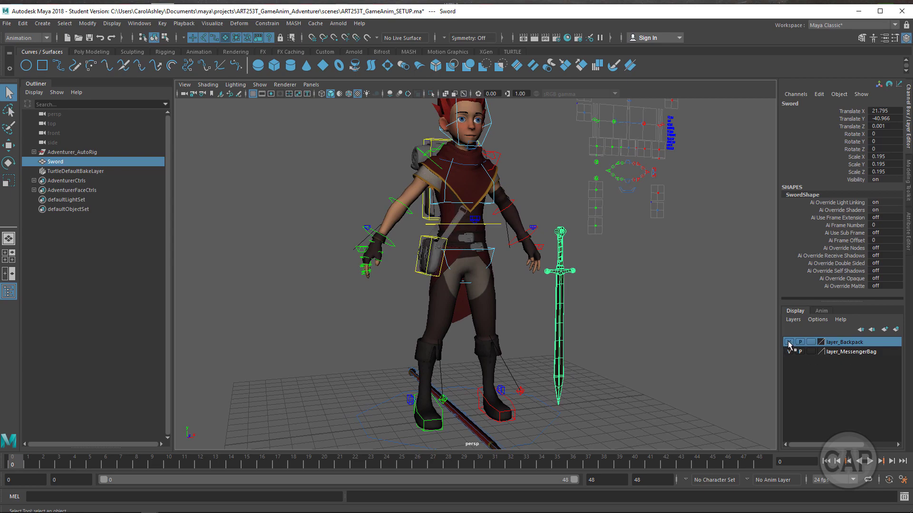
Examine the backpack and messenger bag on the character from behind and from the front
middle_click_drag(528, 328, 484, 385, "alt")
right_click_drag(203, 357, 486, 343, "alt")
middle_click_drag(486, 343, 542, 330, "alt")
left_click_drag(541, 330, 522, 284, "alt")
right_click_drag(588, 299, 429, 279, "alt")
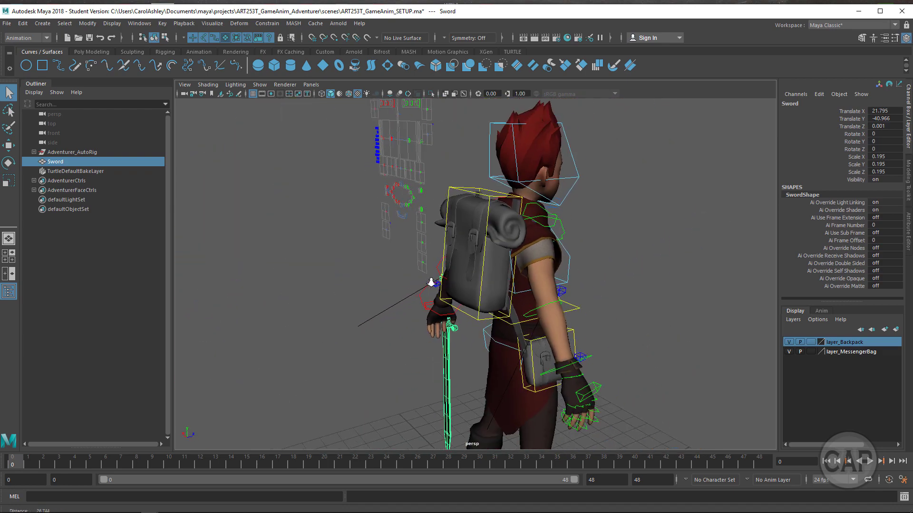
left_click_drag(582, 287, 417, 293, "alt")
middle_click_drag(329, 323, 391, 325, "alt")
right_click_drag(391, 324, 495, 316, "alt")
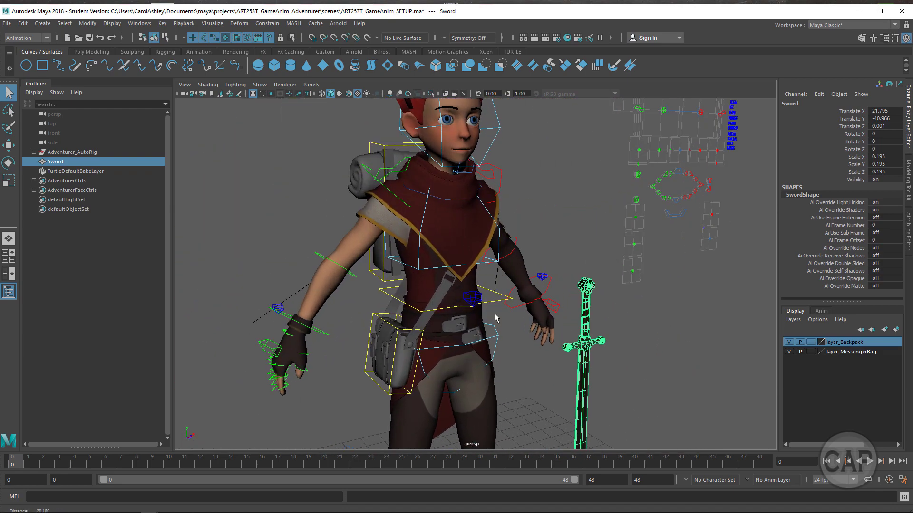
middle_click_drag(464, 309, 520, 269, "alt")
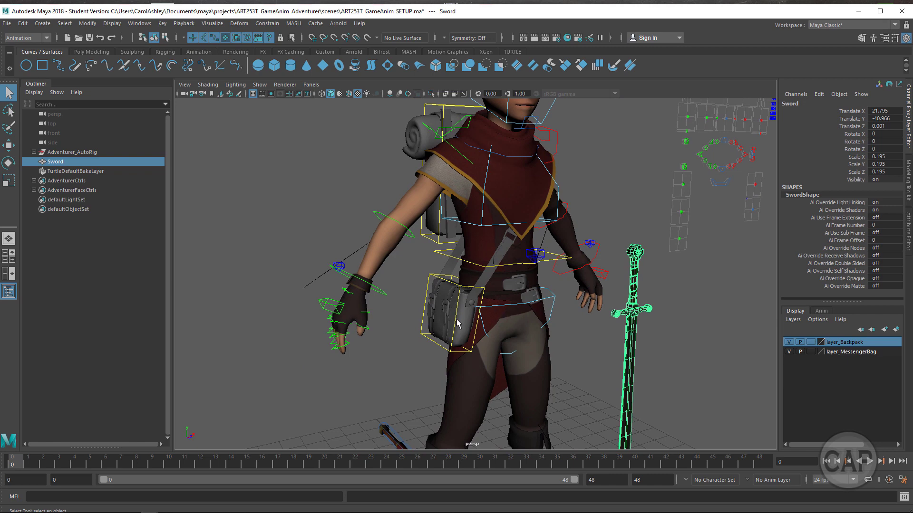
left_click_drag(622, 362, 426, 302, "alt")
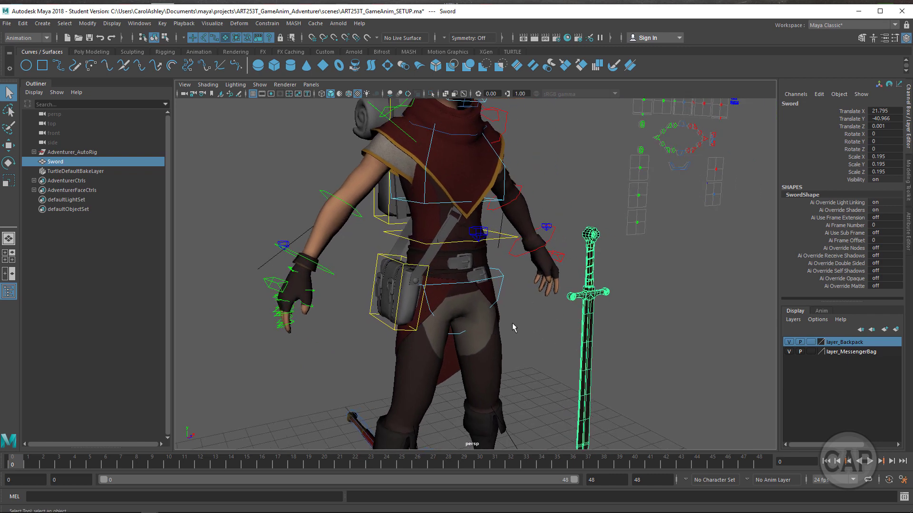
Hide the layer_Backpack display layer and add the three remaining backpack strap meshes on the character's back to it
middle_click_drag(677, 443, 646, 392, "alt")
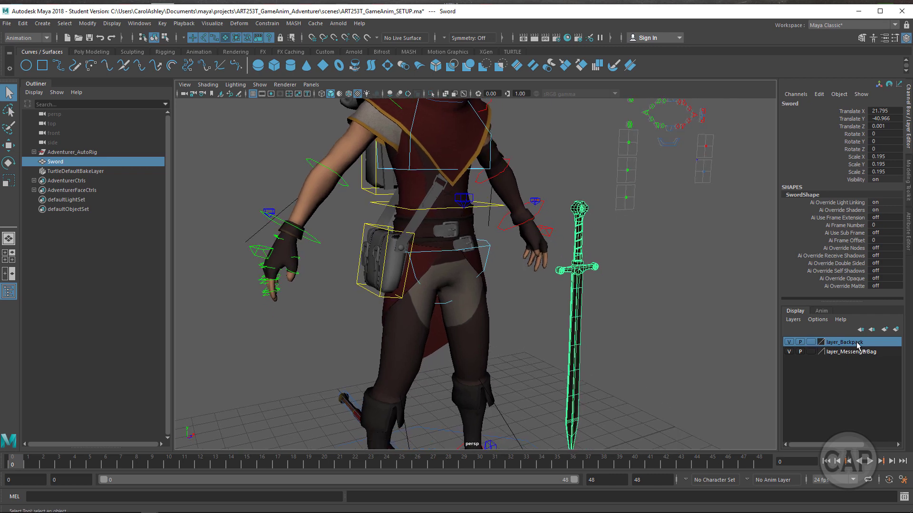
left_click(788, 343)
left_click_drag(609, 330, 619, 298, "alt")
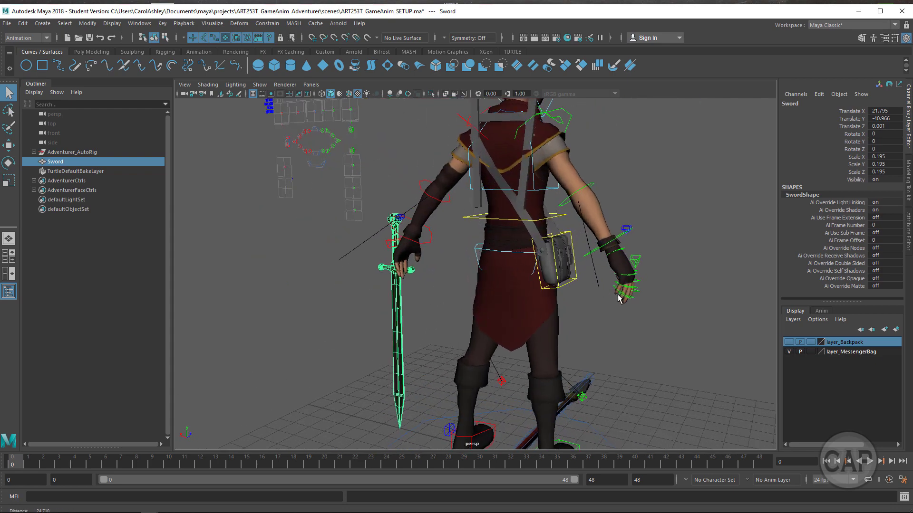
middle_click_drag(618, 295, 576, 406, "alt")
right_click_drag(575, 406, 731, 339, "alt")
left_click(547, 238)
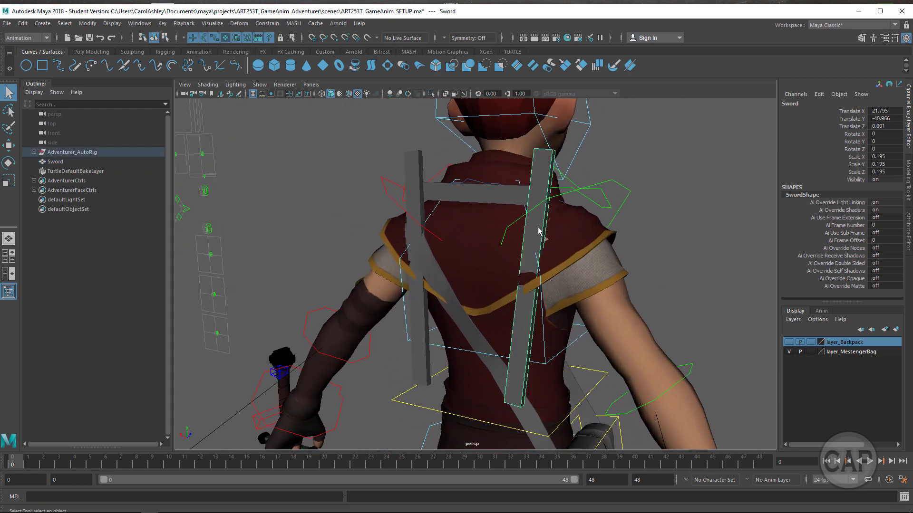
left_click(417, 198, "shift")
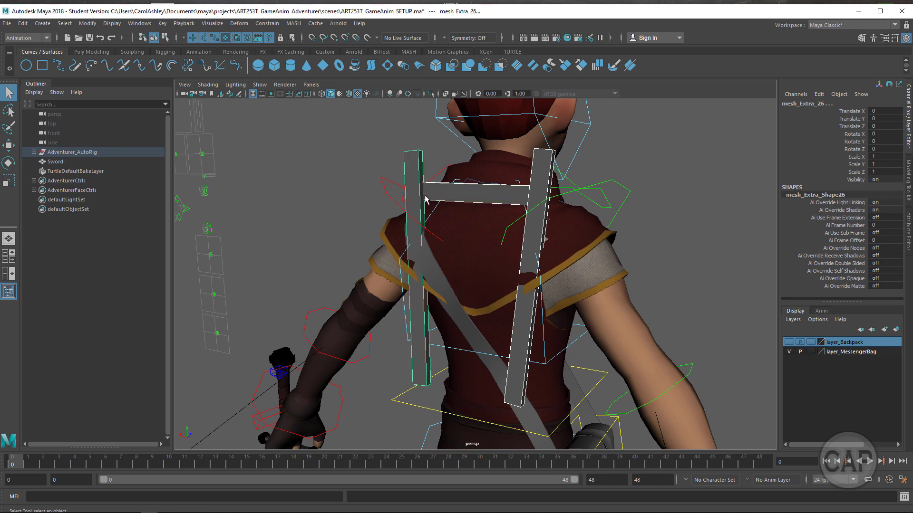
right_click(845, 345)
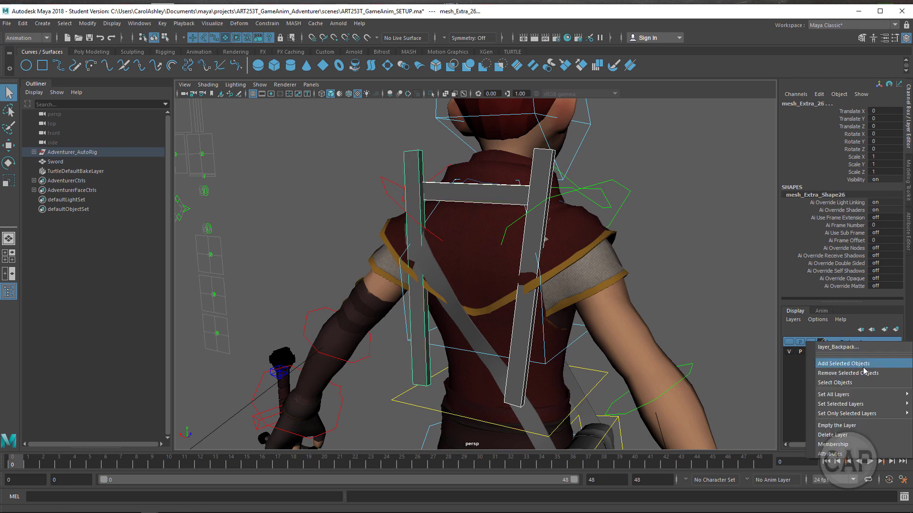
left_click(880, 364)
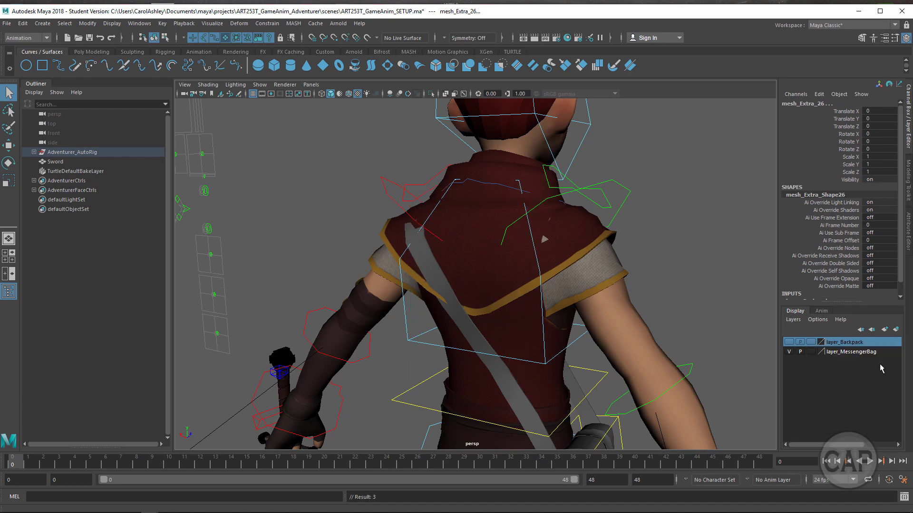
Hide the layer_MessengerBag display layer so the shoulder bag at the hip is out of view
left_click_drag(522, 328, 336, 336, "alt")
middle_click_drag(372, 325, 419, 275, "alt")
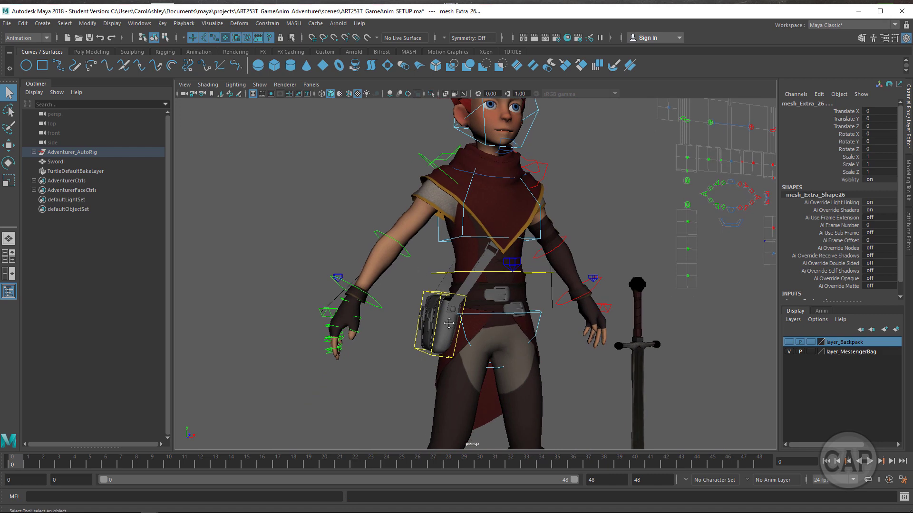
middle_click_drag(444, 319, 446, 274, "alt")
left_click(790, 352)
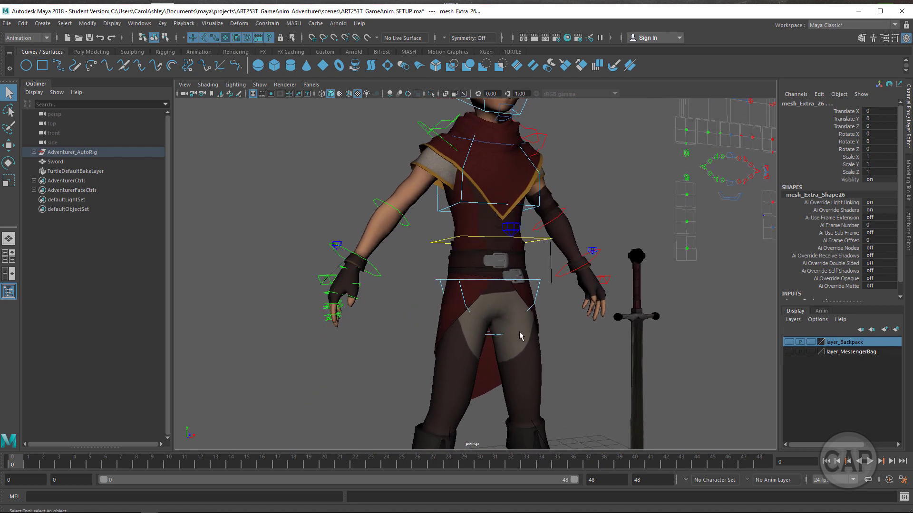
Create a display layer from the sword beside the character and name it layer_Sword
left_click_drag(522, 336, 520, 367, "alt")
mouse_move(520, 366)
middle_mouse_down("alt")
mouse_move(518, 318)
mouse_move(540, 318)
mouse_move(525, 257)
middle_mouse_up("alt")
left_click(600, 296)
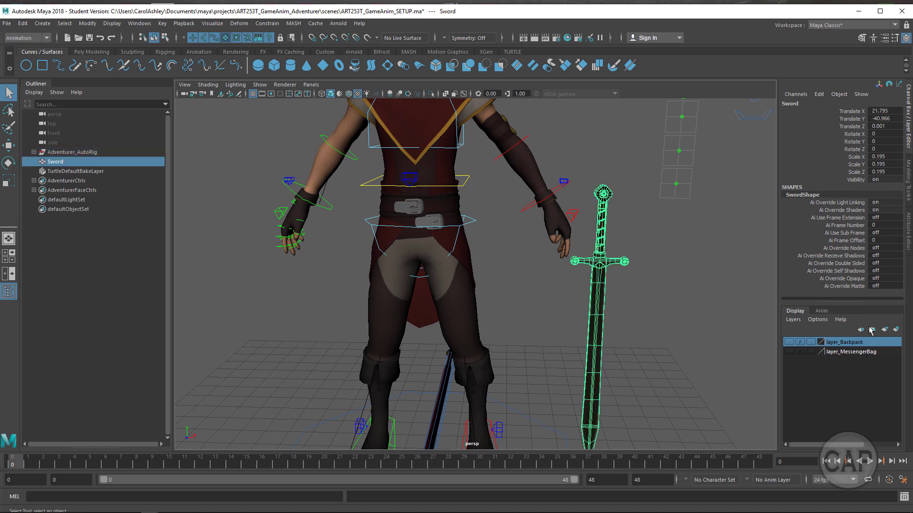
left_click(896, 329)
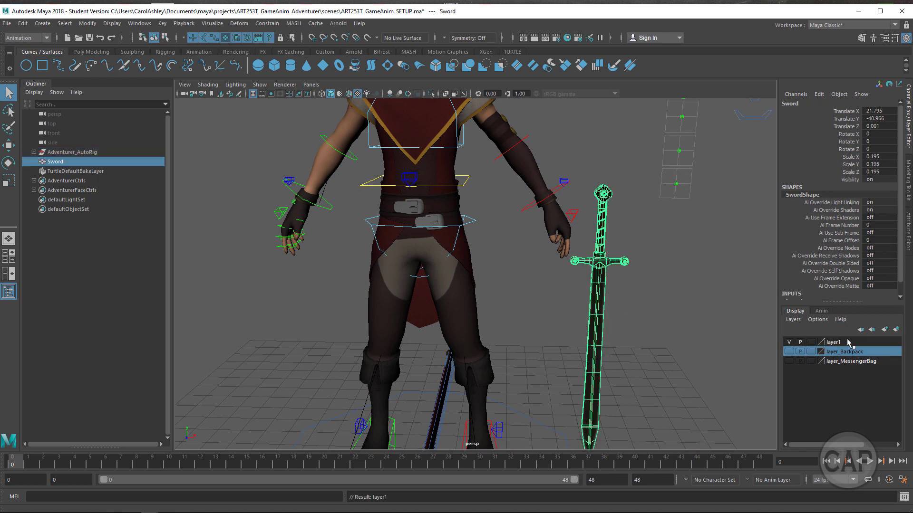
double_click(851, 343)
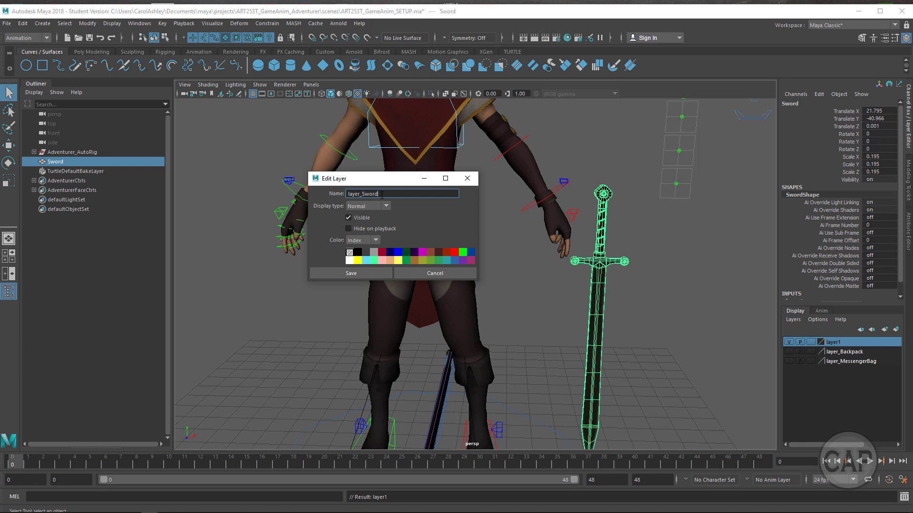
left_click(351, 274)
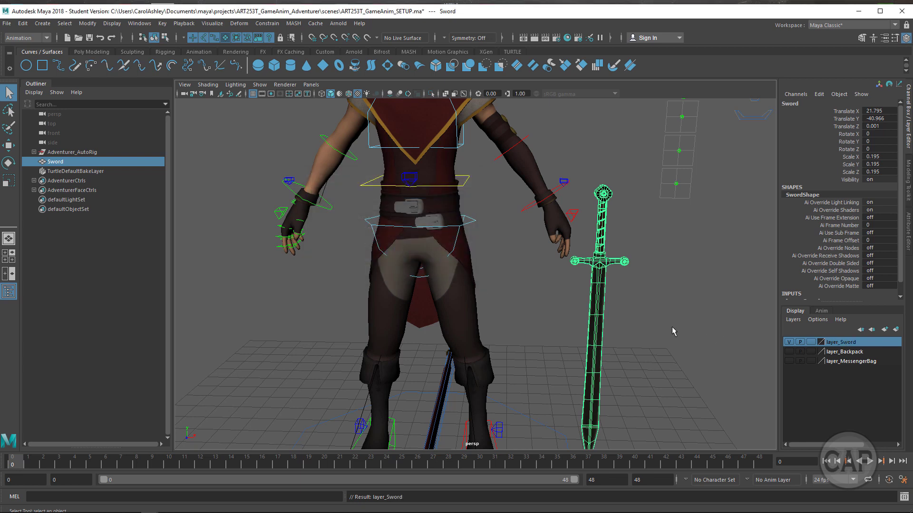
Select all meshes of the spear lying on the ground, including its shaft, blade and grip wrapping
right_click_drag(675, 332, 515, 321, "alt")
middle_click_drag(515, 321, 534, 237, "alt")
left_click_drag(365, 309, 426, 335, "alt")
right_click_drag(442, 334, 613, 328, "alt")
middle_click_drag(613, 328, 617, 284, "alt")
left_click_drag(623, 316, 594, 347)
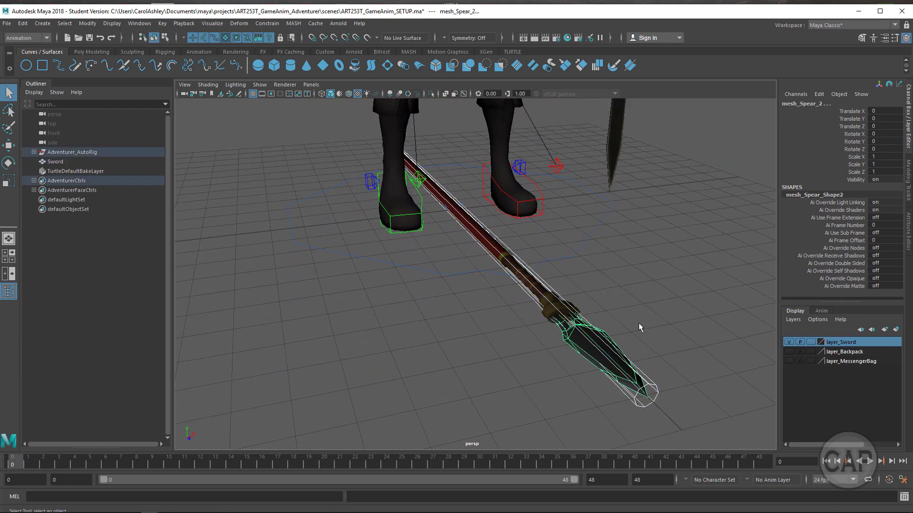
middle_click_drag(638, 317, 612, 292, "alt")
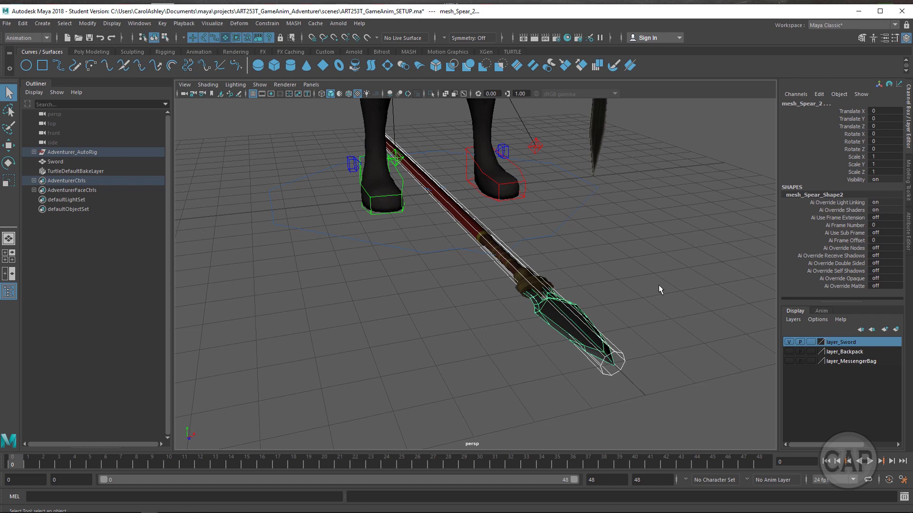
right_click_drag(658, 288, 510, 307, "alt")
left_click_drag(509, 307, 520, 340, "alt")
right_click_drag(585, 308, 555, 355, "alt")
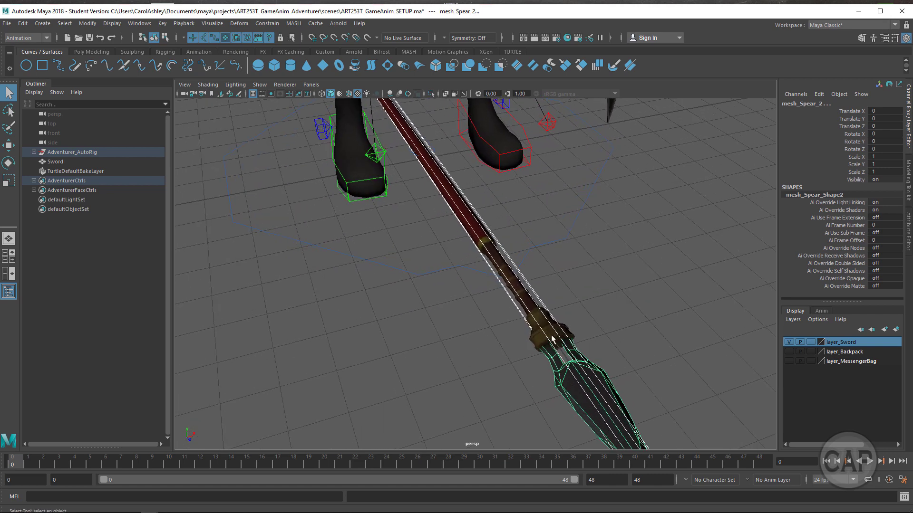
left_click(552, 339)
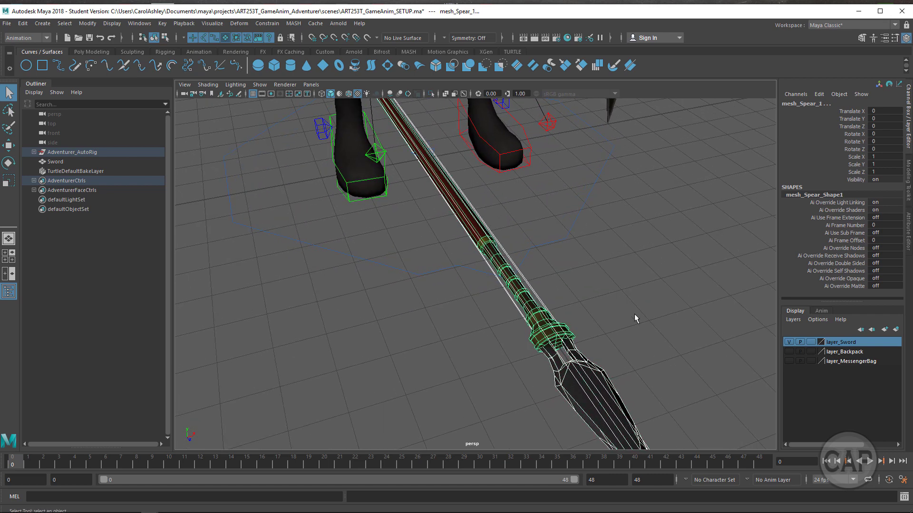
Create a display layer from the selected spear meshes and name it layer_spear
left_click(895, 329)
double_click(836, 343)
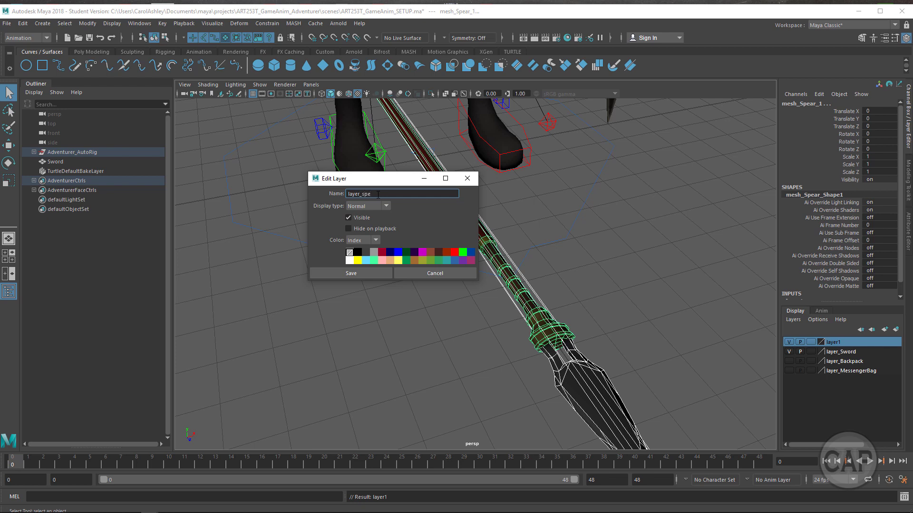
left_click(349, 273)
Hide layer_spear and move it below layer_MessengerBag in the display layer order, keeping layer_Sword visible
left_click(788, 343)
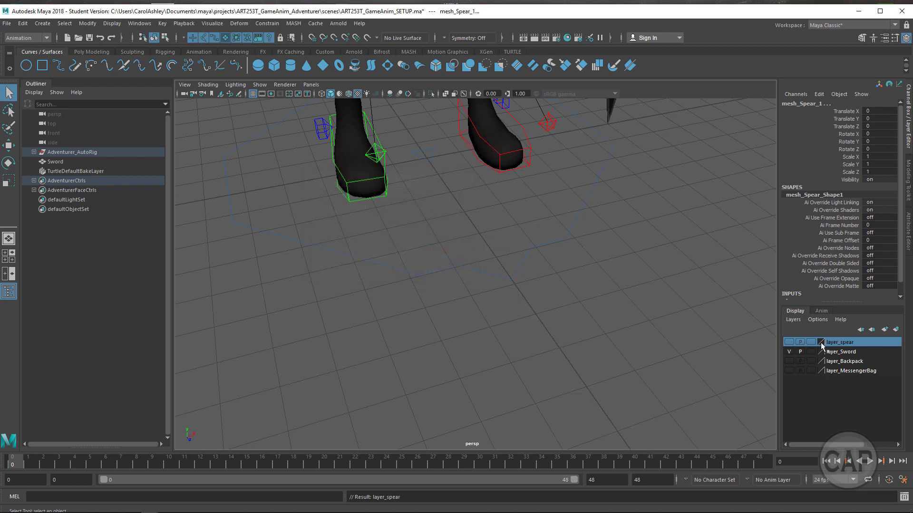
middle_click_drag(836, 380, 839, 373)
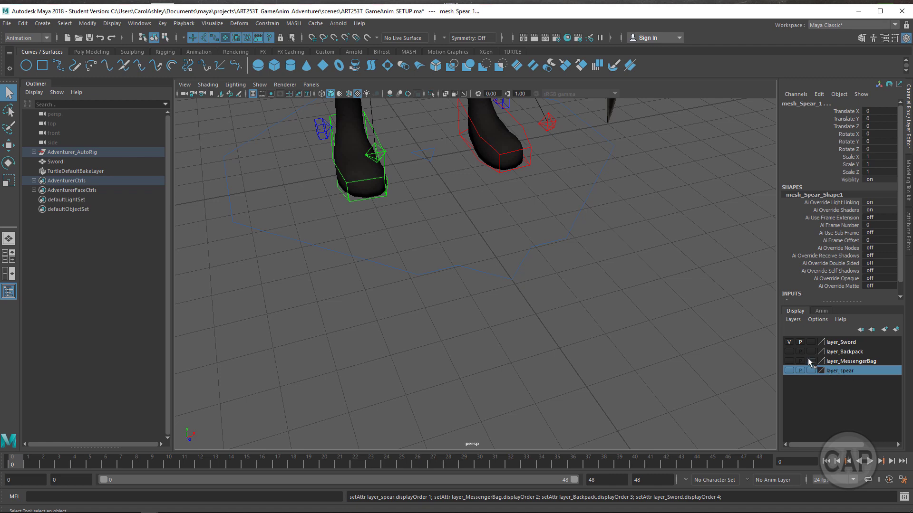
left_click(789, 343)
Examine the sword's hilt and where it stands relative to the character's nearest hand
middle_click_drag(649, 284, 601, 347, "alt")
right_click_drag(601, 347, 469, 274, "alt")
middle_click_drag(468, 273, 467, 375, "alt")
left_click_drag(467, 374, 429, 345, "alt")
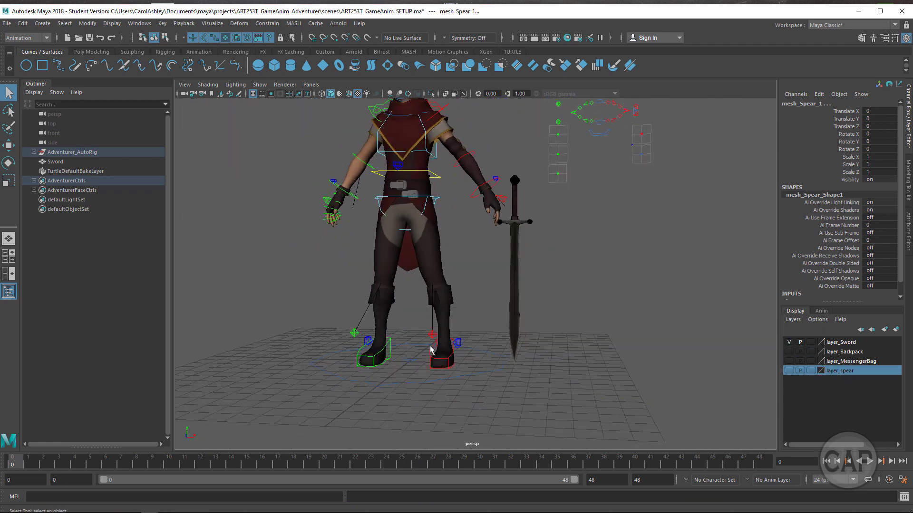
right_click_drag(465, 335, 523, 367, "alt")
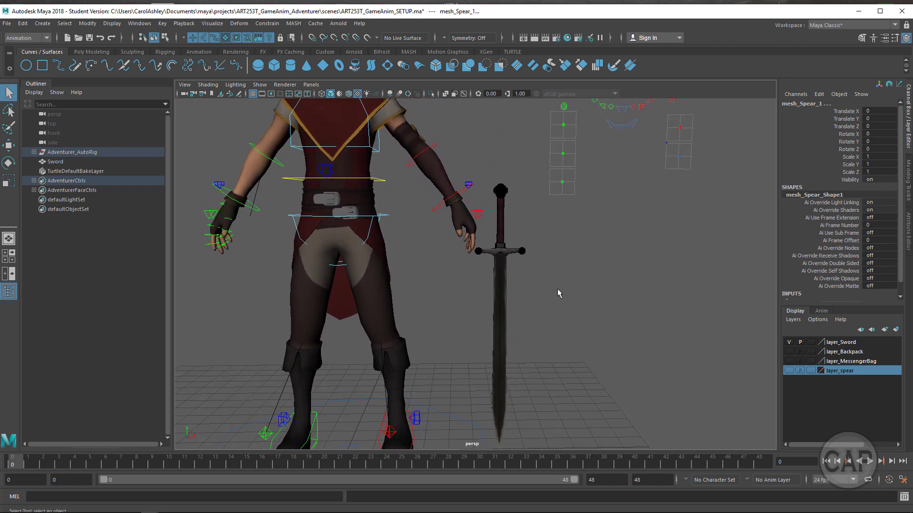
left_click_drag(520, 265, 475, 294, "alt")
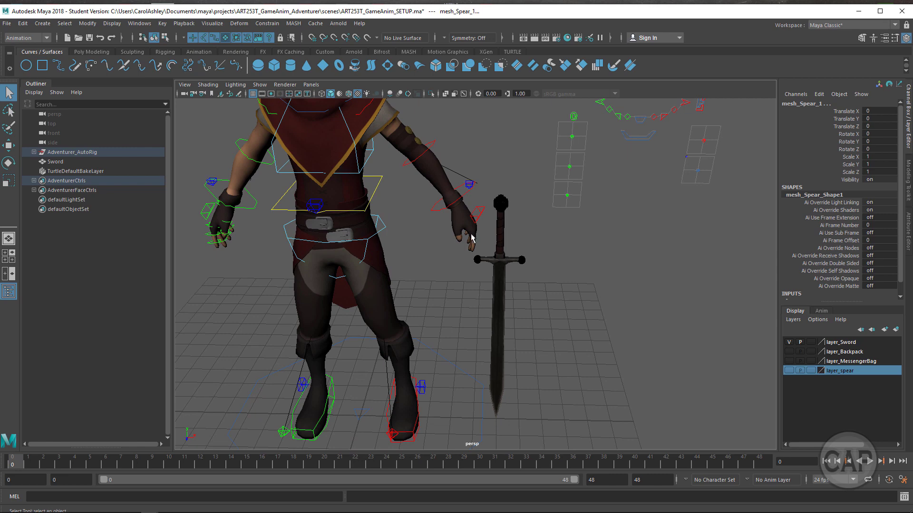
right_click_drag(467, 228, 556, 295, "alt")
left_click_drag(555, 291, 518, 270, "alt")
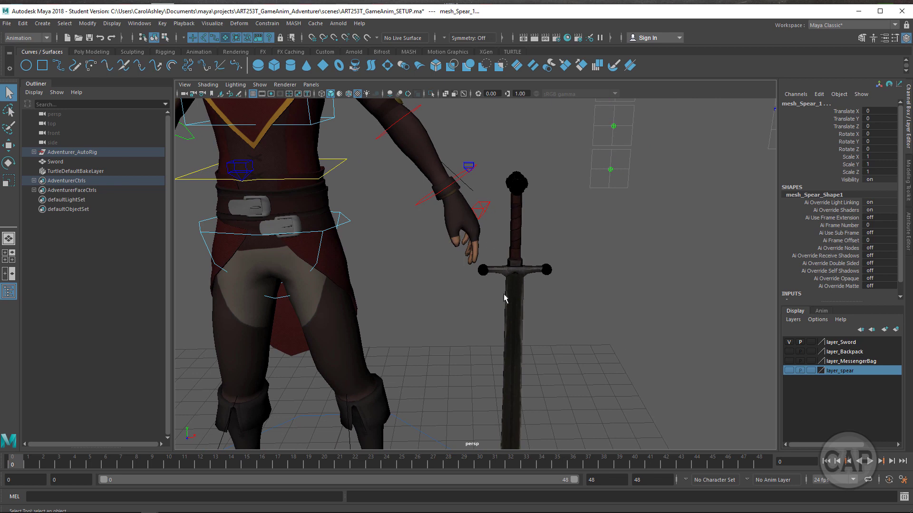
right_click_drag(505, 298, 466, 287, "alt")
left_click_drag(467, 288, 258, 290, "alt")
right_click_drag(258, 290, 421, 285, "alt")
left_click_drag(422, 285, 547, 306, "alt")
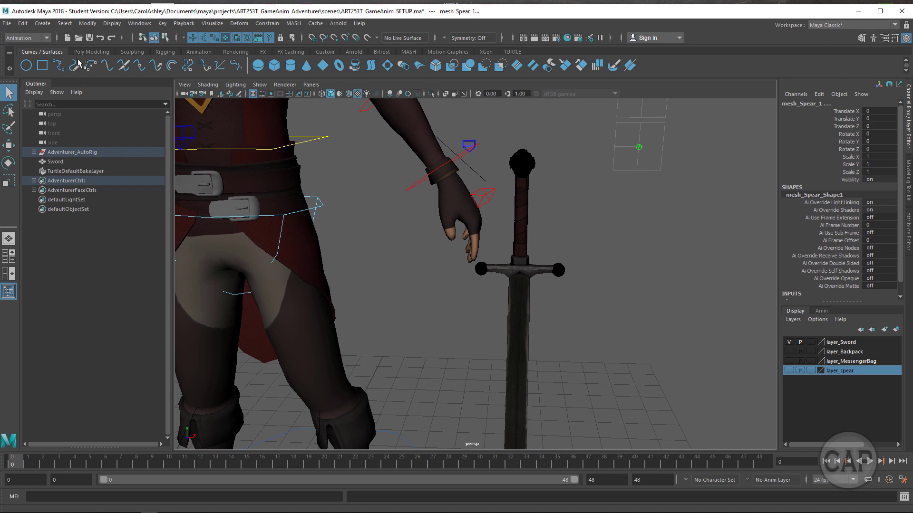
Create a locator and move it from the origin to the lower end of the sword's grip, at about X 5.96, Y 8.35
left_click(43, 26)
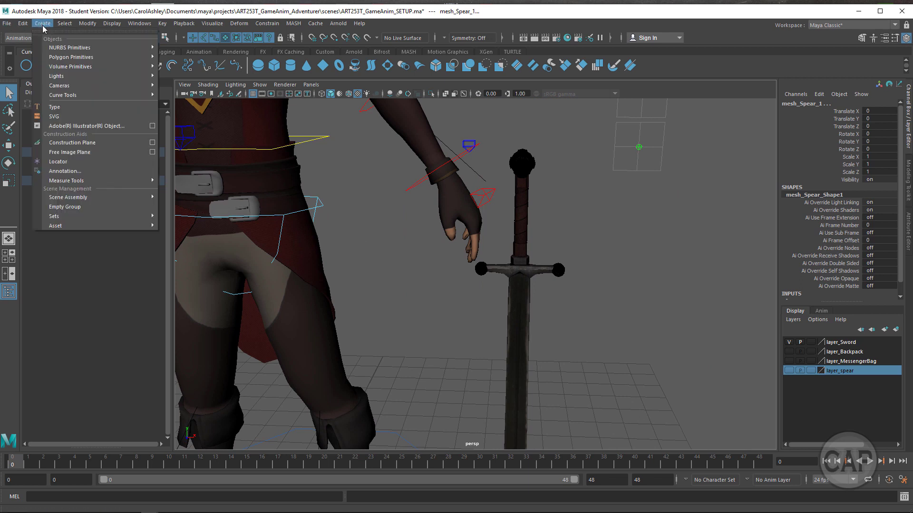
left_click(63, 162)
scroll(381, 290, "down", 5)
key("w")
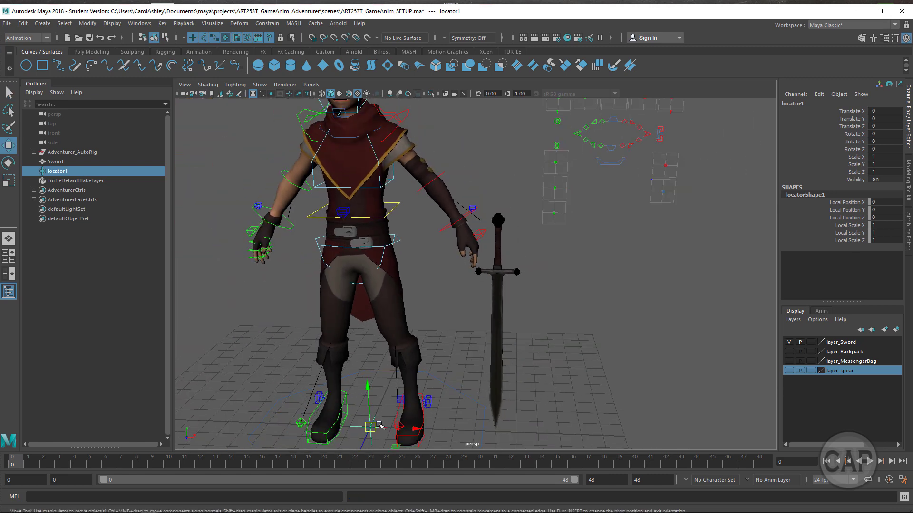
left_click_drag(369, 414, 490, 234)
Snap the locator sideways onto the centre line of the sword's grip, at X 6.002
right_click_drag(528, 230, 628, 287, "alt")
right_click_drag(504, 337, 653, 340, "alt")
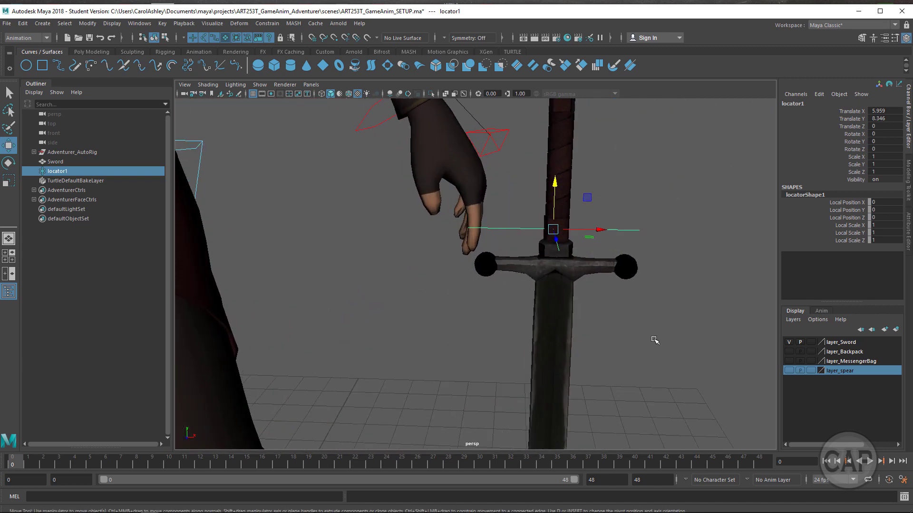
middle_click_drag(600, 310, 458, 369, "alt")
left_click_drag(459, 370, 465, 322, "alt")
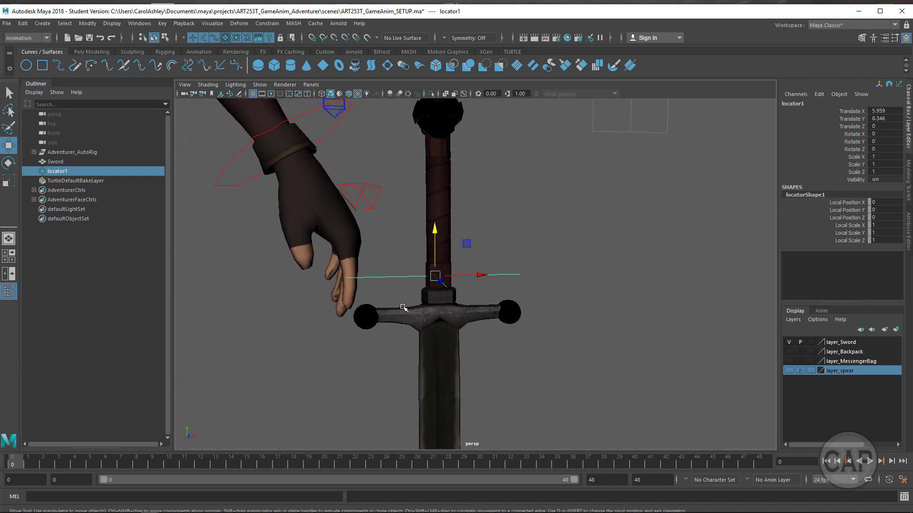
left_click_drag(407, 305, 468, 295, "alt")
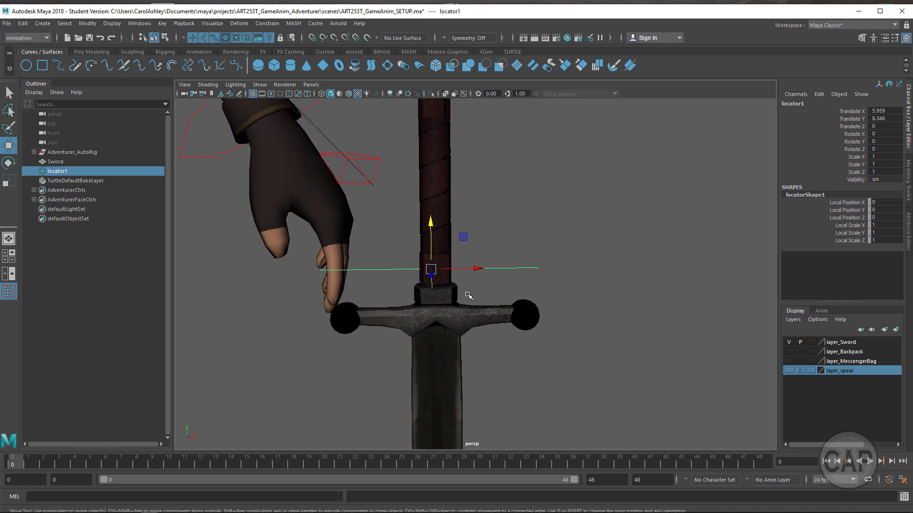
key("v")
mouse_move(432, 270)
left_mouse_down()
mouse_move(450, 269)
mouse_move(436, 270)
left_mouse_up()
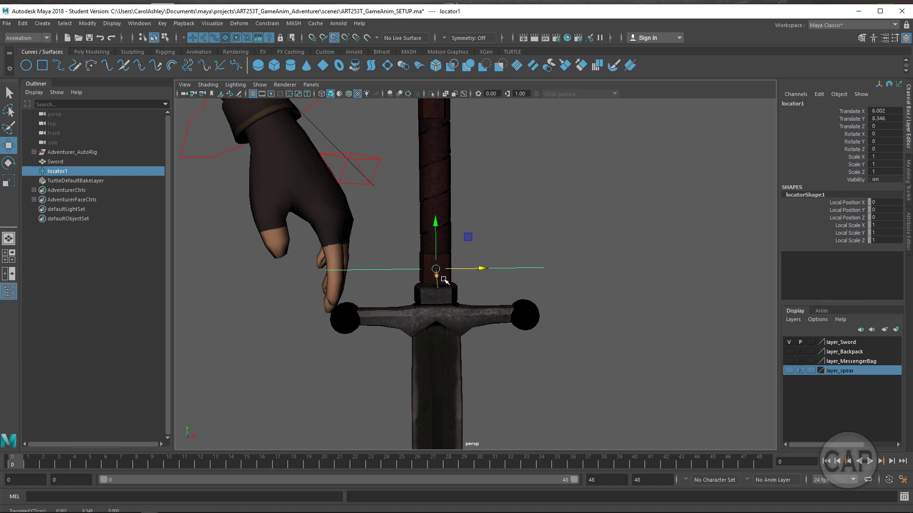
Adjust the locator's height along the sword's grip to about Y 8.68, just above the crossguard
left_click_drag(398, 330, 404, 265, "alt")
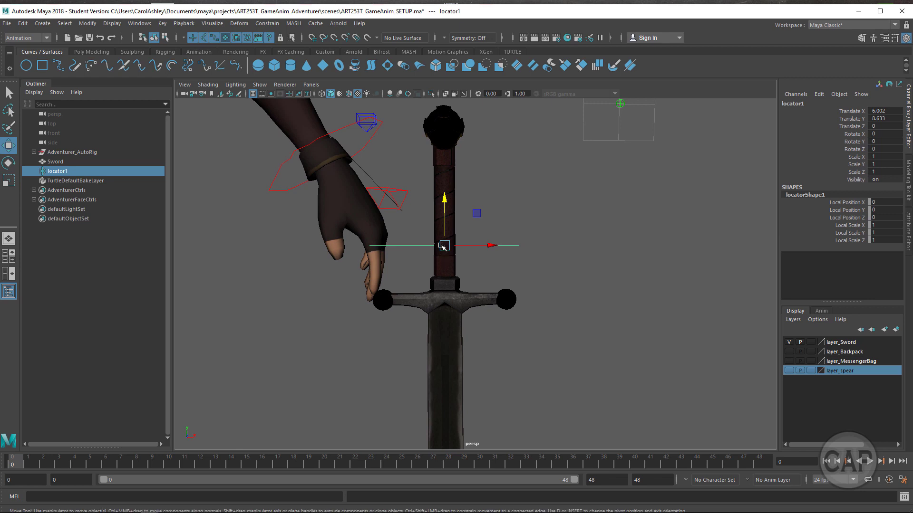
mouse_move(445, 221)
left_mouse_down()
mouse_move(445, 229)
mouse_move(479, 237)
mouse_move(445, 230)
left_mouse_up()
middle_click_drag(443, 249, 449, 196)
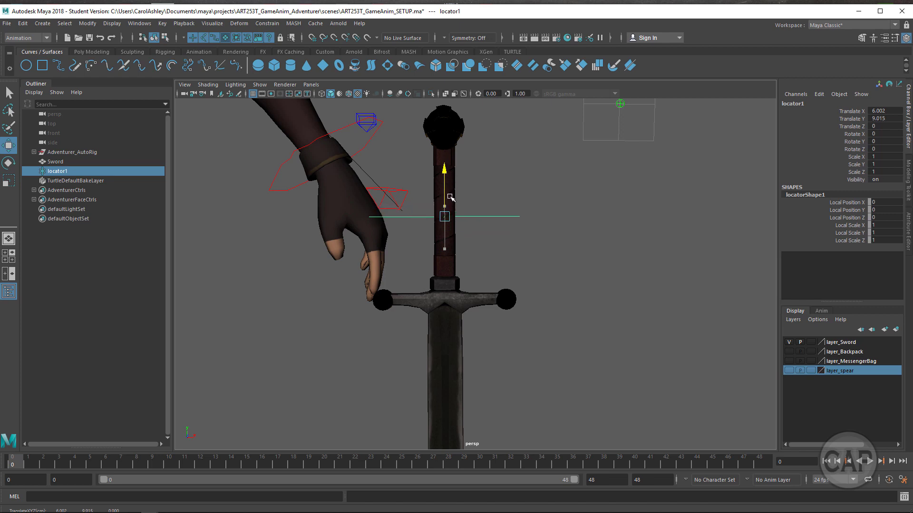
left_click_drag(450, 197, 446, 195)
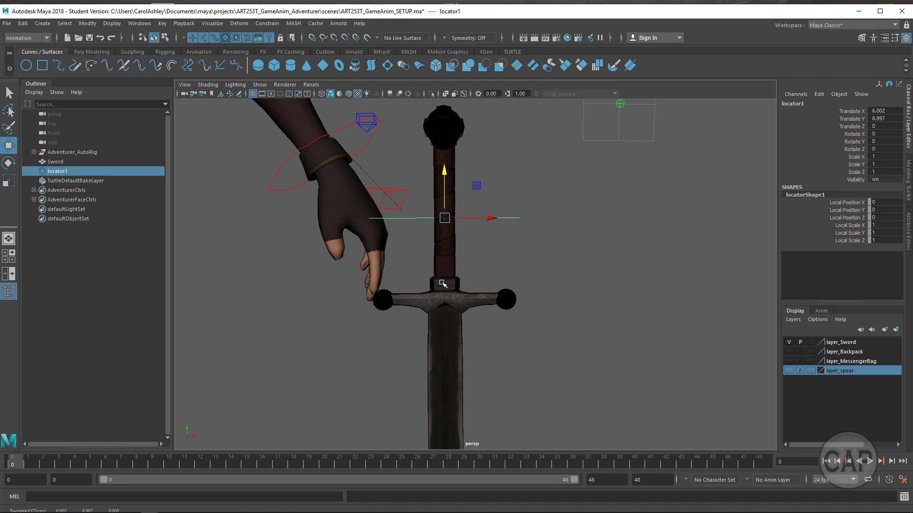
left_click_drag(444, 197, 443, 223)
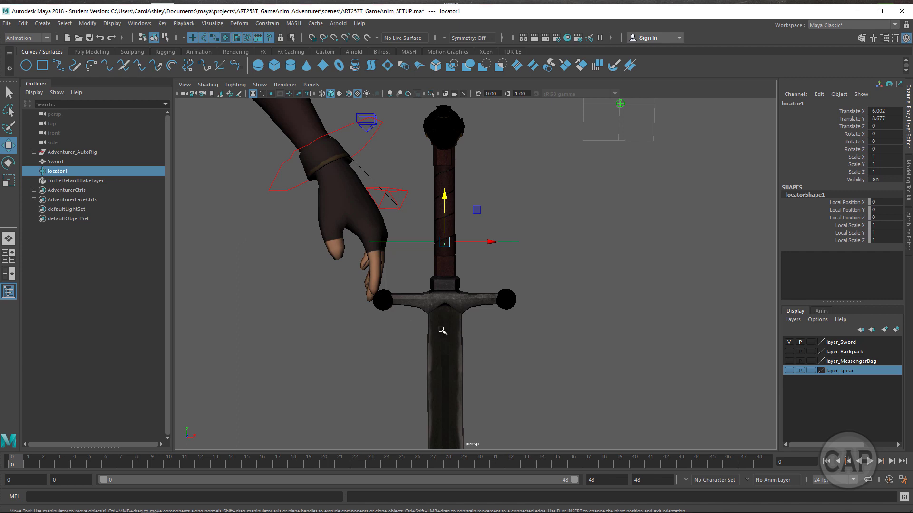
Parent the locator under the Sword object and expand the sword's hierarchy
left_click(442, 331, "shift")
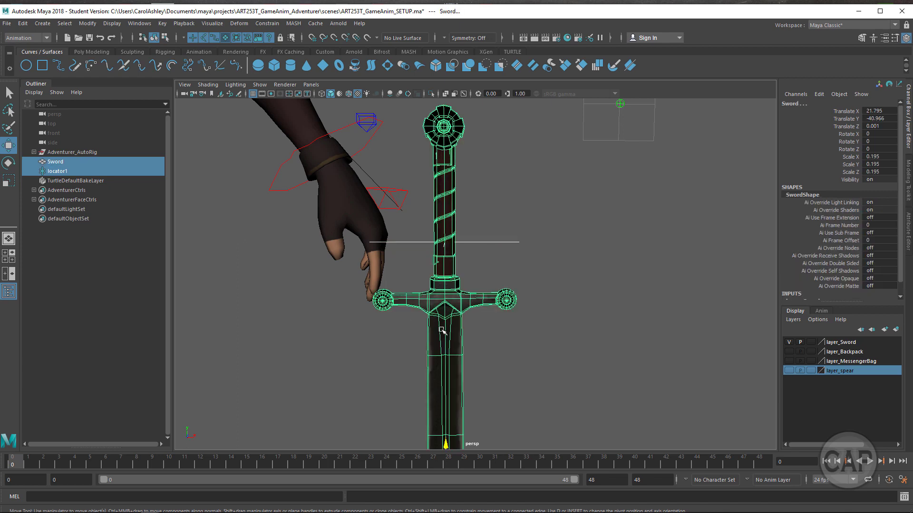
key("p")
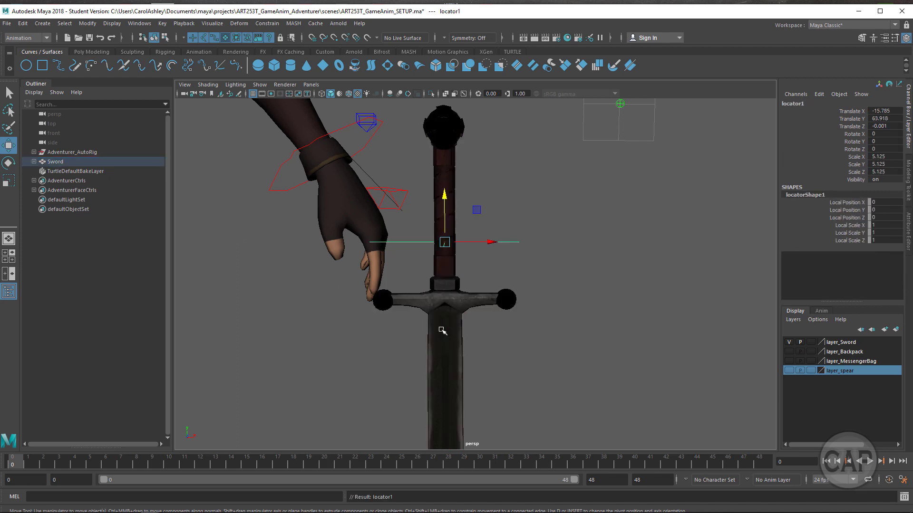
left_click(34, 162)
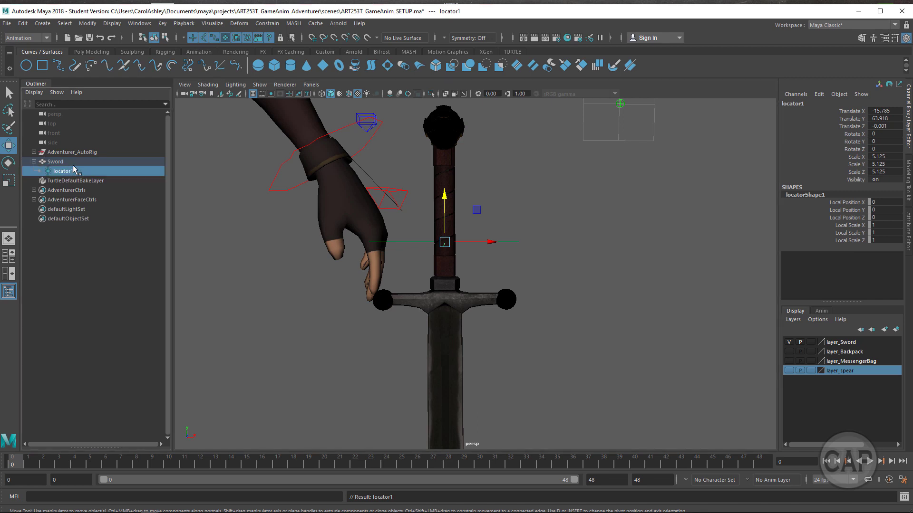
left_click(23, 23)
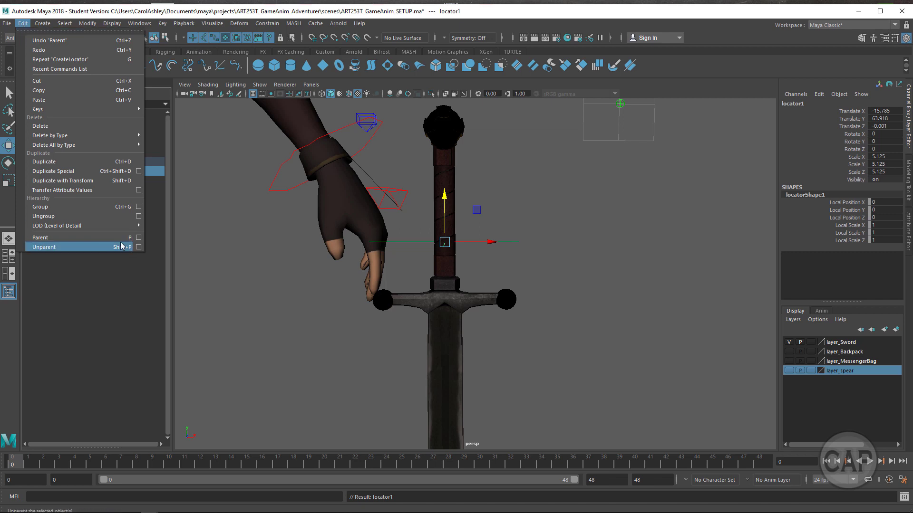
left_click(299, 329)
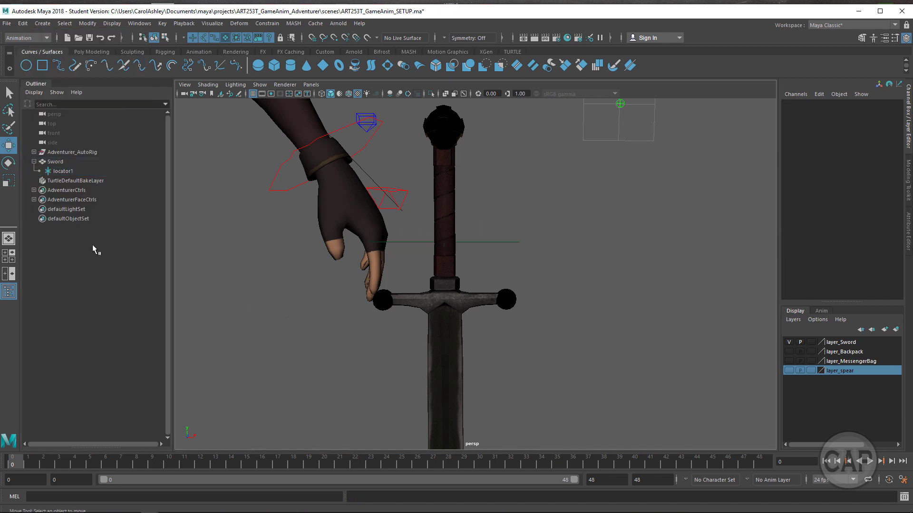
Rename the locator as locator_sword
left_click(59, 171)
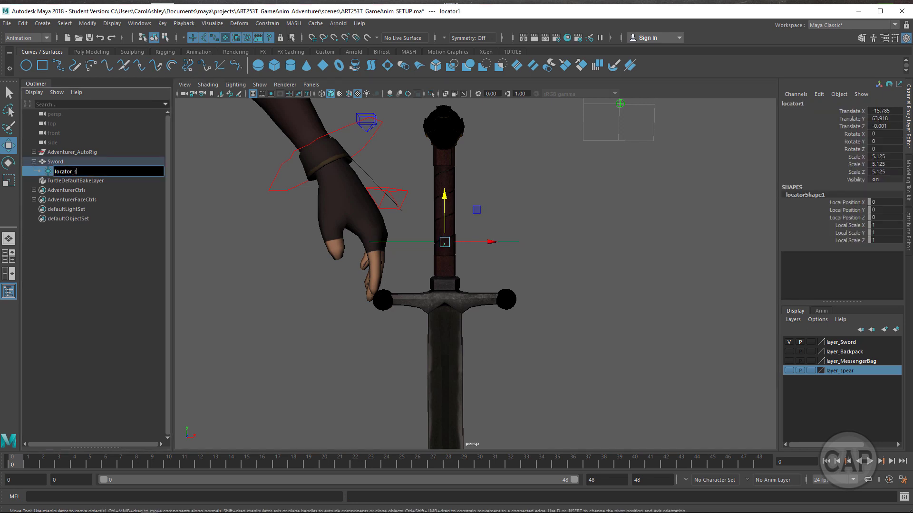
type("rd")
key("Return")
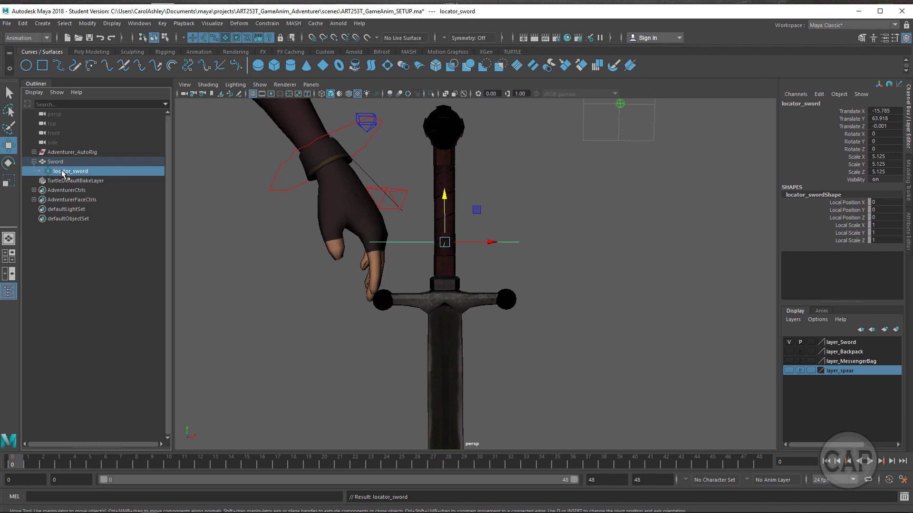
Take locator_sword out of the sword's hierarchy and parent the Sword object under it instead
middle_click_drag(66, 221, 66, 220)
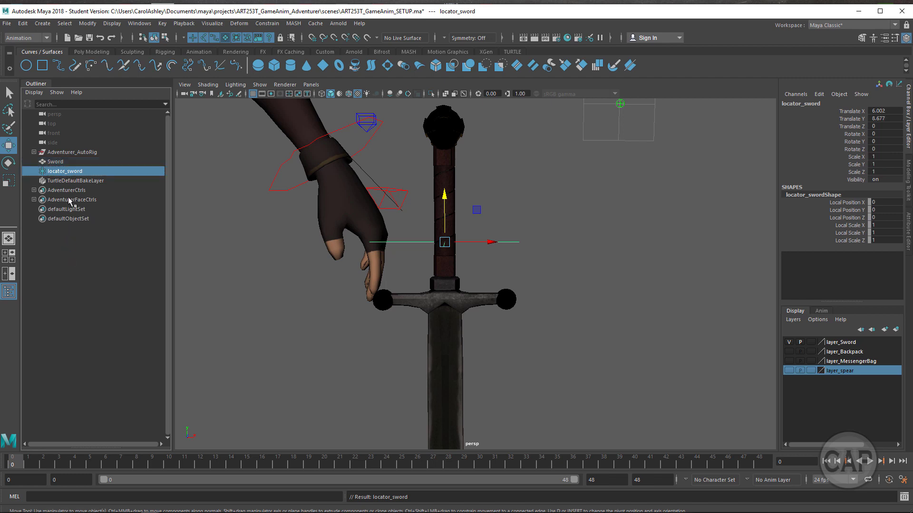
left_click(56, 163, "ctrl")
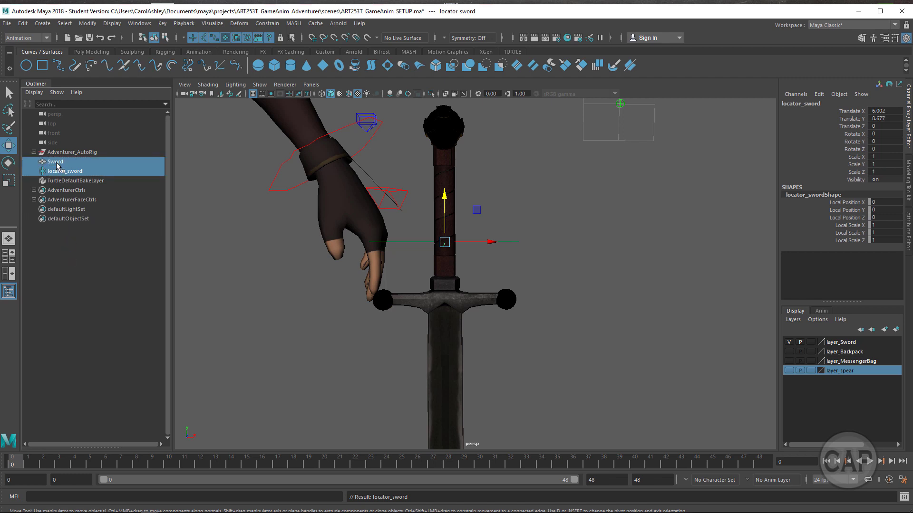
left_click(60, 172, "ctrl")
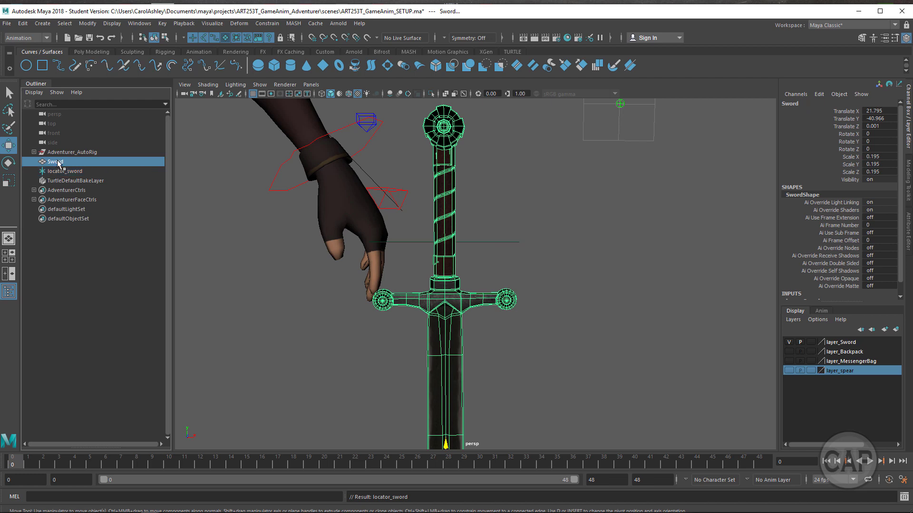
left_click(61, 171, "ctrl")
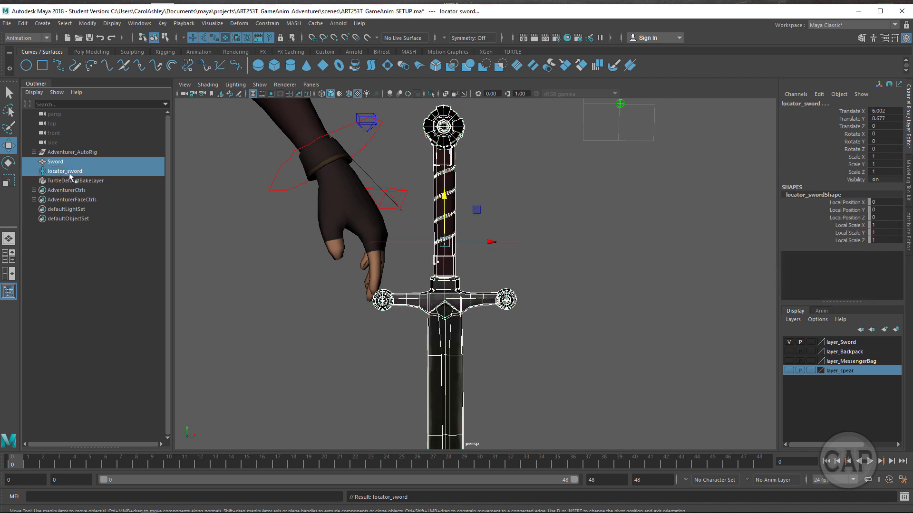
left_click(22, 23)
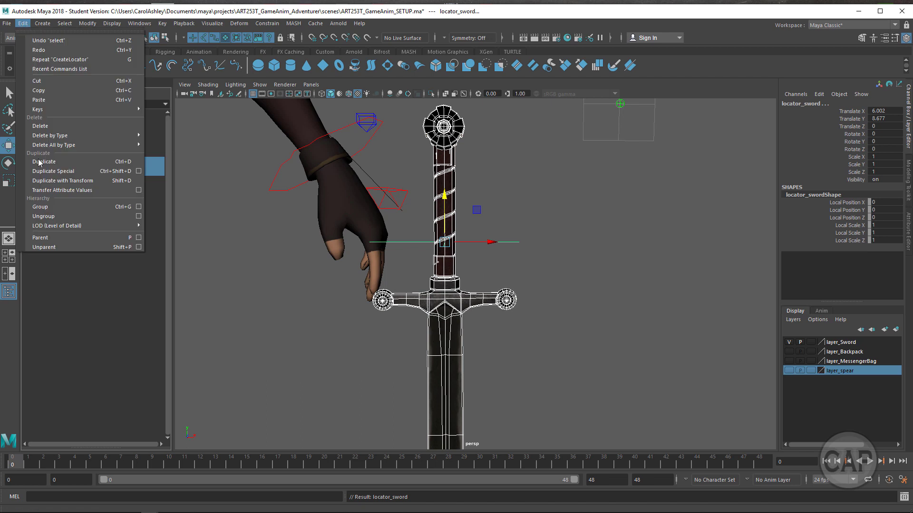
left_click(57, 239)
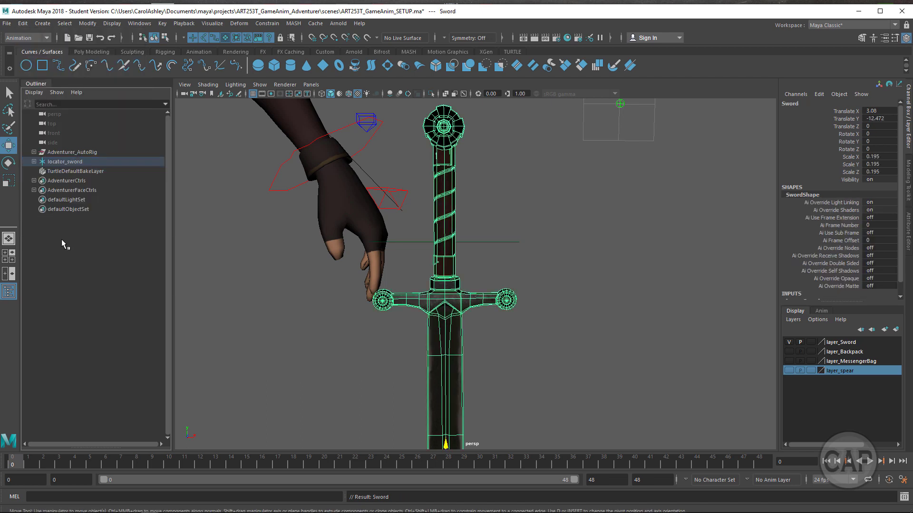
left_click(34, 163)
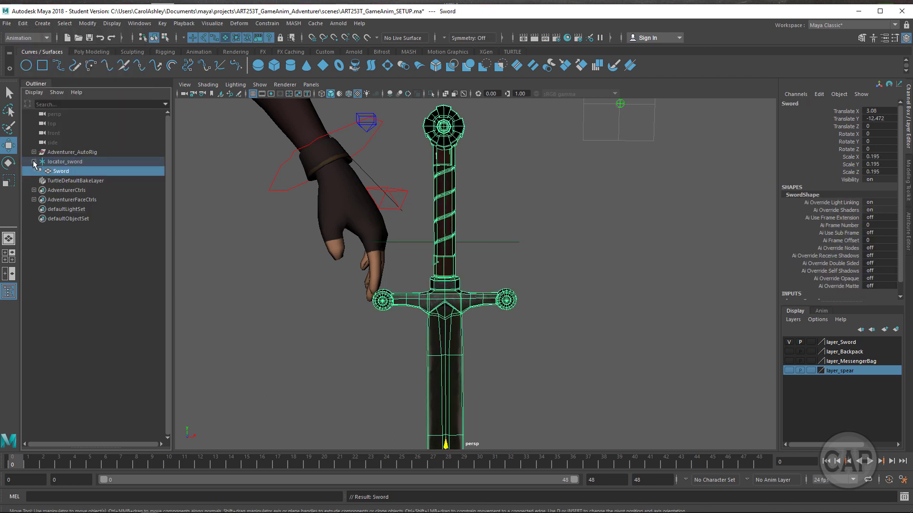
Test the new hierarchy by moving locator_sword sideways along X away from the hand, and undo the move
left_click(59, 162)
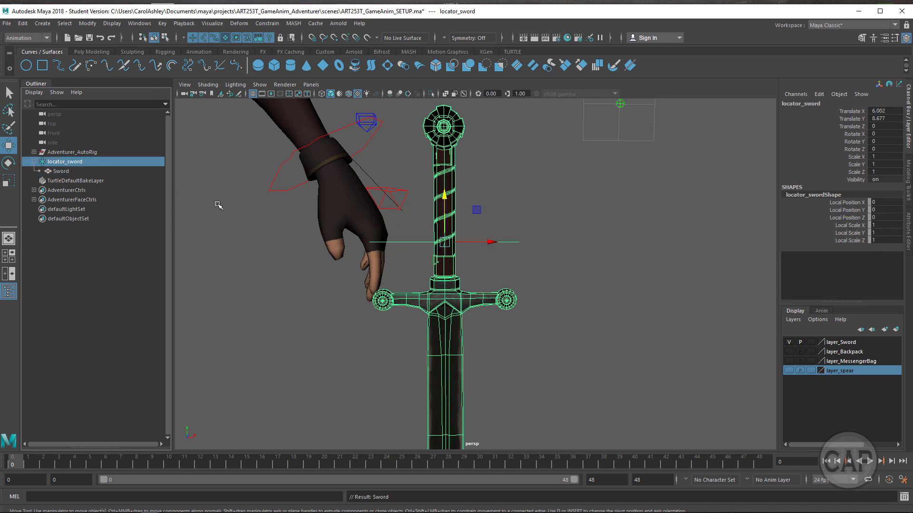
left_click_drag(495, 247, 597, 249)
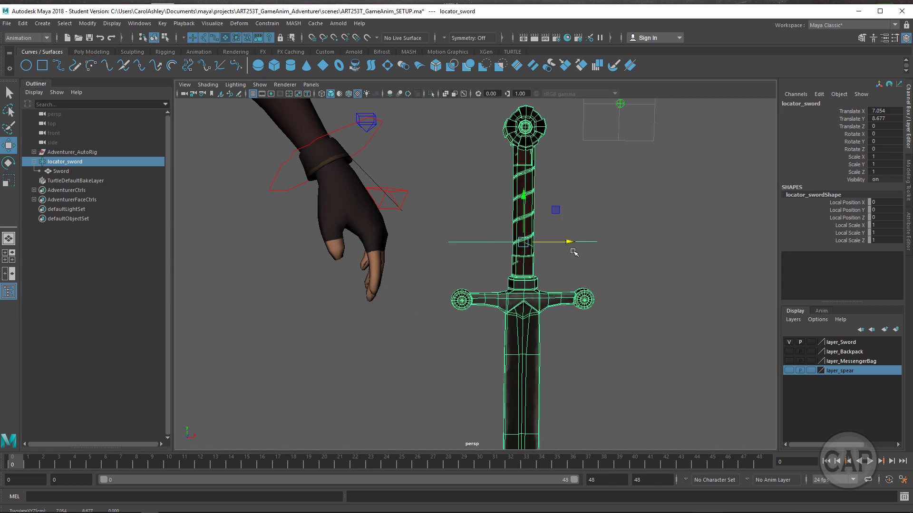
key("ctrl+z")
Examine from several angles how the sword and its locator sit relative to the character's nearest hand and wrist controls
key("a")
right_click_drag(484, 324, 428, 310, "alt")
mouse_move(417, 317)
left_mouse_down("alt")
mouse_move(315, 312)
mouse_move(417, 325)
left_mouse_up("alt")
right_click_drag(417, 324, 673, 313, "alt")
middle_click_drag(416, 313, 475, 338, "alt")
right_click_drag(475, 338, 565, 326, "alt")
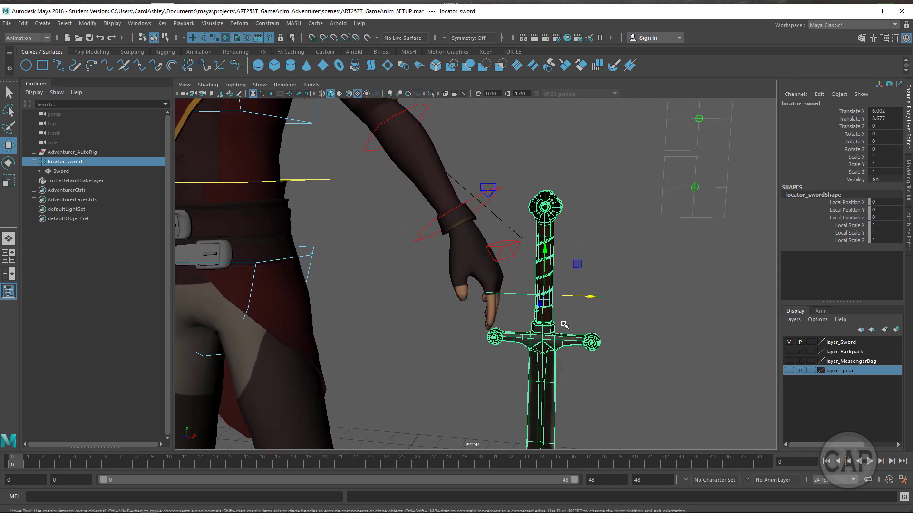
left_click_drag(539, 325, 568, 290, "alt")
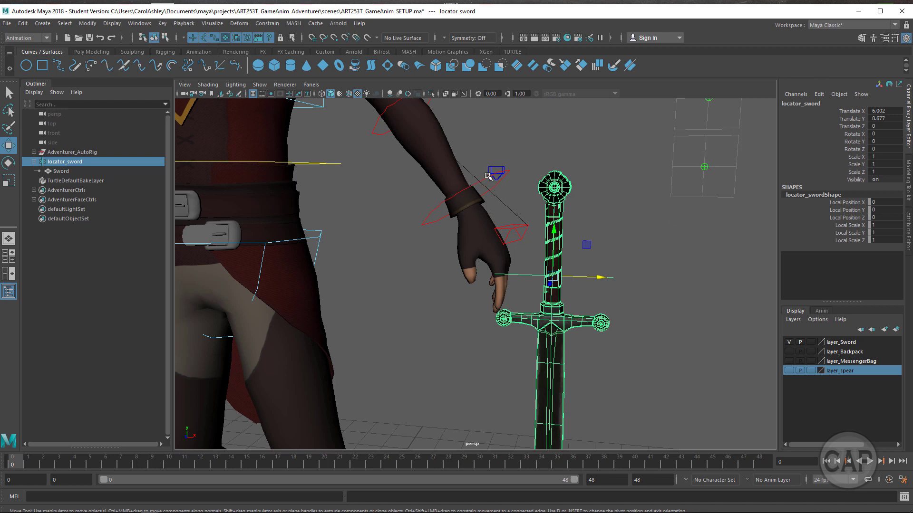
right_click_drag(475, 244, 406, 233, "alt")
left_click_drag(428, 254, 357, 262, "alt")
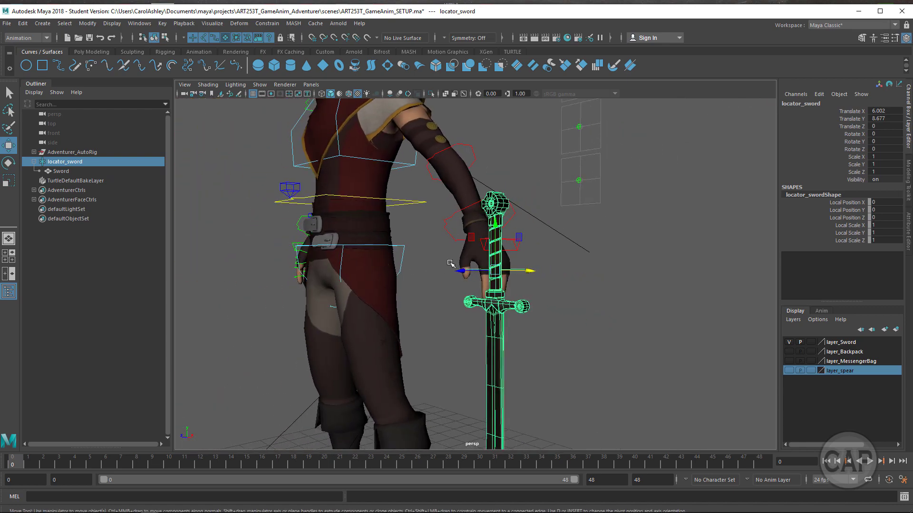
right_click_drag(450, 263, 497, 261, "alt")
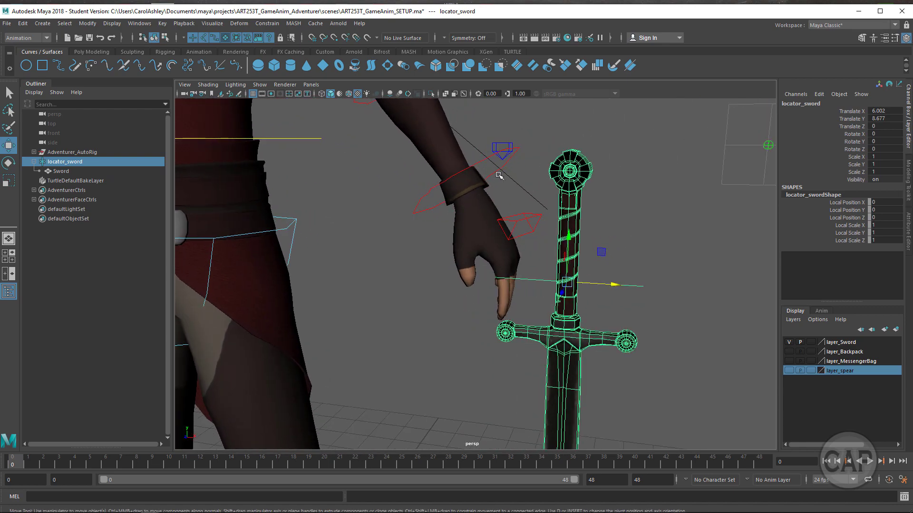
right_click_drag(552, 277, 449, 277, "alt")
left_click_drag(448, 277, 485, 281, "alt")
right_click_drag(409, 305, 502, 252, "alt")
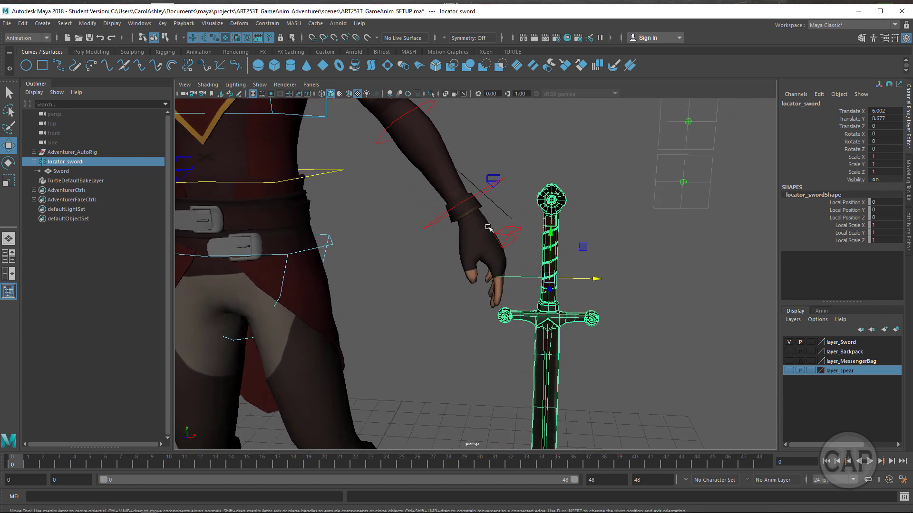
right_click_drag(549, 313, 489, 309, "alt")
middle_click_drag(489, 310, 481, 253, "alt")
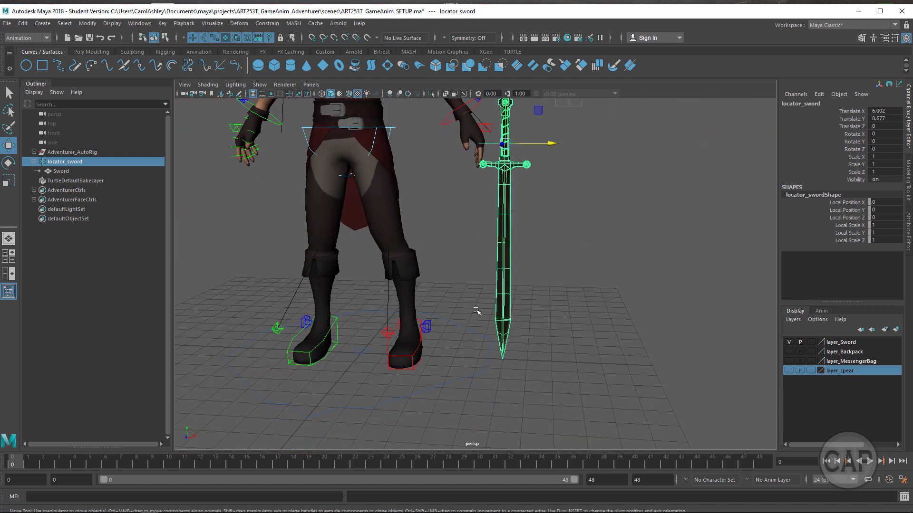
Select the CTRL_Adventurer_World control around the character's feet and set its Joint Vis attribute to 1
left_click(467, 348)
left_click_drag(467, 347, 473, 375, "alt")
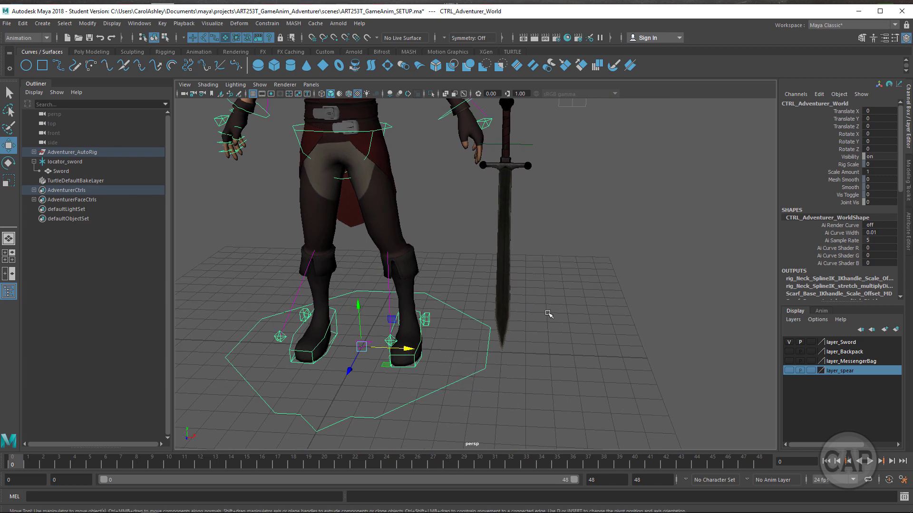
middle_click_drag(502, 284, 475, 387, "alt")
left_click_drag(429, 337, 447, 344, "alt")
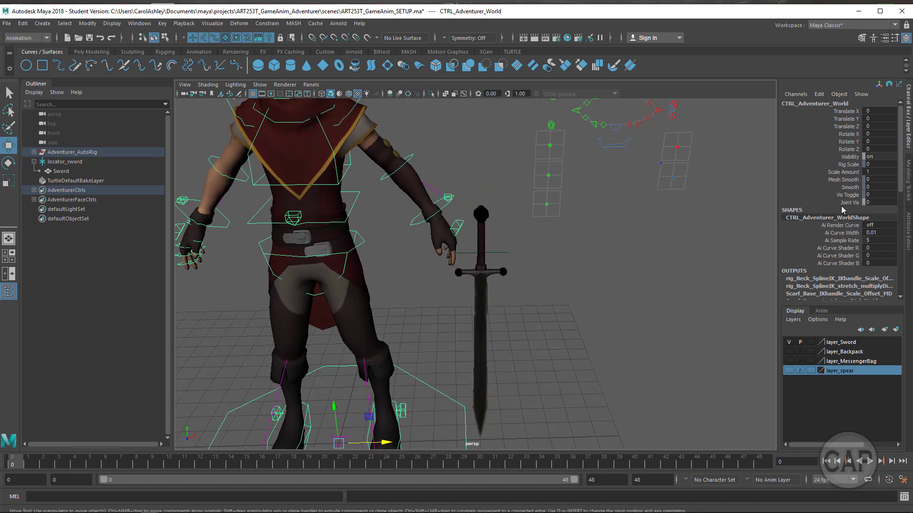
double_click(880, 202)
key("Return")
Enable X-Ray Joints shading in the perspective view to show the skeleton through the character's mesh
right_click_drag(383, 281, 576, 316, "alt")
middle_click_drag(390, 254, 562, 349, "alt")
right_click_drag(562, 348, 516, 305, "alt")
left_click(206, 87)
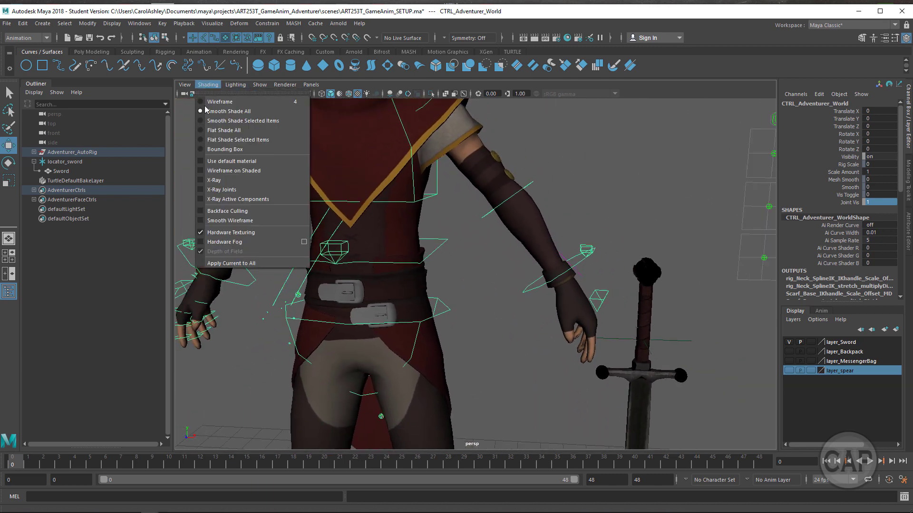
left_click(226, 191)
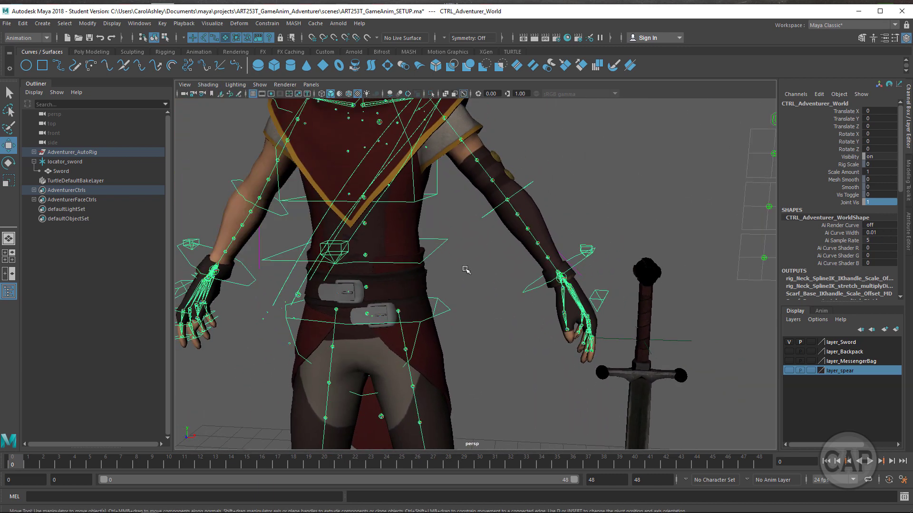
Set the joint display size to 1
left_click_drag(518, 290, 524, 292, "alt")
middle_click_drag(531, 264, 566, 286, "alt")
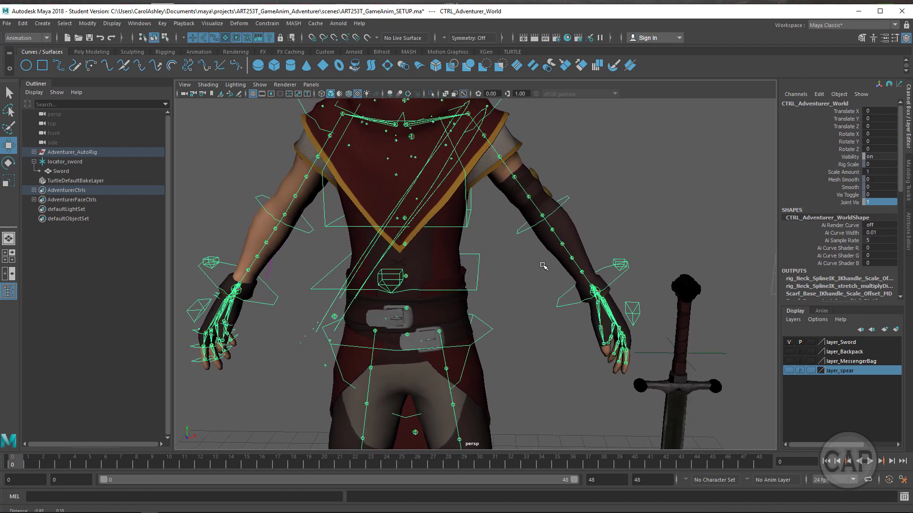
right_click_drag(534, 302, 487, 267, "alt")
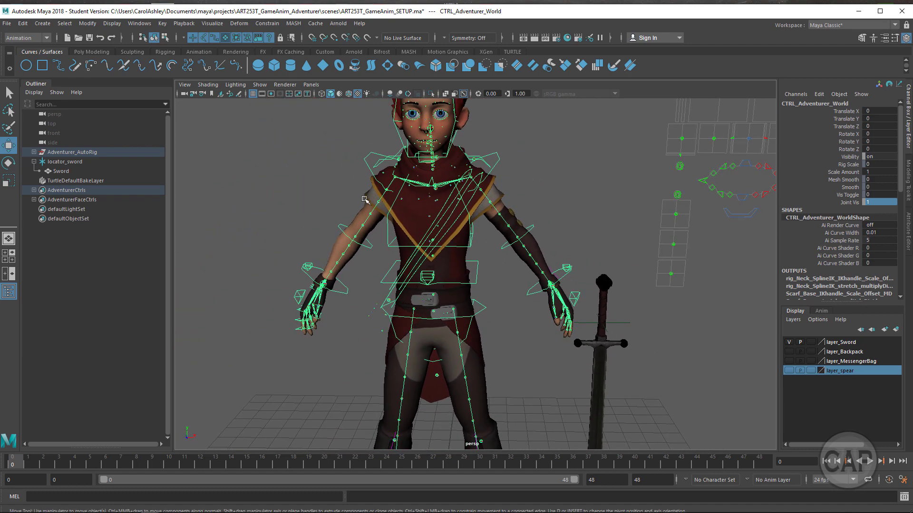
left_click(117, 24)
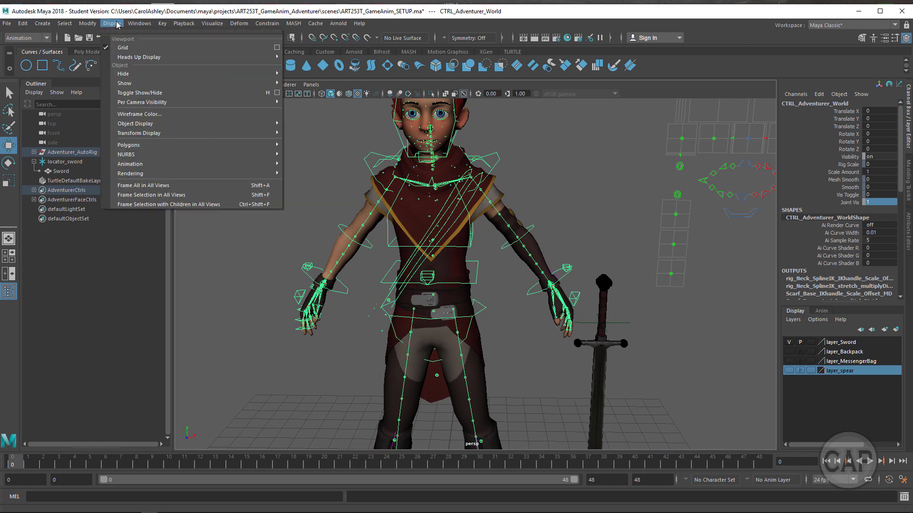
mouse_move(87, 24)
mouse_move(131, 166)
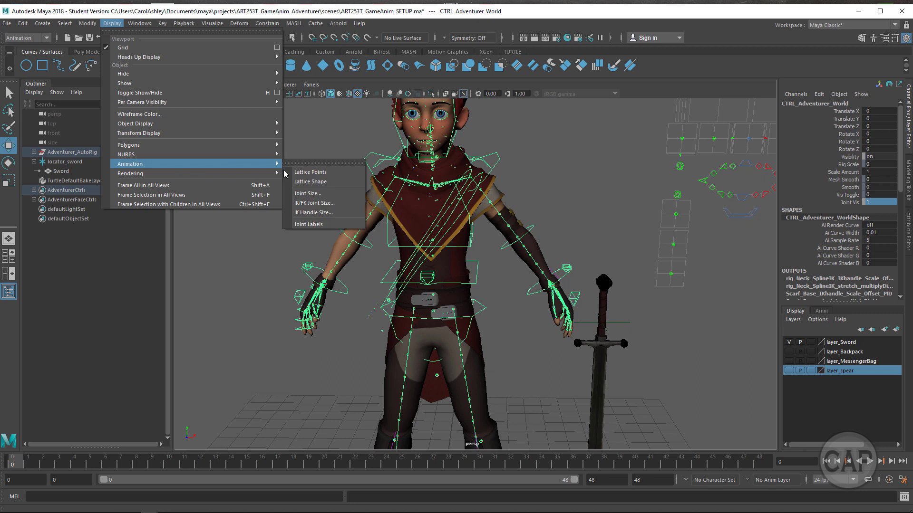
left_click(309, 194)
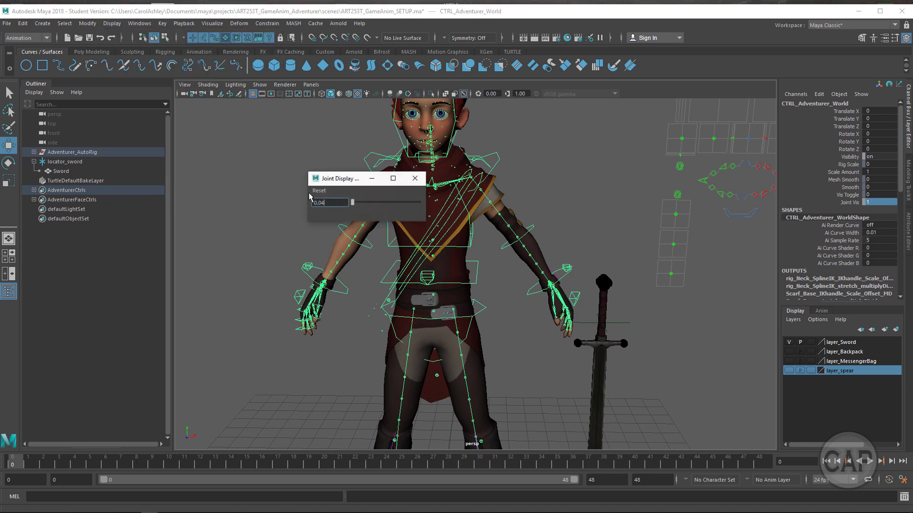
left_click_drag(336, 181, 181, 176)
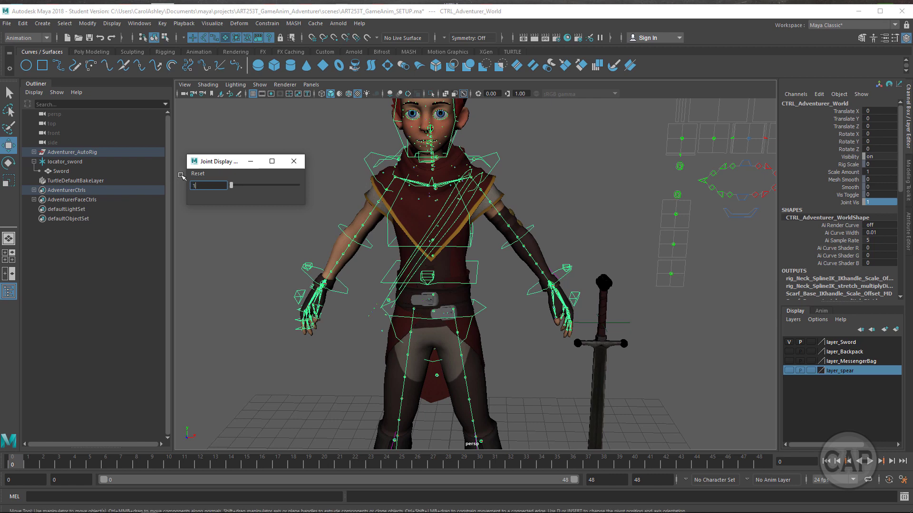
type("1")
key("Return")
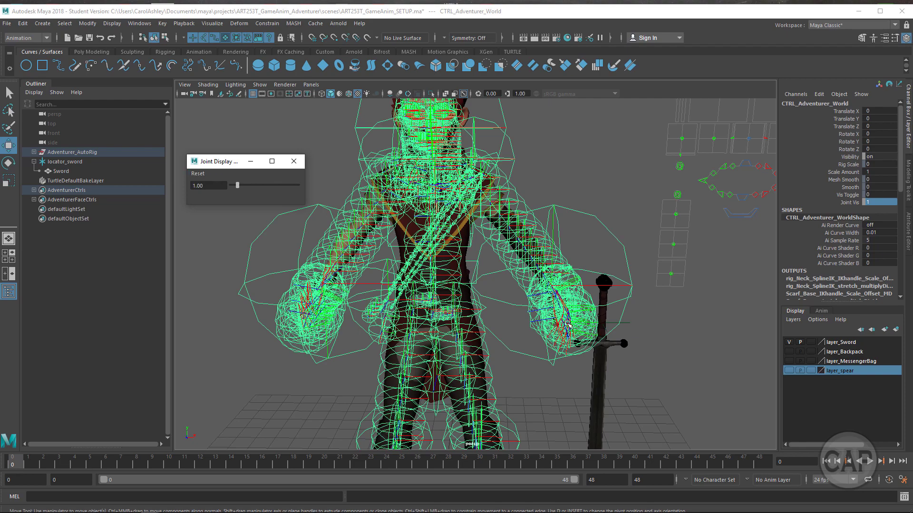
Set the joint display size to 0.05 and close the joint size settings
right_click_drag(567, 324, 716, 317, "alt")
middle_click_drag(573, 320, 506, 302, "alt")
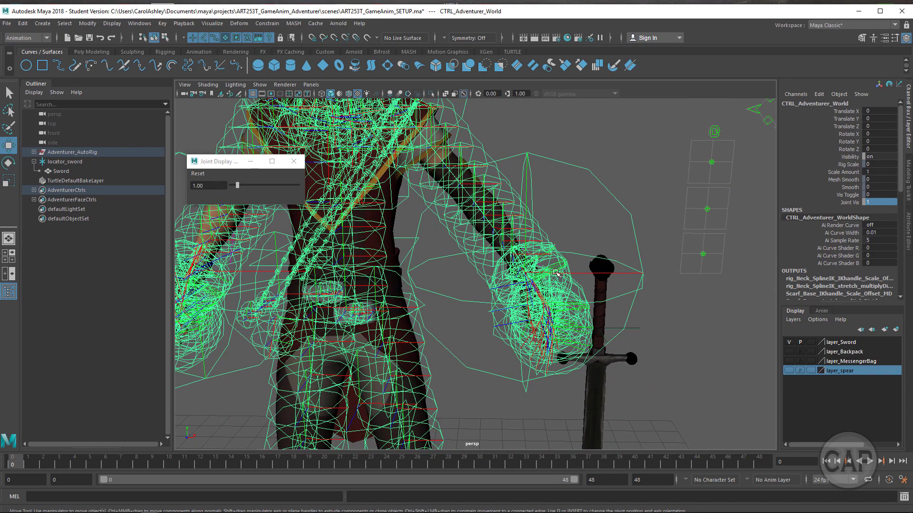
left_click_drag(216, 189, 184, 185)
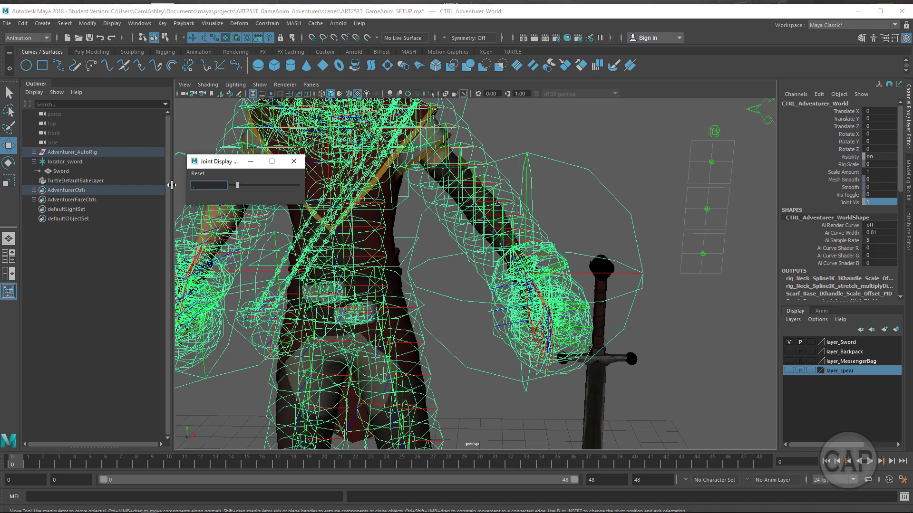
type(".05")
key("Return")
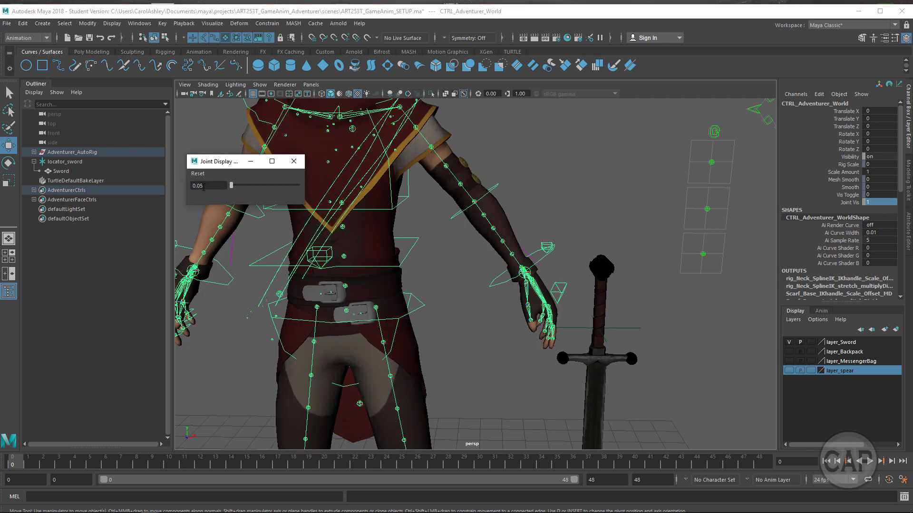
left_click_drag(467, 300, 423, 298, "alt")
right_click_drag(460, 297, 716, 301, "alt")
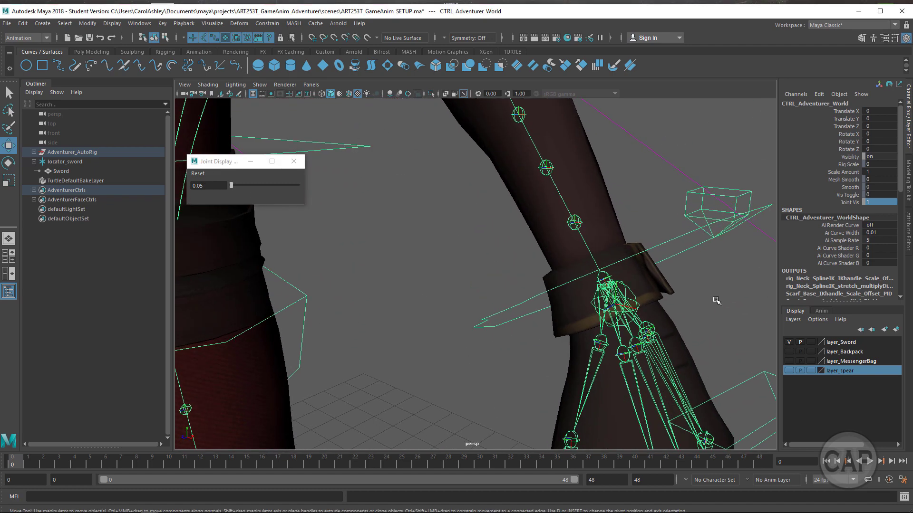
middle_click_drag(631, 298, 565, 238, "alt")
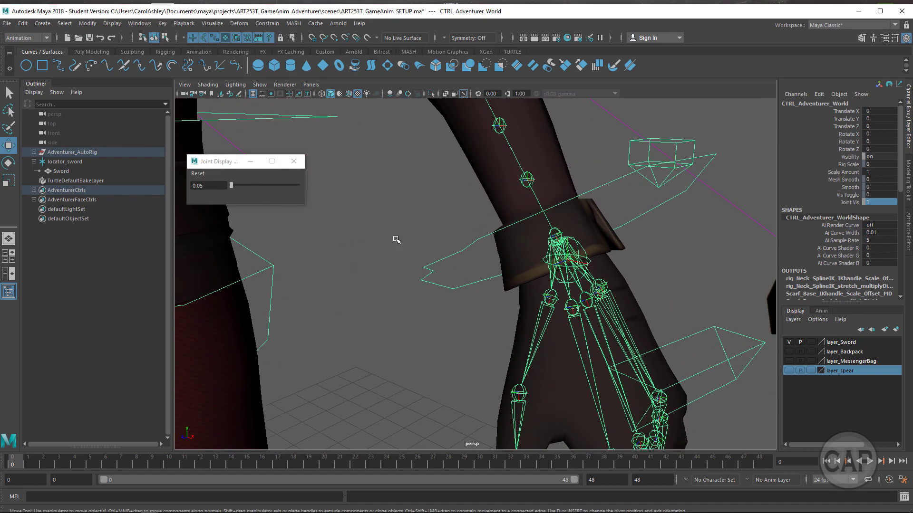
left_click(293, 161)
Open the Parent constraint options and move their window clear of the hand and sword
left_click_drag(419, 266, 451, 295, "alt")
middle_click_drag(588, 323, 573, 230, "alt")
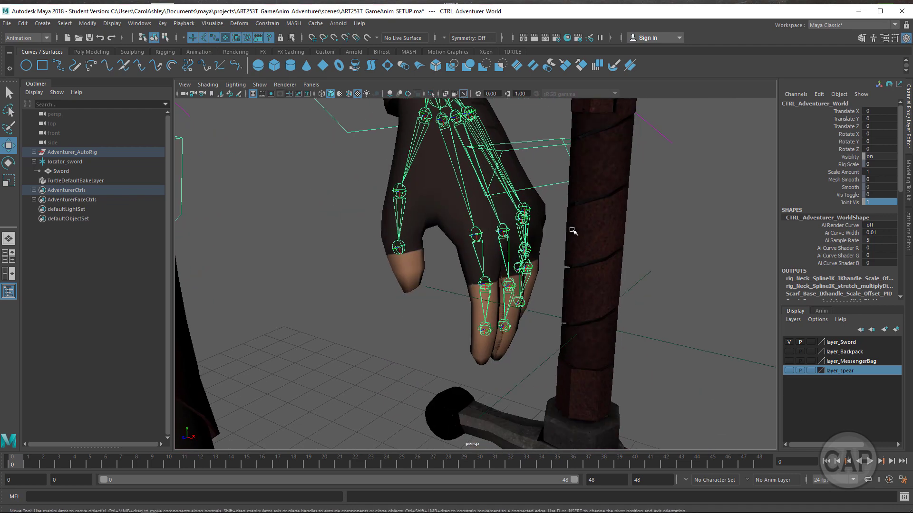
right_click_drag(572, 230, 454, 291, "alt")
left_click_drag(455, 291, 468, 303, "alt")
middle_click_drag(493, 291, 488, 333, "alt")
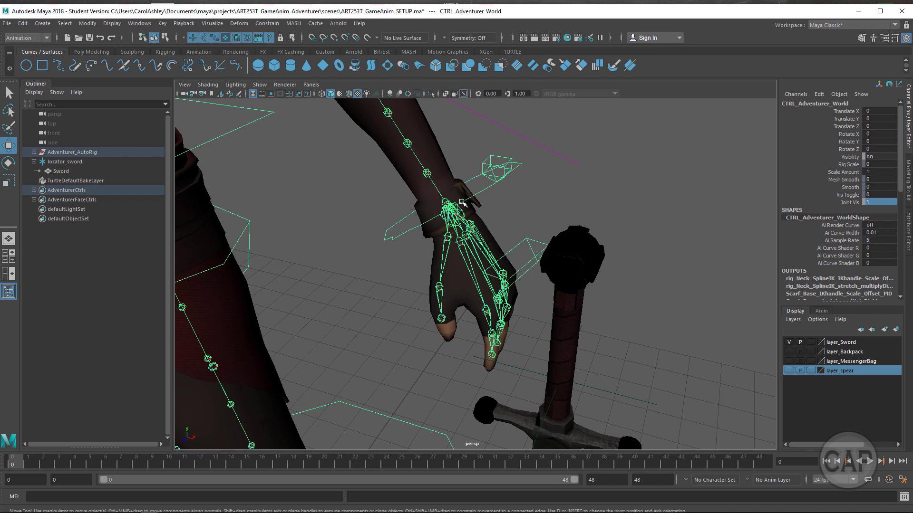
left_click(21, 39)
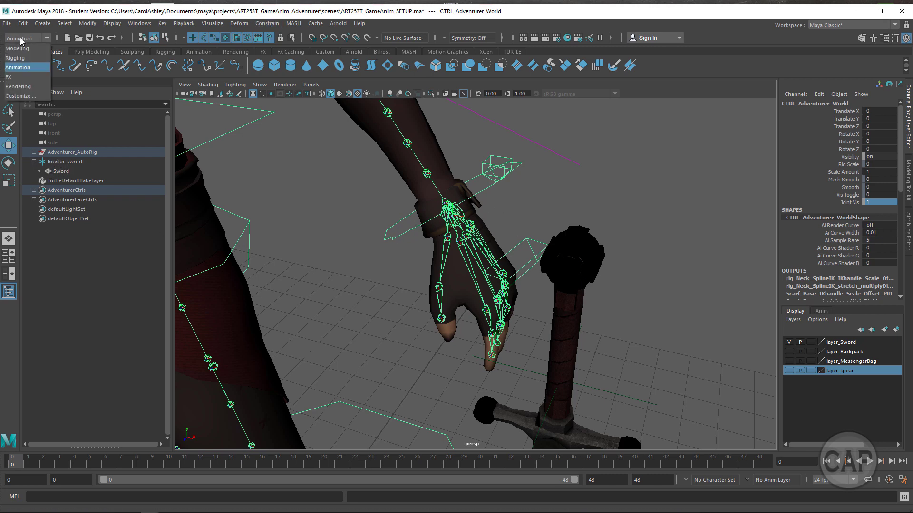
left_click(27, 68)
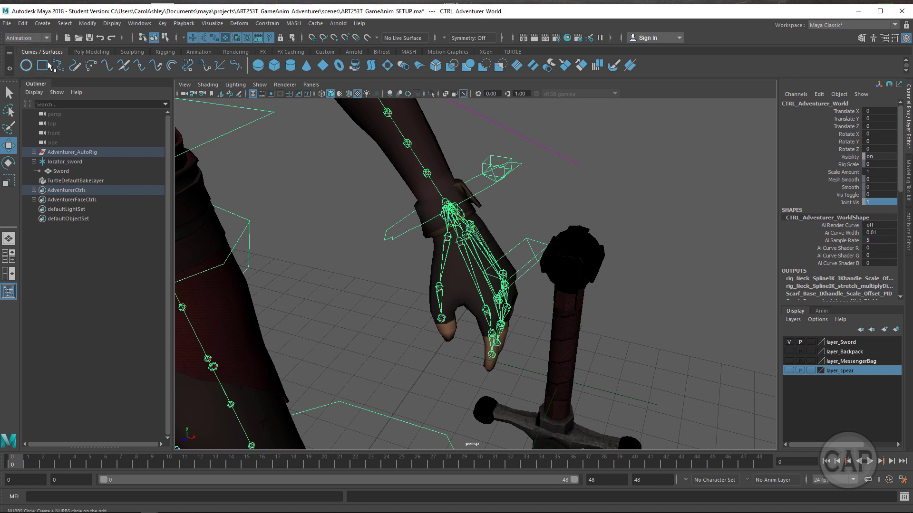
left_click(267, 24)
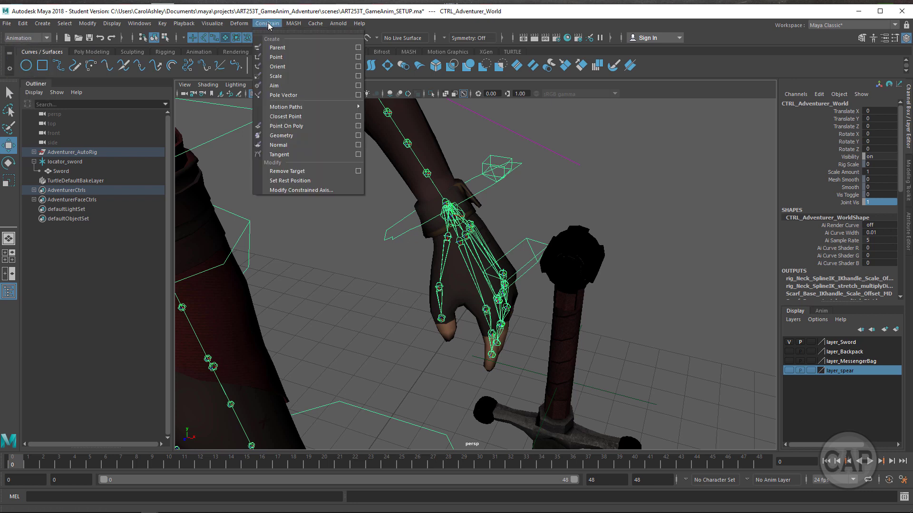
left_click(358, 48)
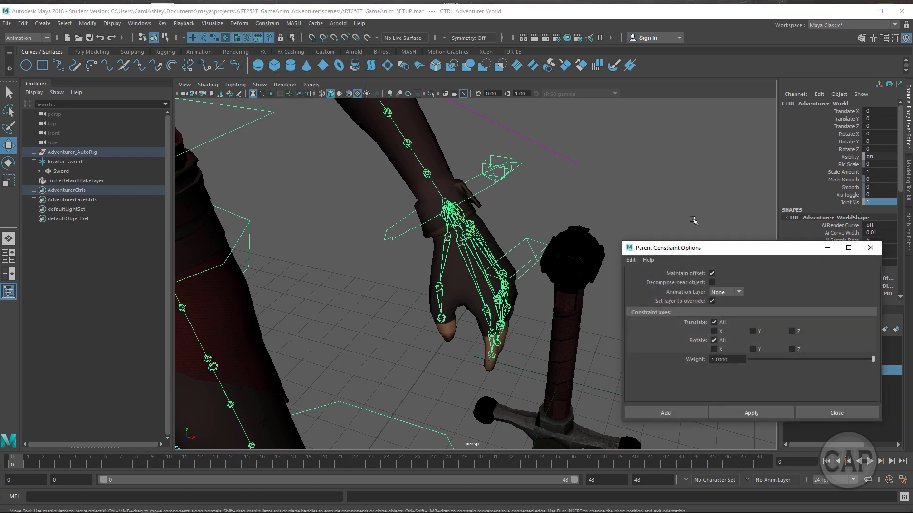
left_click_drag(732, 243, 763, 137)
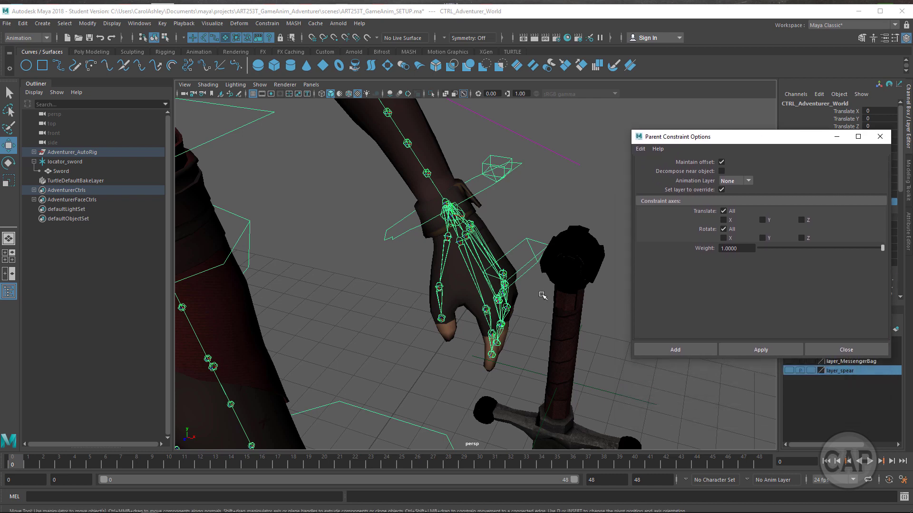
Select locator_sword, rotate the sword to point forward, and move it to the left hand at about X 4.744, Y 8.949, Z -0.051
right_click_drag(428, 304, 382, 298, "alt")
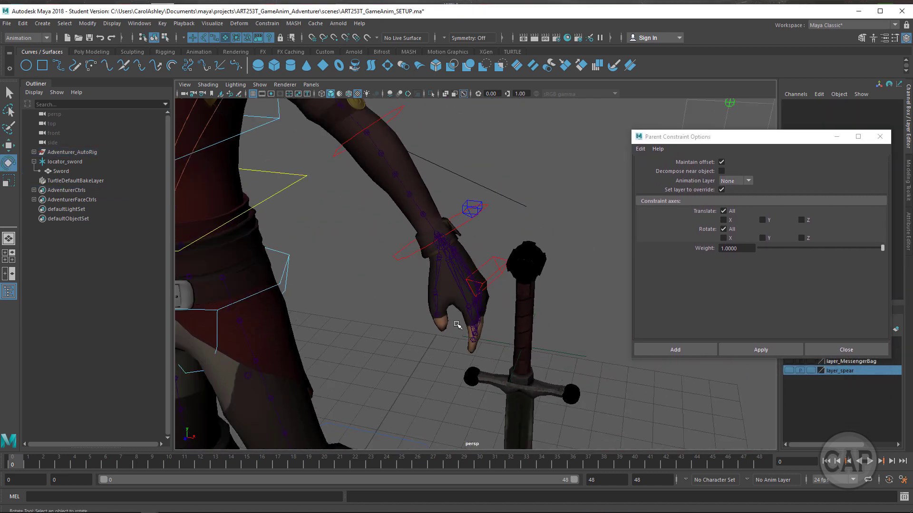
middle_click_drag(484, 307, 467, 270, "alt")
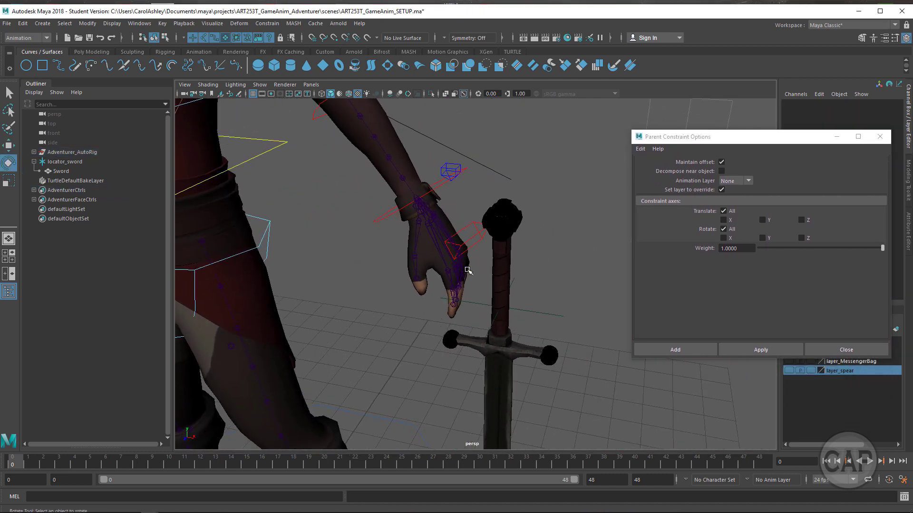
left_click(528, 311)
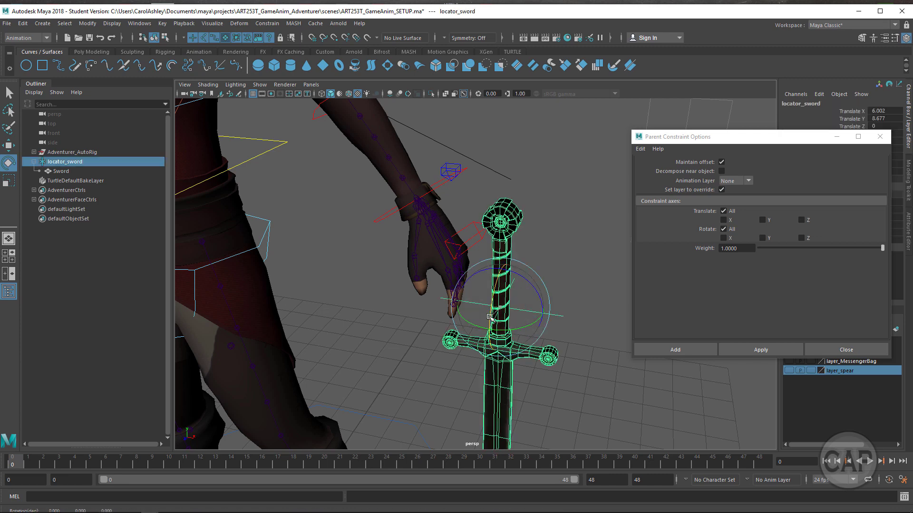
left_click_drag(490, 318, 452, 277)
key("w")
Move locator_sword so the grip sits against the left palm, at about X 4.612, Y 8.721, Z -0.887
left_click_drag(411, 297, 463, 288, "alt")
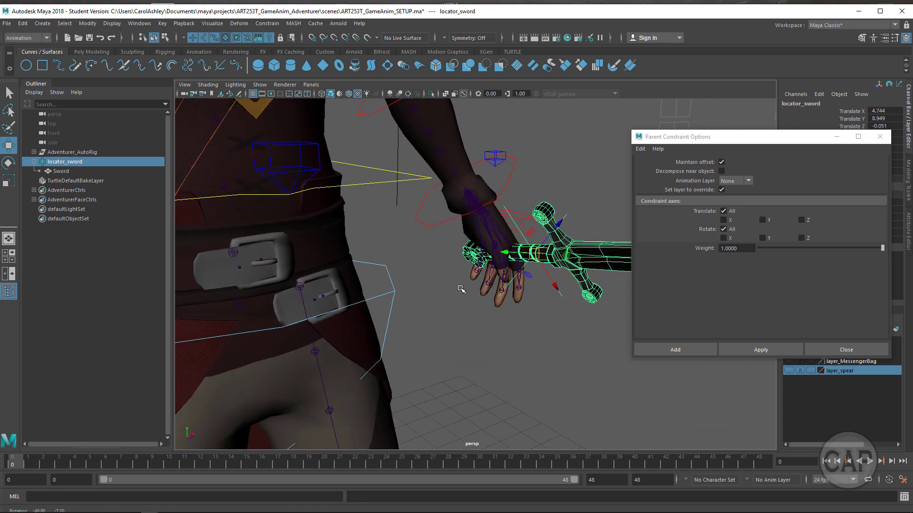
right_click_drag(463, 287, 569, 287, "alt")
middle_click_drag(568, 287, 399, 330, "alt")
left_click_drag(399, 331, 456, 312, "alt")
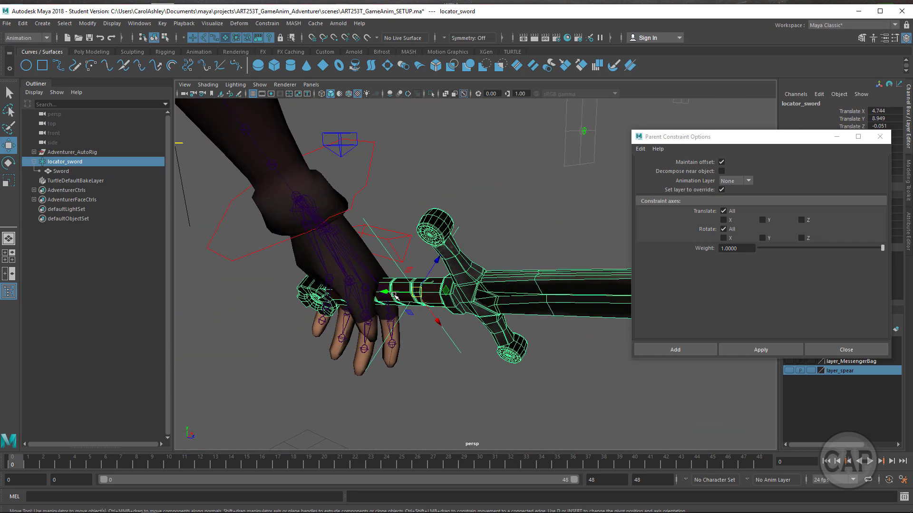
left_click_drag(395, 296, 336, 290)
right_click_drag(321, 309, 454, 302, "alt")
left_click_drag(333, 311, 430, 319, "alt")
left_click_drag(411, 255, 482, 276)
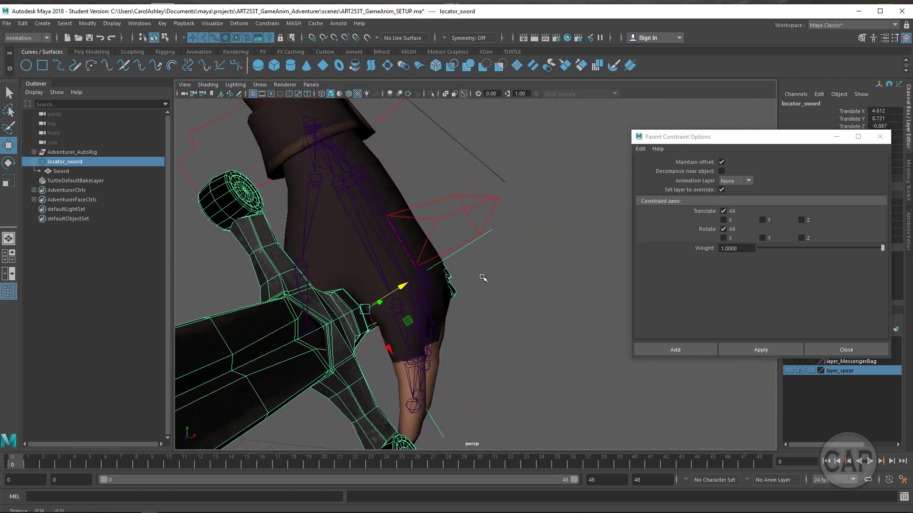
Rotate locator_sword to align the grip across the palm, at about X -95.2, Y 4.4, Z -57
middle_click_drag(341, 325, 345, 284, "alt")
left_click_drag(346, 274, 265, 212, "alt")
left_click_drag(367, 247, 365, 227, "alt")
key("e")
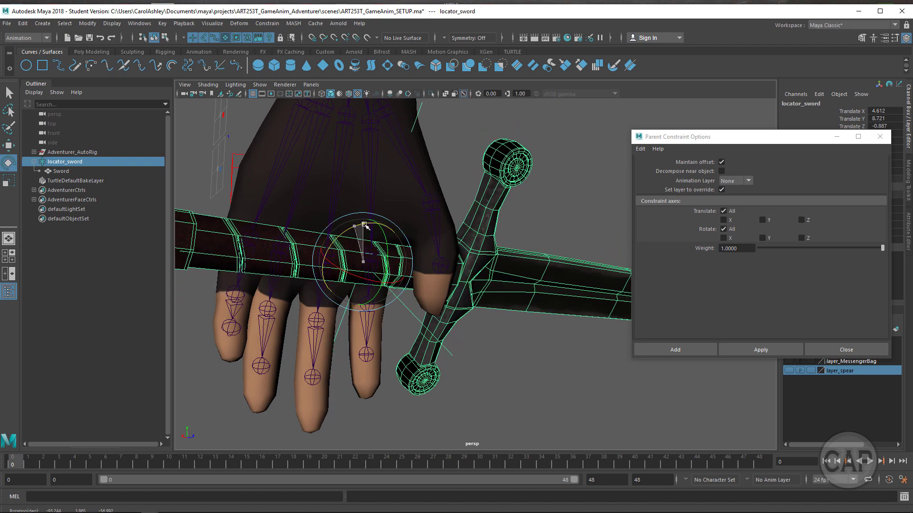
left_click_drag(353, 265, 483, 302, "alt")
middle_click_drag(483, 302, 262, 300, "alt")
left_click_drag(262, 299, 500, 297, "alt")
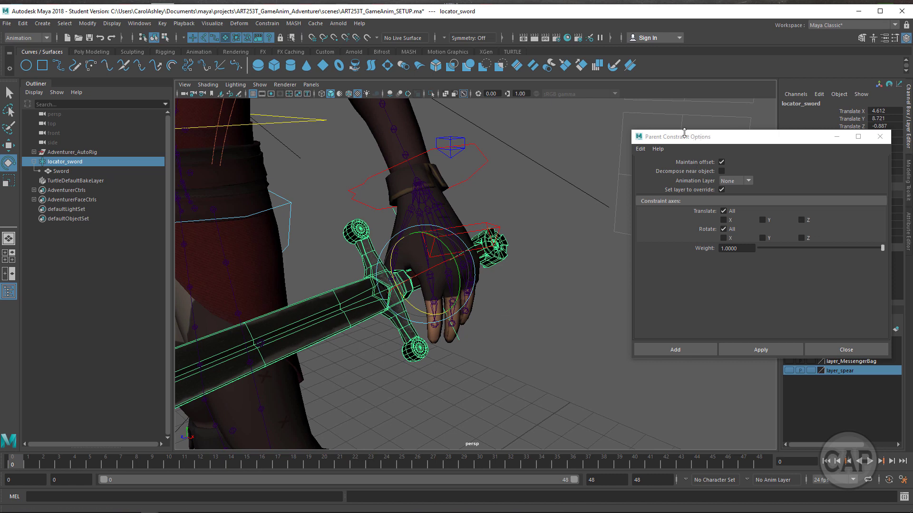
Select the CTRL_L__Fingers control and set Thumb Vis, Index Vis, Mid Vis, Ring Vis and Pinkie Vis to 1
left_click_drag(690, 139, 603, 382)
left_click_drag(547, 312, 459, 264, "alt")
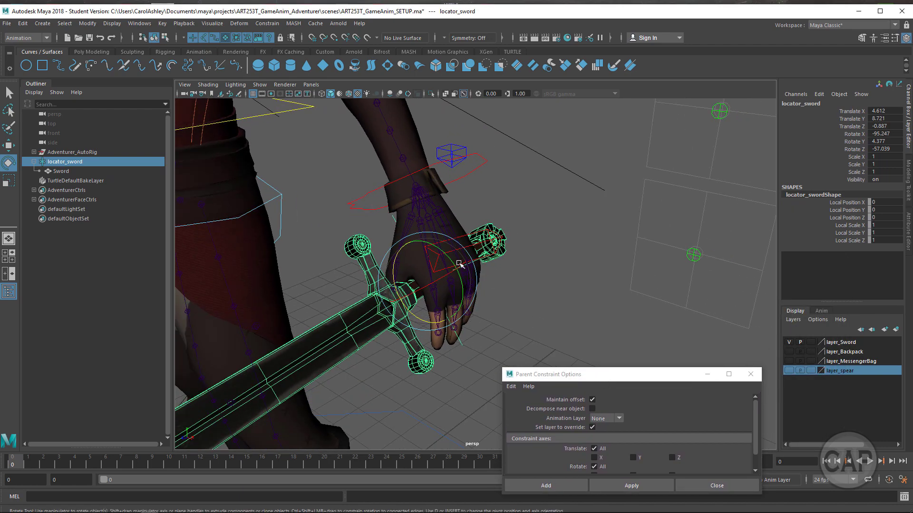
left_click(520, 207)
left_click_drag(520, 206, 500, 235, "alt")
left_click(487, 241)
left_click_drag(568, 271, 718, 214, "alt")
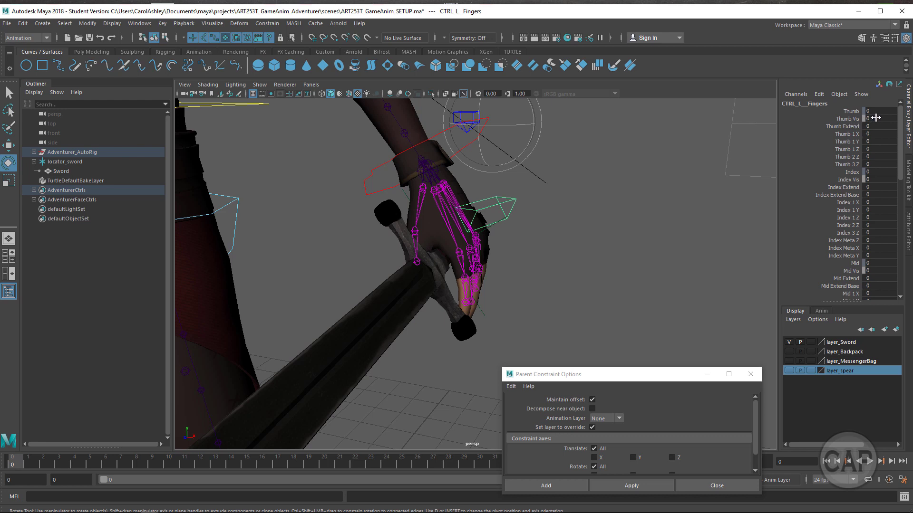
left_click(848, 120)
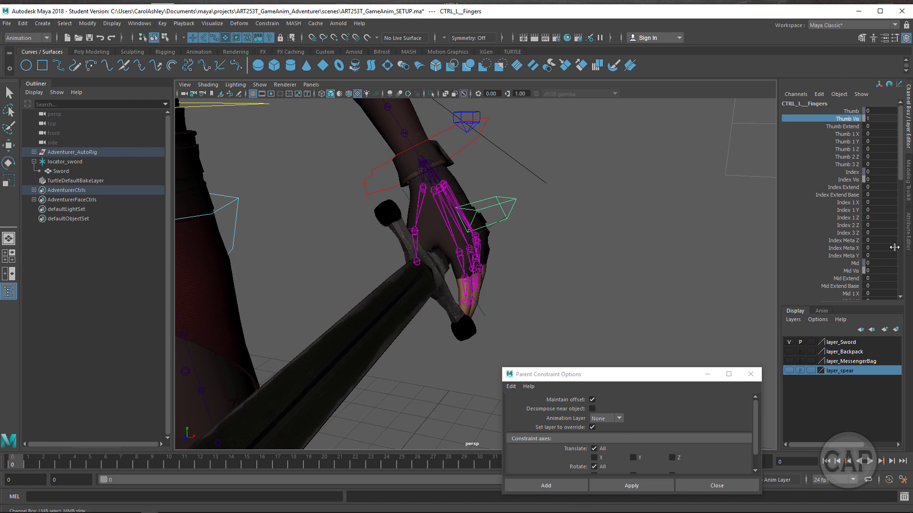
left_click(851, 180)
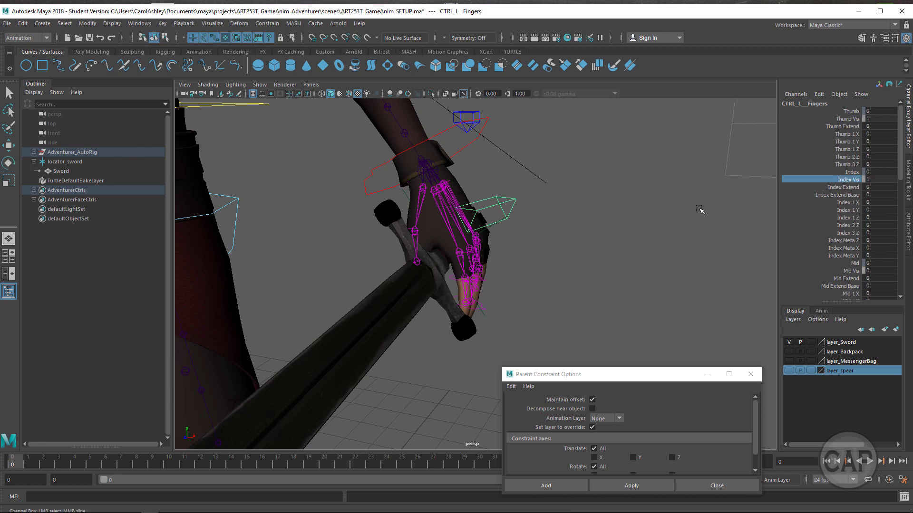
left_click(837, 271)
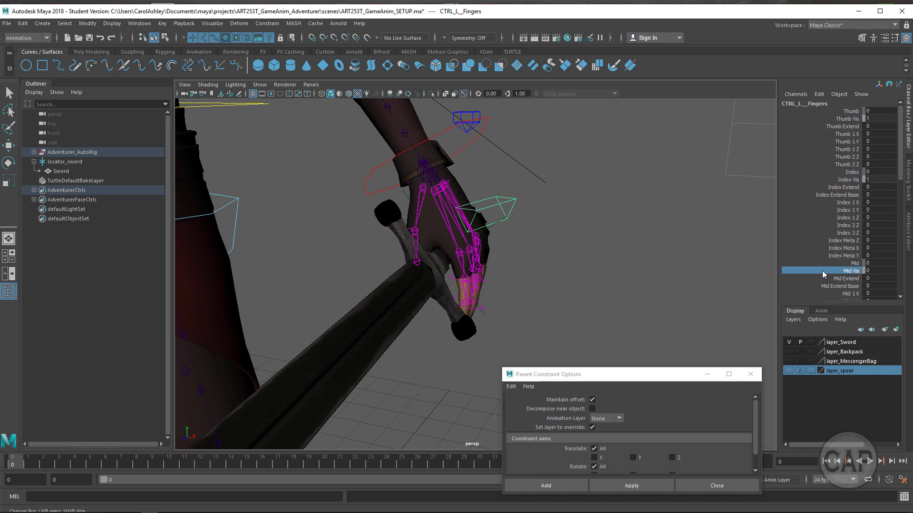
scroll(894, 248, "down", 5)
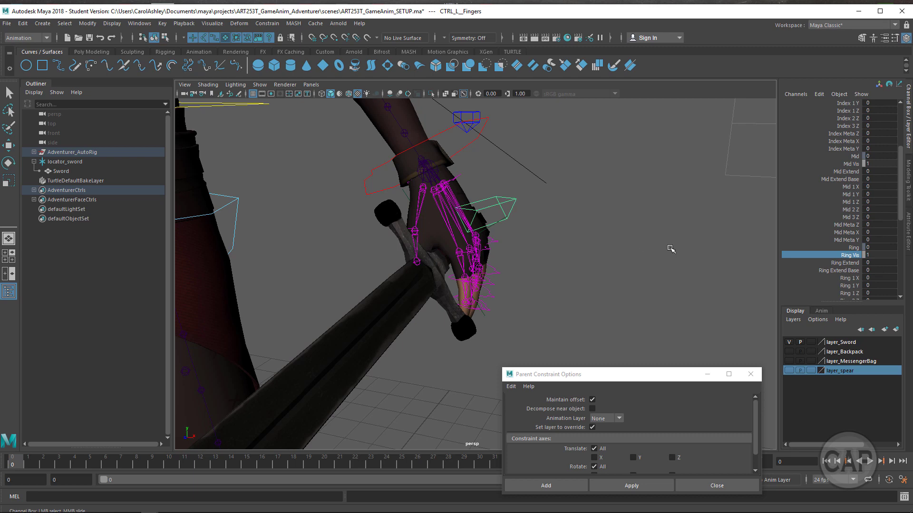
scroll(833, 281, "down", 4)
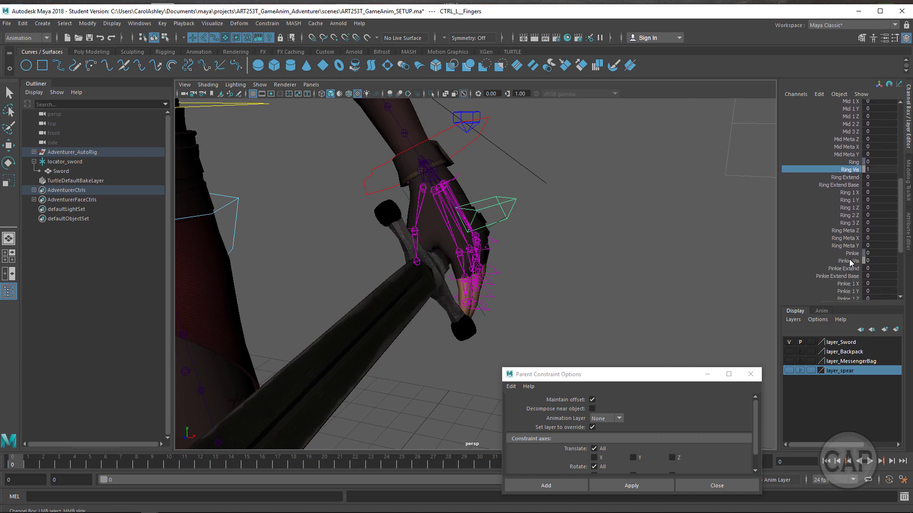
left_click(850, 261)
Select the second-joint controls of the left index, middle, ring and pinkie fingers and curl them about -40° in Rotate Z
left_click_drag(654, 261, 516, 317, "alt")
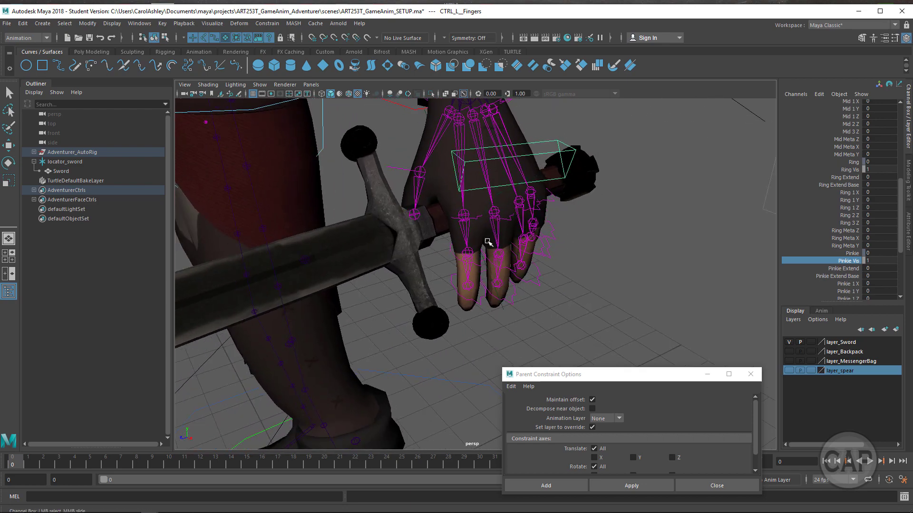
left_click_drag(468, 233, 459, 290, "alt")
left_click(507, 238)
key("e")
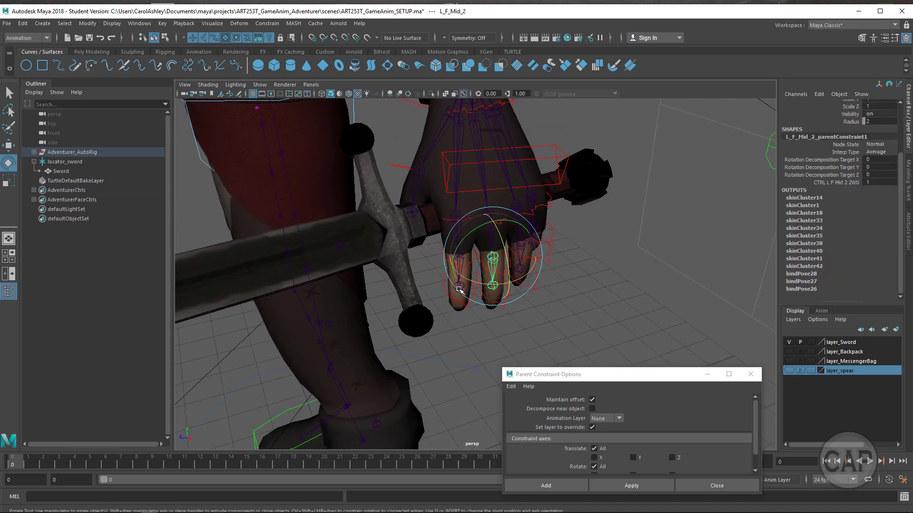
key("q")
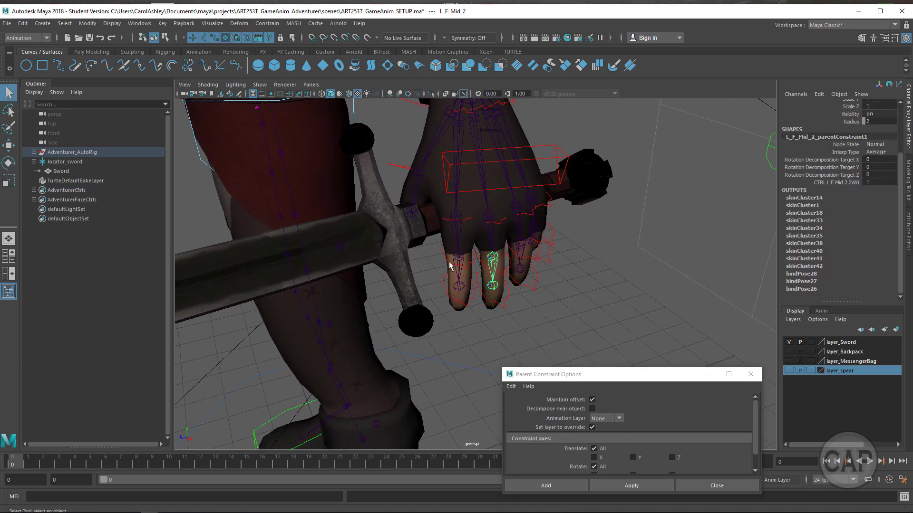
left_click(451, 266)
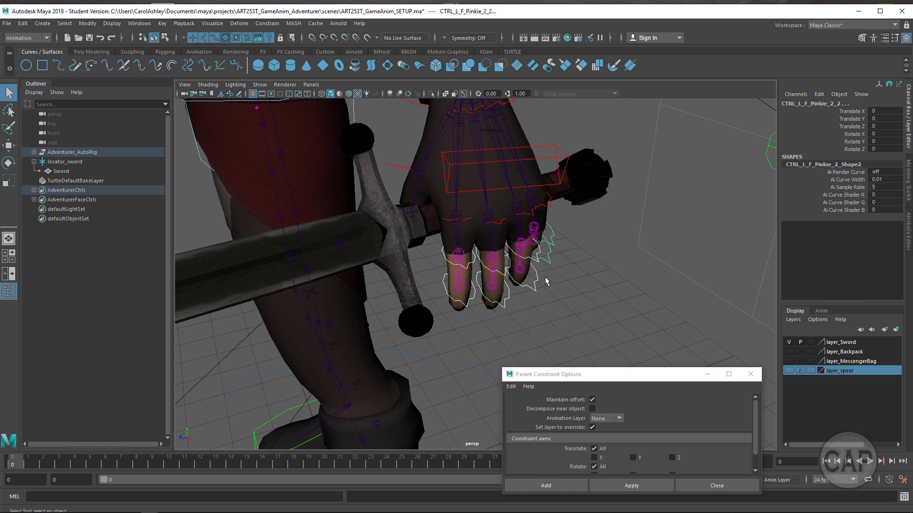
key("e")
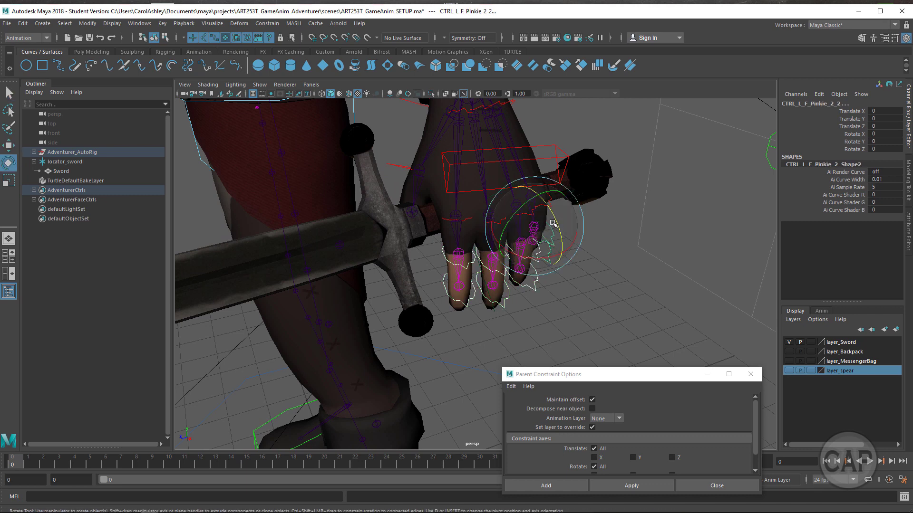
left_click_drag(556, 220, 559, 229)
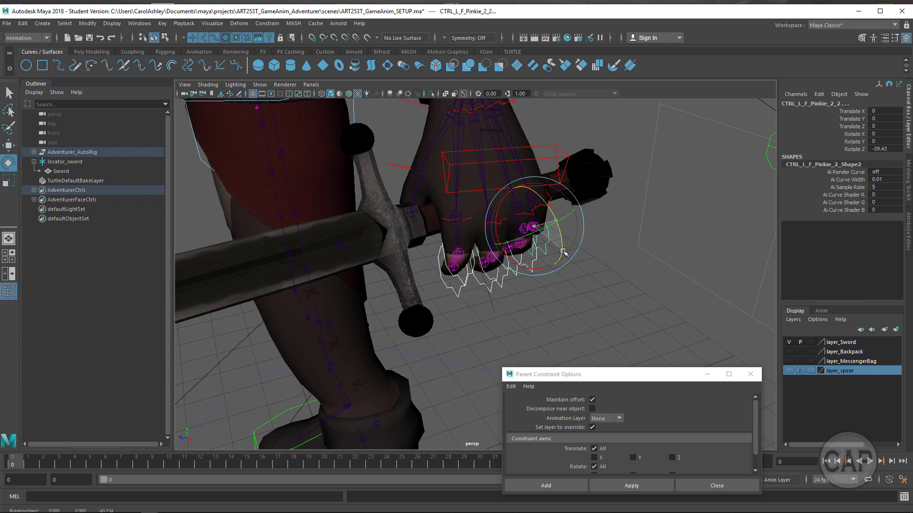
Select the base-joint controls of the four left fingers and curl them to about -20.4° in Rotate Z around the grip
left_click_drag(553, 260, 413, 279, "alt")
left_click(402, 234)
left_click_drag(403, 235, 429, 264, "alt")
left_click(481, 252)
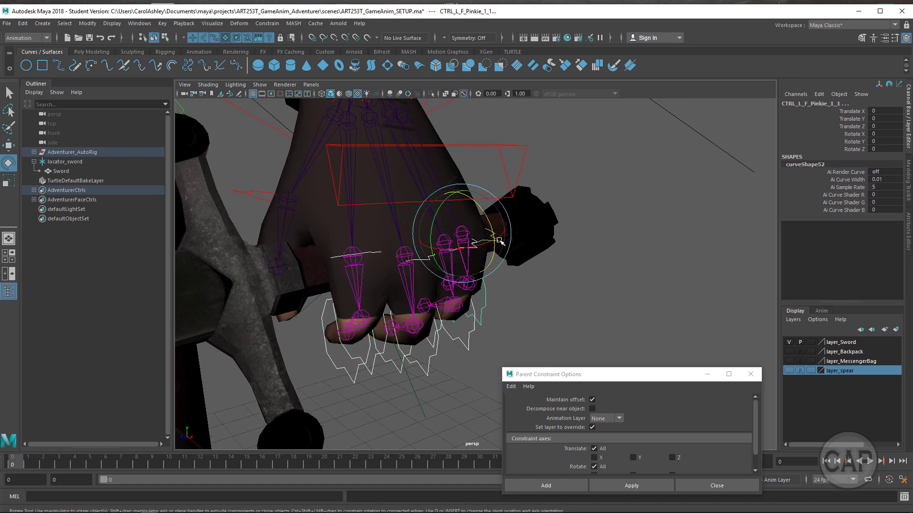
left_click_drag(486, 228, 489, 241)
left_click_drag(458, 247, 505, 275, "alt")
right_click_drag(506, 275, 627, 277, "alt")
left_click_drag(628, 277, 409, 283, "alt")
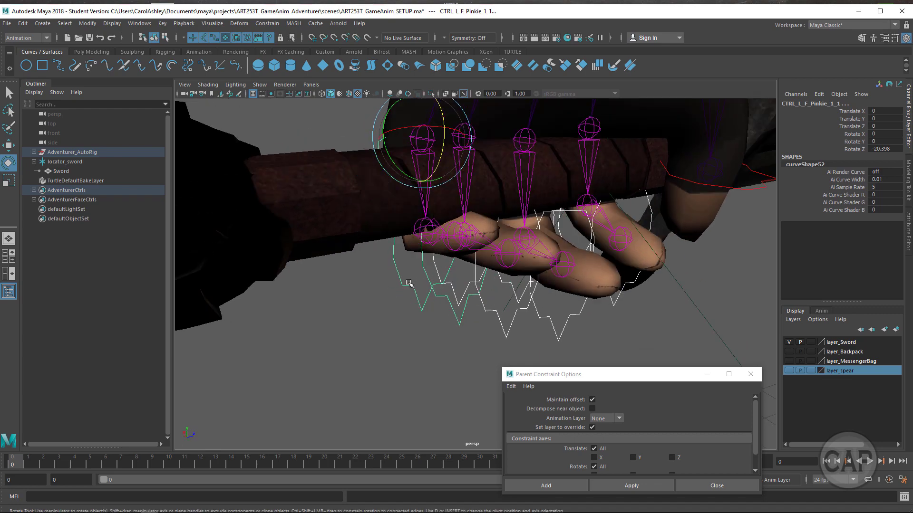
Rotate the left pinkie's tip control to about 0.6° in Z and locator_sword to about -93.4° in X
left_click(468, 303)
left_click_drag(477, 247, 406, 212)
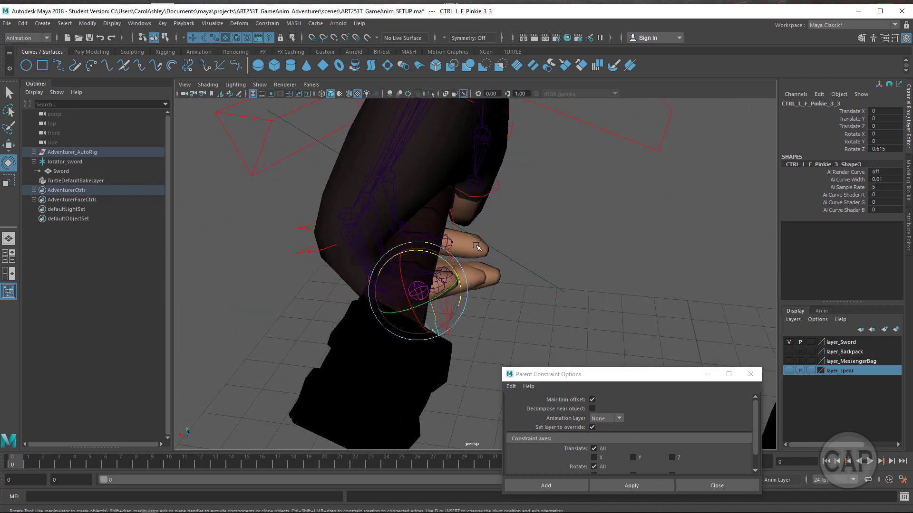
left_click(498, 250)
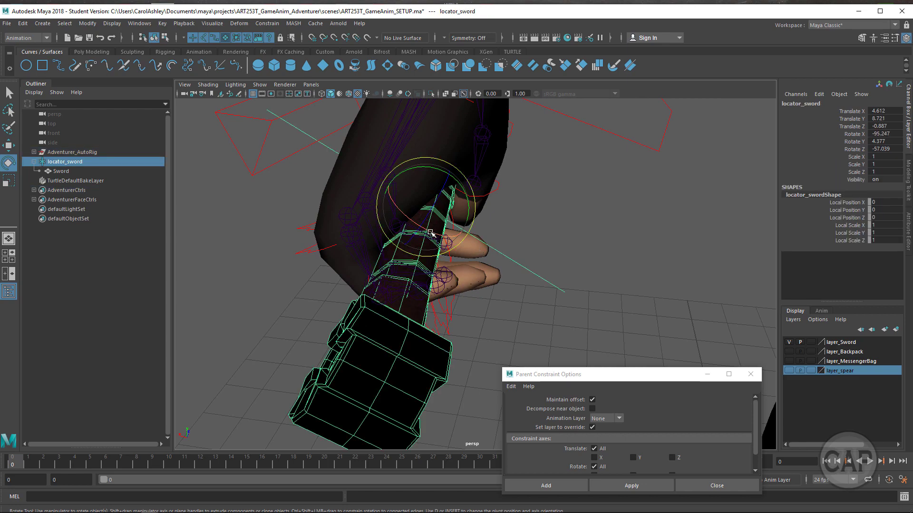
left_click_drag(430, 233, 429, 233)
left_click_drag(444, 271, 400, 267, "alt")
left_click_drag(445, 327, 358, 293, "alt")
Curl the left ring and pinkie tip controls to about -19.3° and -9.7° in Rotate Z
left_click(408, 273)
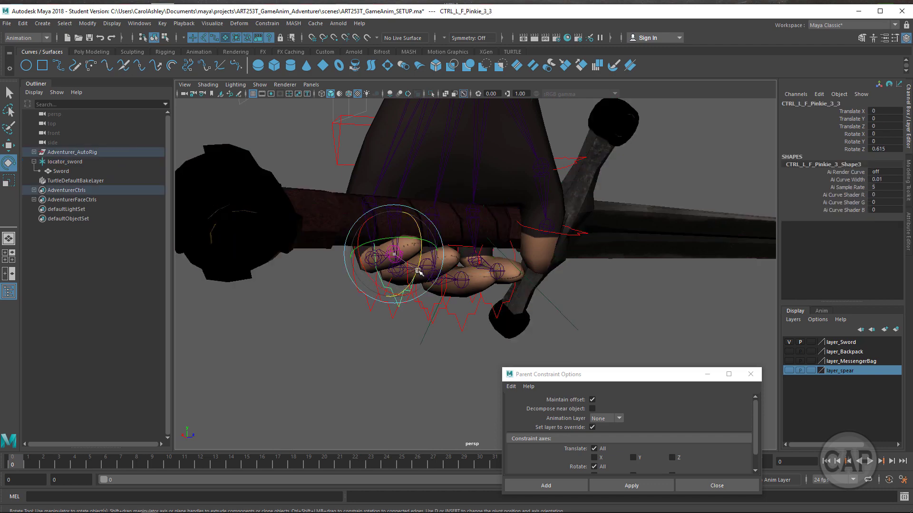
left_click_drag(418, 271, 361, 360)
left_click(375, 335)
left_click(381, 361)
left_click_drag(397, 305, 397, 305)
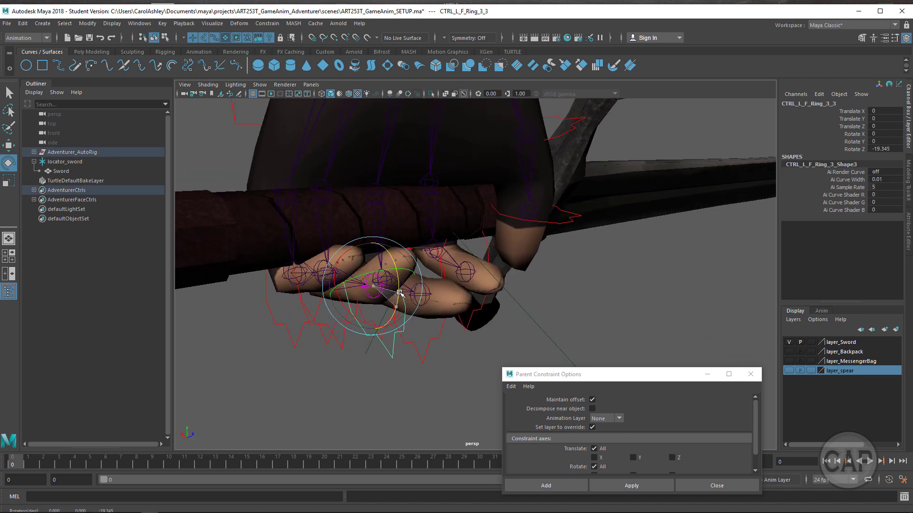
left_click(366, 305)
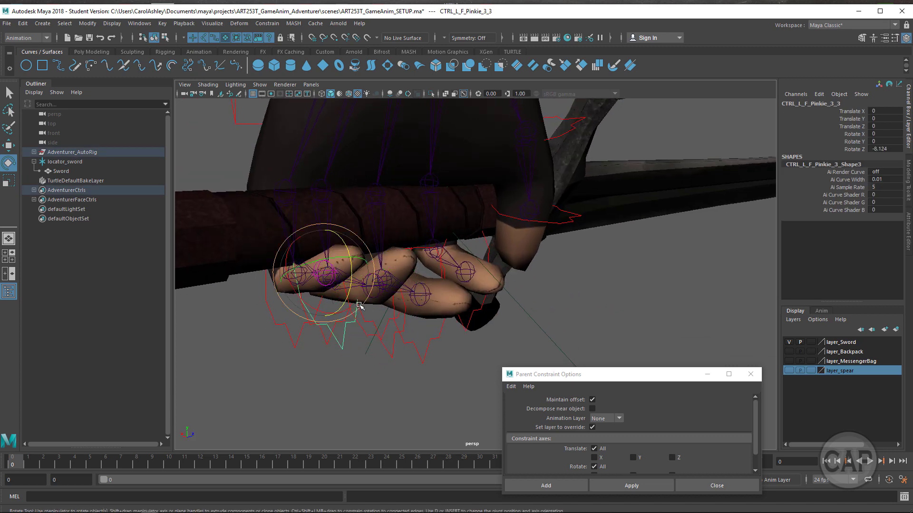
left_click(349, 300)
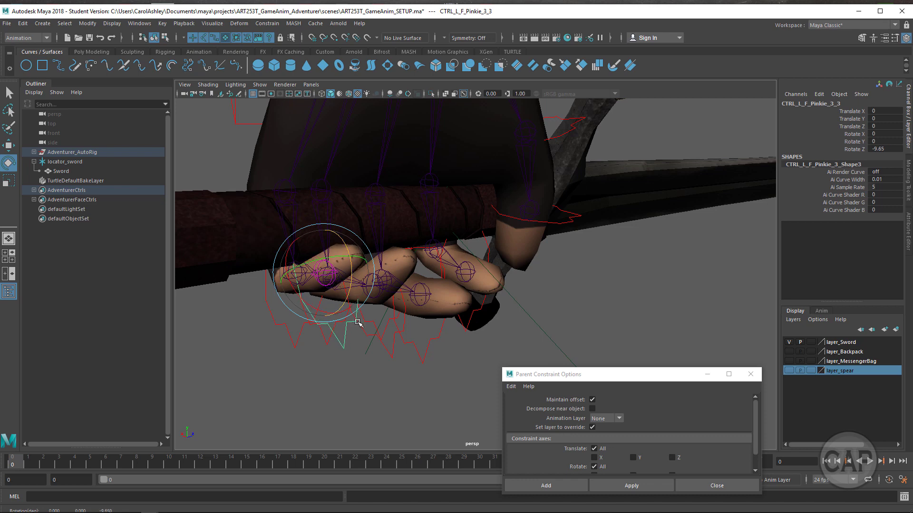
Curl the left fingers tighter around the grip, with the middle finger's second-joint control at about -61.4° in Rotate Z
left_click(377, 318)
left_click_drag(394, 307, 396, 304)
left_click_drag(400, 294, 377, 344, "alt")
left_click_drag(325, 307, 360, 352)
left_click(370, 350)
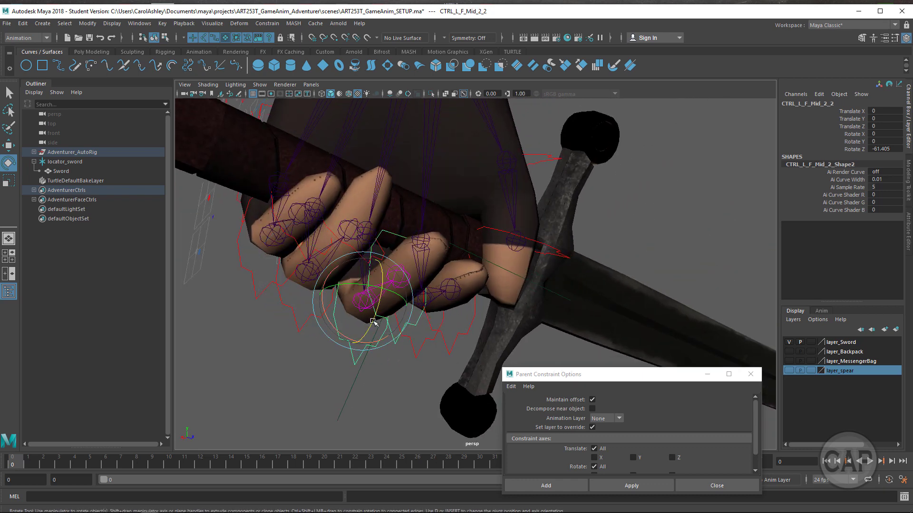
left_click_drag(372, 317, 405, 309)
Rotate the left ring finger's second-joint control to about -71° in Z and -0.1° in X
left_click(423, 282)
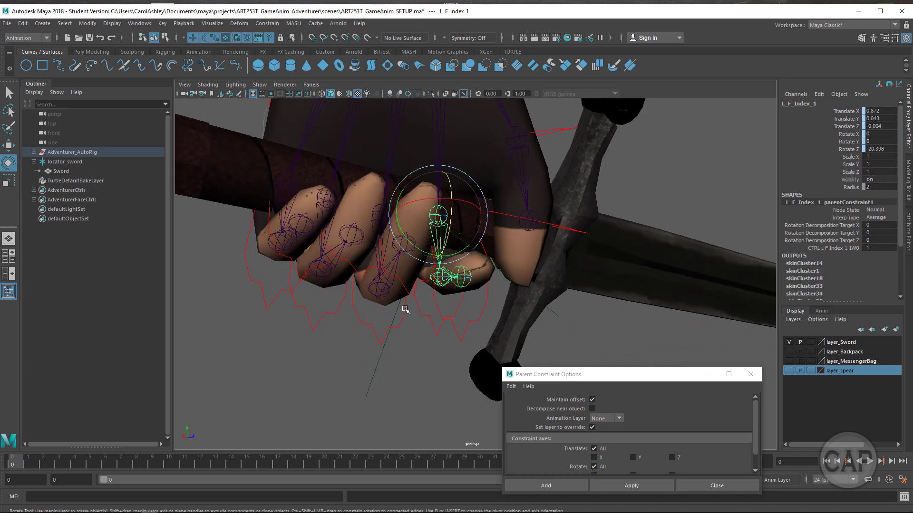
left_click(416, 269)
left_click_drag(412, 265, 371, 331)
left_click_drag(412, 241, 376, 230)
left_click(398, 282)
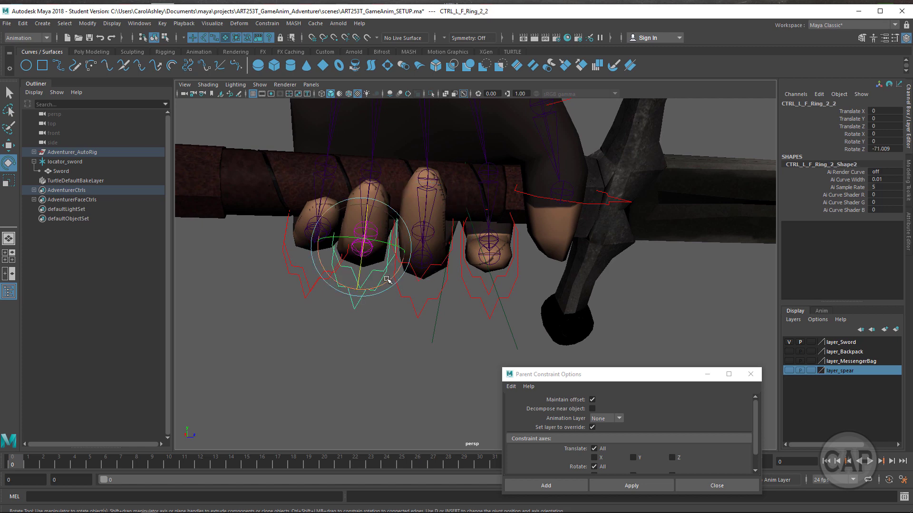
left_click_drag(387, 280, 388, 280)
left_click_drag(326, 298, 338, 299, "alt")
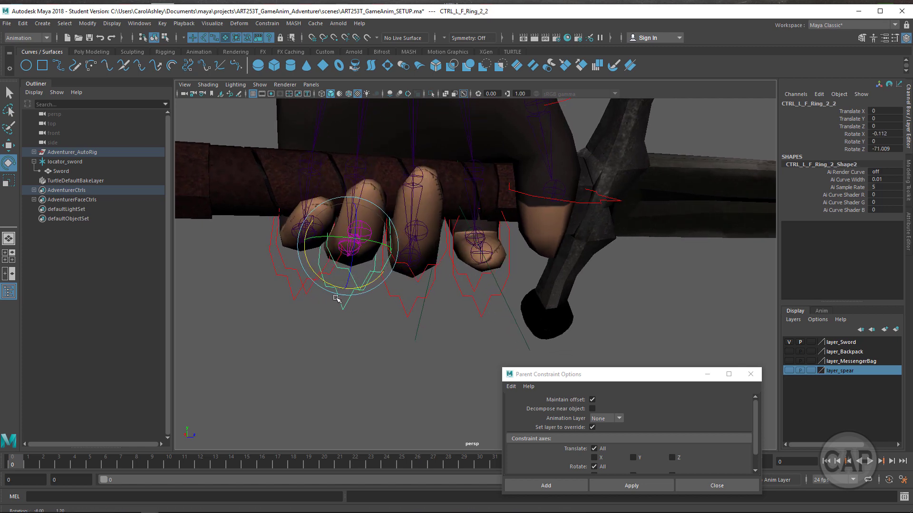
left_click_drag(386, 256, 459, 271, "alt")
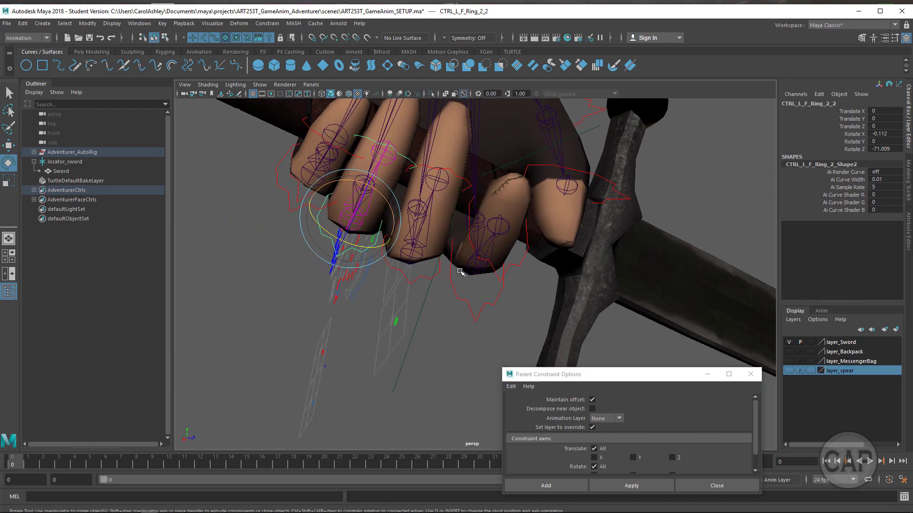
Curl the left index finger's second-joint control to about -79.3° and its tip control to about -25.5° in Rotate Z
left_click(460, 300)
left_click_drag(463, 304, 448, 318, "alt")
left_click_drag(467, 244, 467, 247)
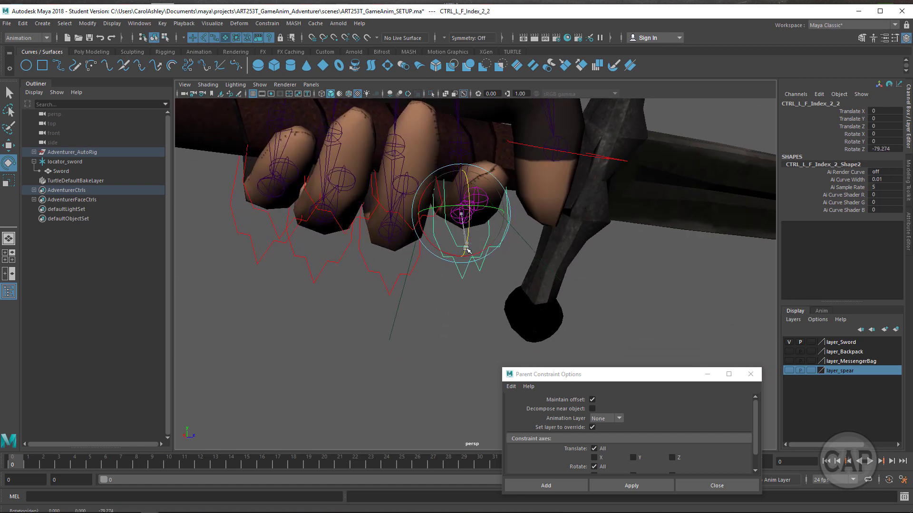
left_click(453, 308)
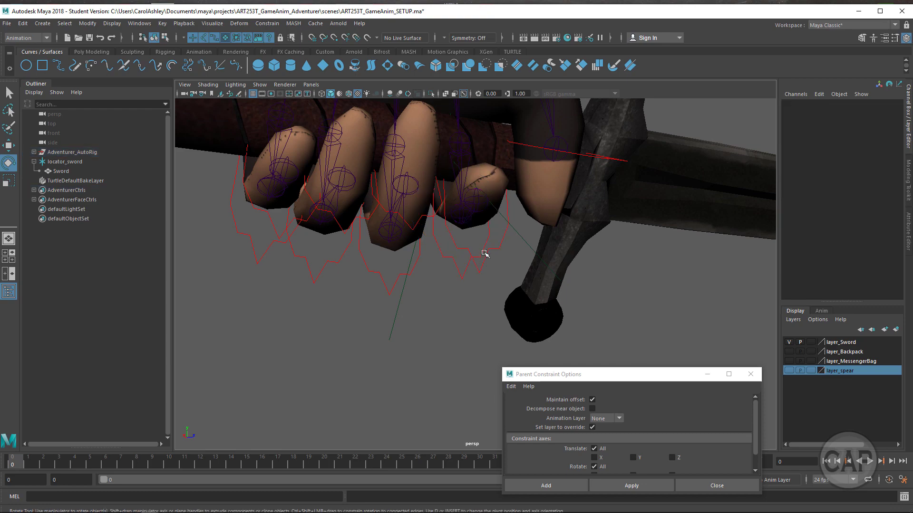
left_click(483, 239)
left_click_drag(483, 239, 481, 280)
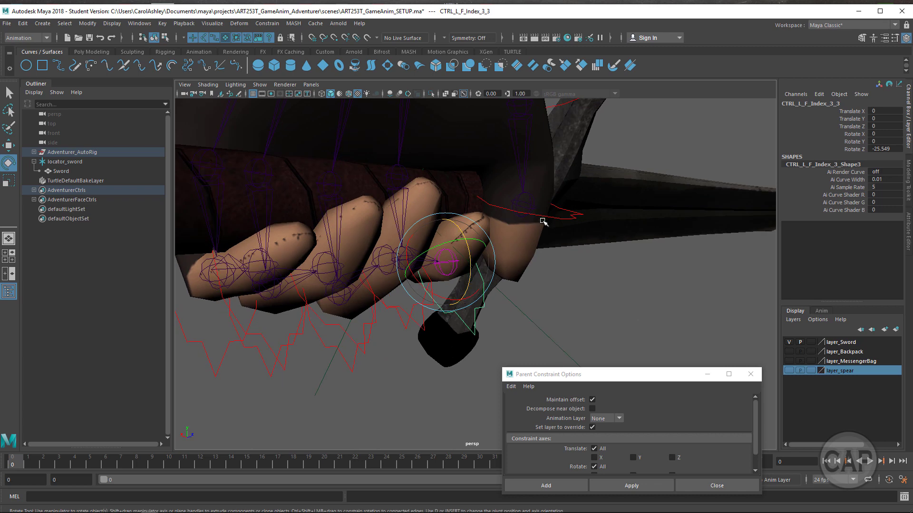
Rotate the left thumb's tip control to about 1.4° in Rotate X
left_click(559, 215)
left_click_drag(546, 219, 517, 222)
middle_click_drag(517, 222, 491, 325, "alt")
left_click_drag(491, 326, 479, 316, "alt")
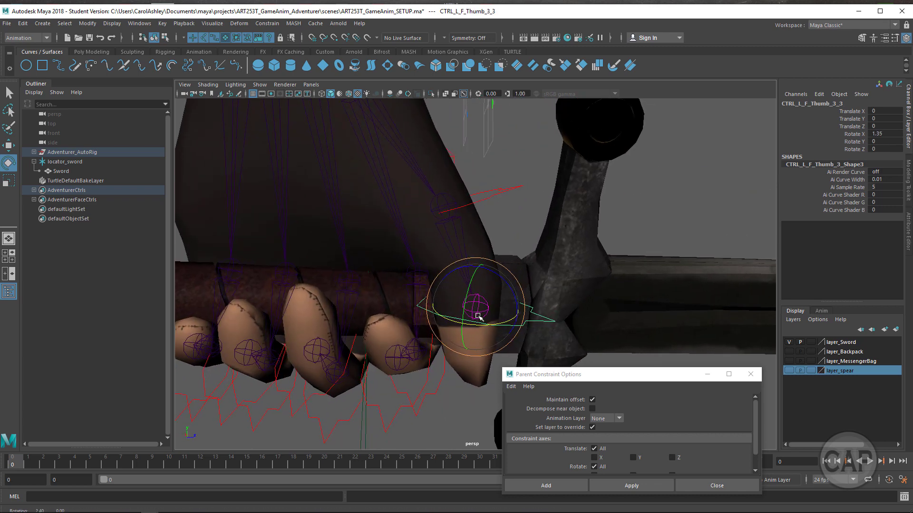
Rotate the left thumb's base control toward the grip, to about -3.3° in Y and 0.4° in Z
left_click_drag(506, 226, 461, 212, "alt")
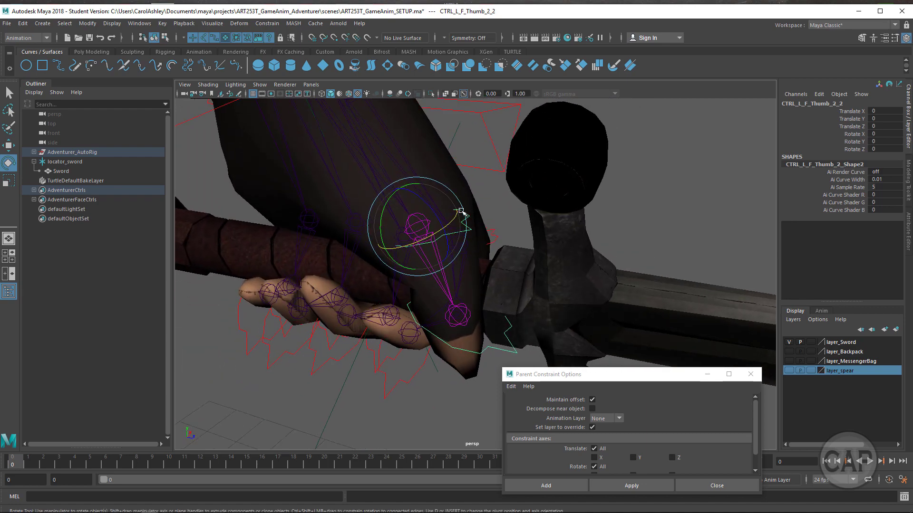
middle_click_drag(460, 212, 469, 304, "alt")
left_click_drag(437, 297, 423, 186, "alt")
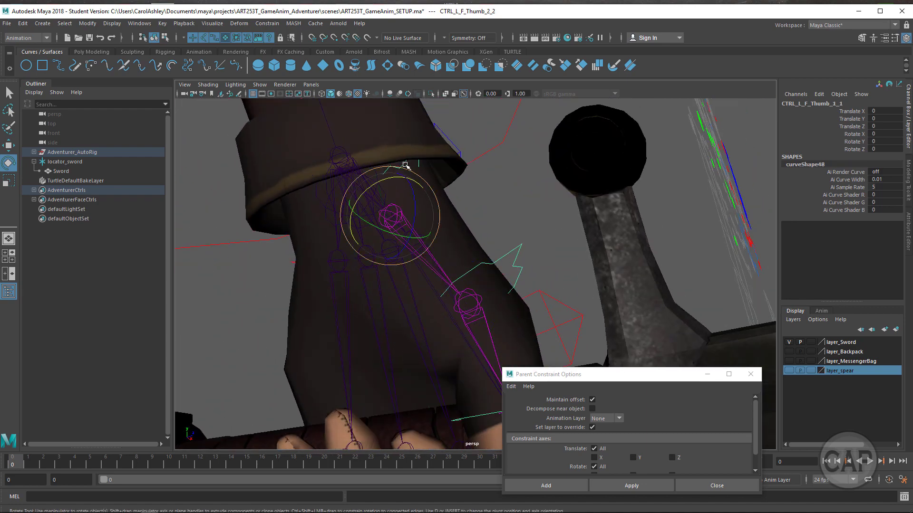
left_click_drag(387, 269, 445, 313, "alt")
middle_click_drag(445, 312, 407, 242, "alt")
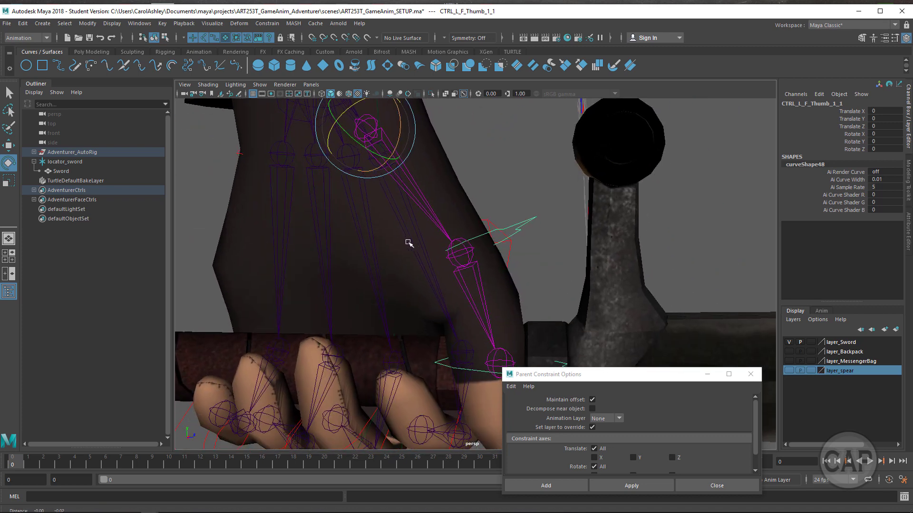
left_click_drag(408, 242, 423, 162, "alt")
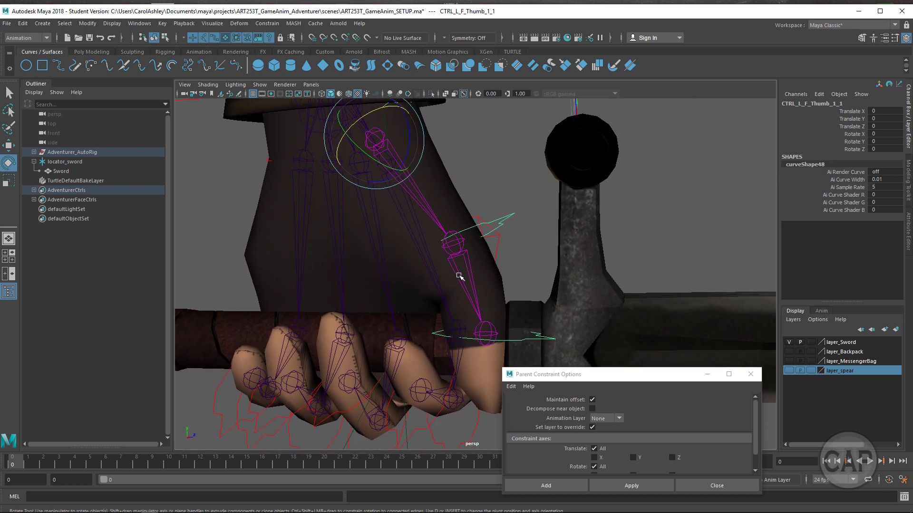
left_click_drag(391, 191, 380, 158, "alt")
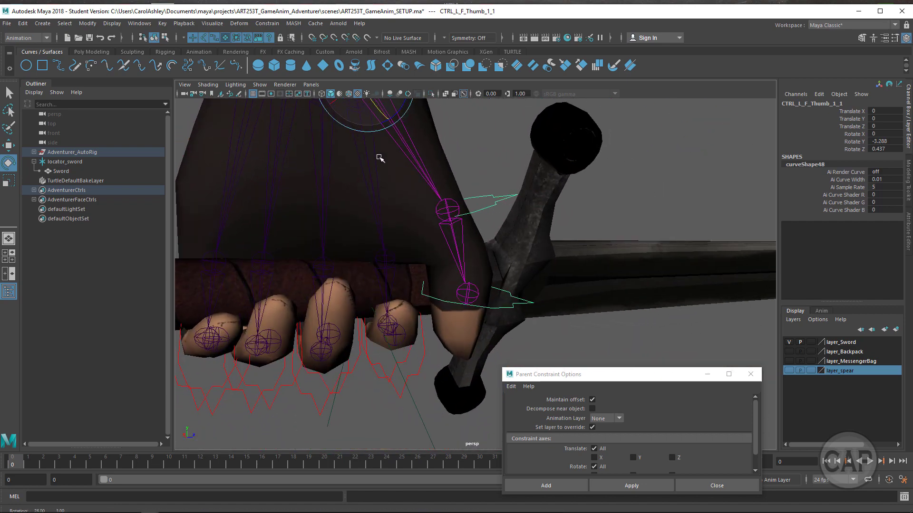
middle_click_drag(403, 142, 399, 190, "alt")
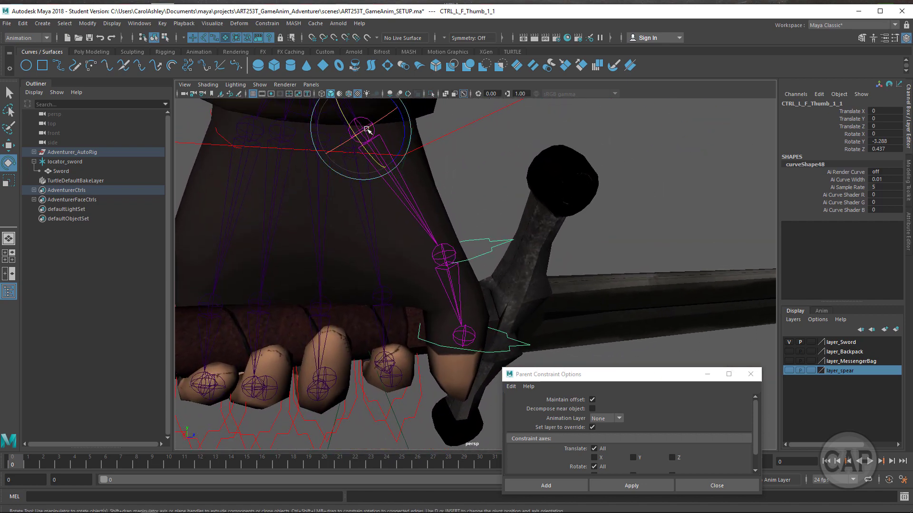
left_click_drag(366, 129, 368, 129)
left_click_drag(492, 303, 510, 260, "alt")
Curl the left index, ring and pinkie tip controls to about -41.4°, -31.8° and -20.6° in Rotate Z
left_click(504, 286)
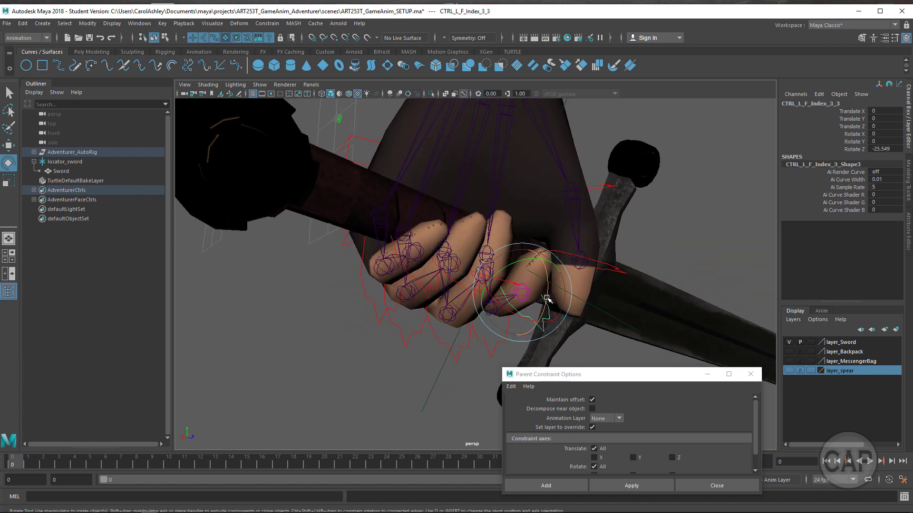
left_click_drag(547, 299, 547, 287)
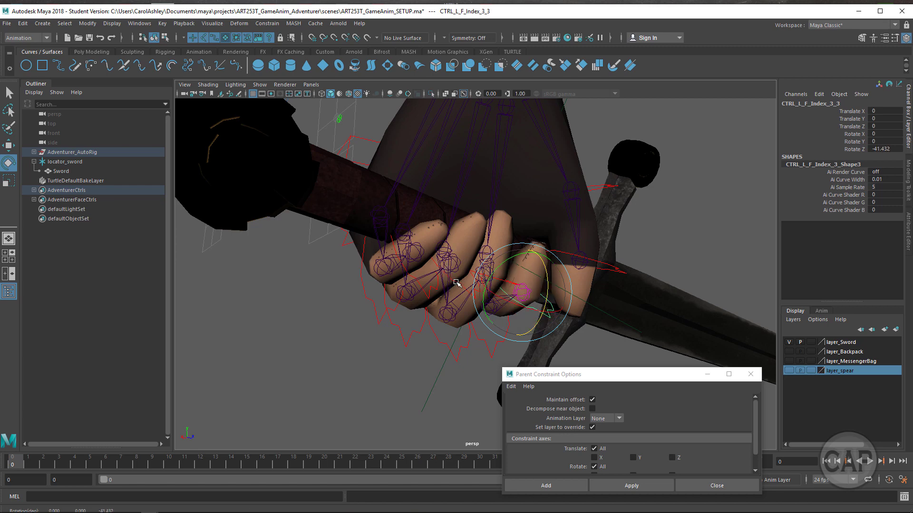
left_click(468, 266)
left_click_drag(478, 265, 477, 254)
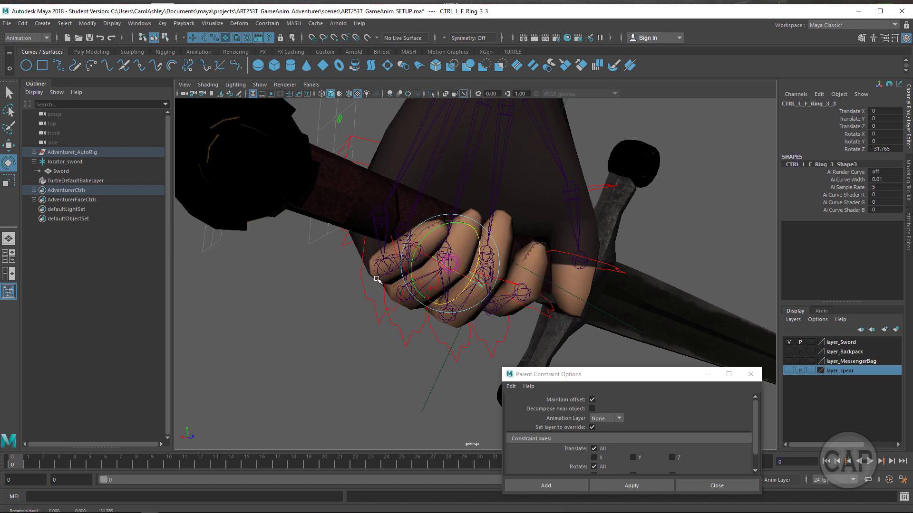
left_click(405, 266)
left_click_drag(438, 262, 446, 253)
Adjust the sideways spread of the left middle and ring base controls, the middle one to about -2.8° in Rotate Y
mouse_move(387, 252)
left_mouse_down("alt")
mouse_move(467, 280)
mouse_move(410, 246)
mouse_move(413, 266)
mouse_move(418, 255)
mouse_move(446, 246)
mouse_move(370, 239)
mouse_move(387, 235)
left_mouse_up("alt")
middle_click_drag(386, 235, 392, 257, "alt")
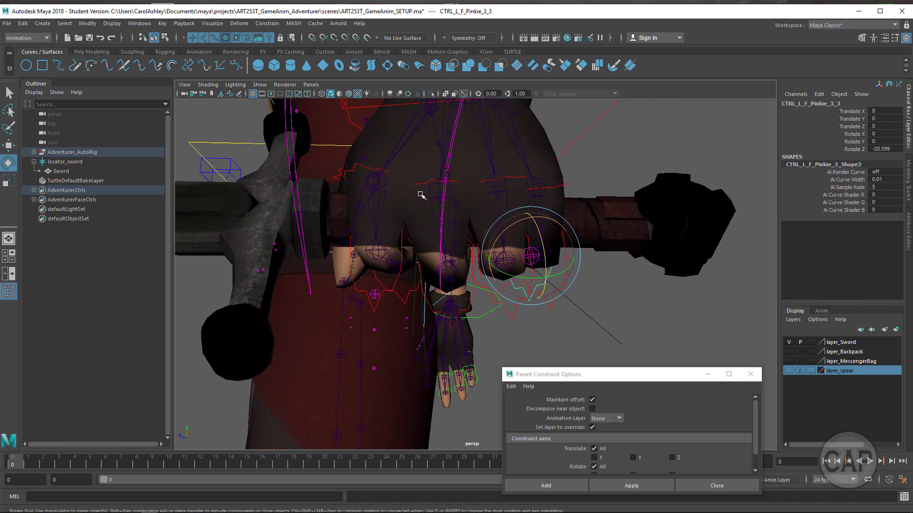
left_click(427, 185)
left_click_drag(480, 198, 479, 208)
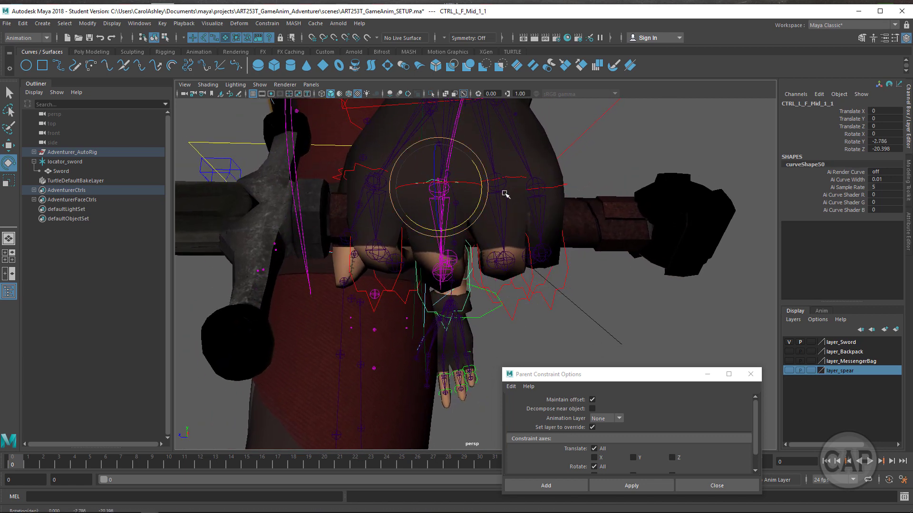
left_click(520, 180)
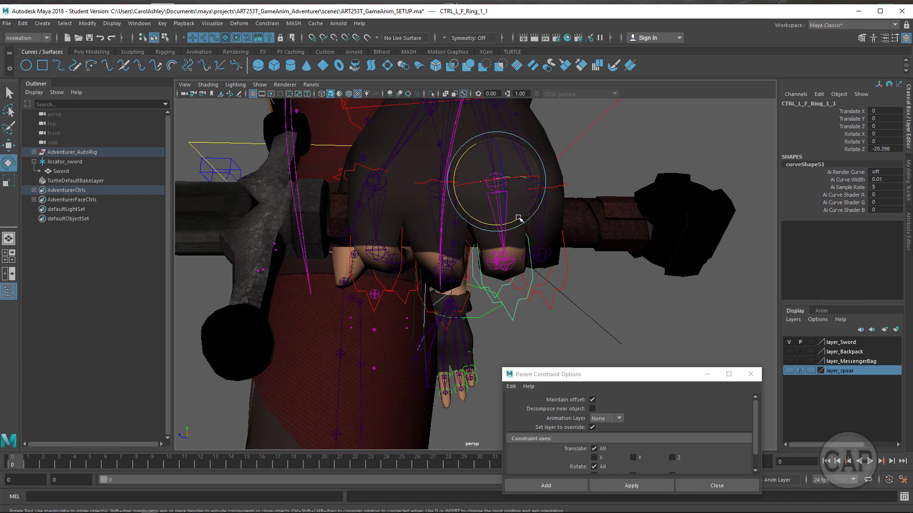
left_click_drag(479, 218, 485, 197)
Refine the spacing of the left fingers at their base controls, with the ring finger at about -9.9° in Rotate Y
left_click(554, 189)
left_click(427, 183)
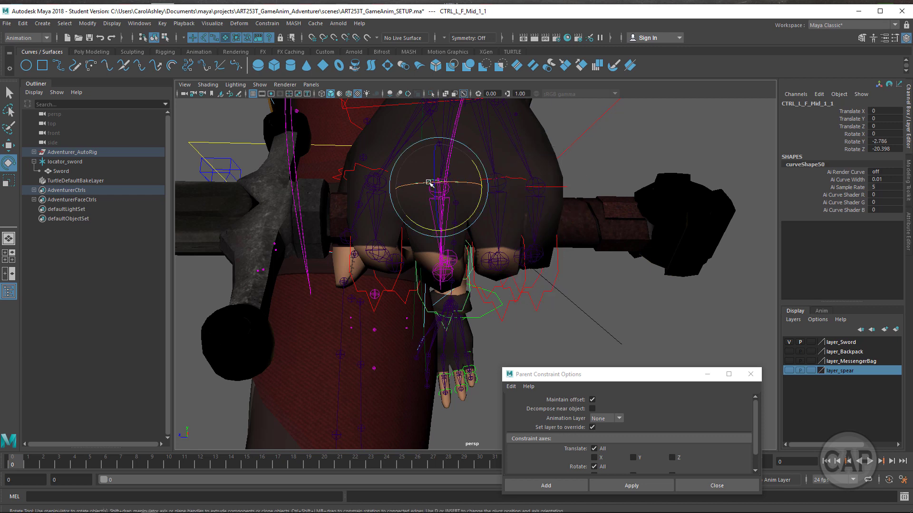
left_click(365, 165)
left_click_drag(402, 204, 465, 216)
left_click(459, 200)
left_click(513, 197)
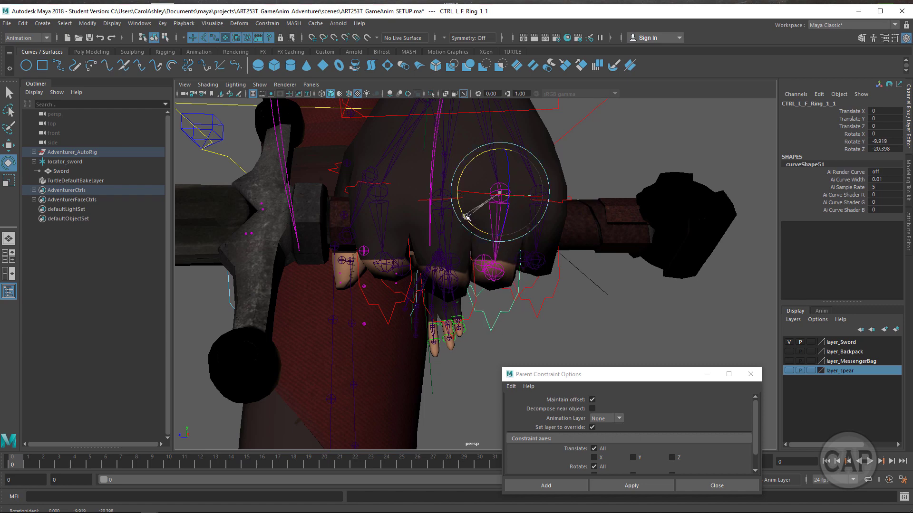
Inspect the left hand's grip on the sword from several angles around the character
mouse_move(563, 281)
left_mouse_down("alt")
mouse_move(480, 284)
mouse_move(399, 272)
mouse_move(377, 320)
mouse_move(363, 315)
mouse_move(422, 313)
mouse_move(487, 233)
mouse_move(500, 245)
mouse_move(484, 238)
mouse_move(518, 224)
mouse_move(552, 230)
mouse_move(586, 254)
left_mouse_up("alt")
left_click(505, 242)
right_click_drag(586, 254, 432, 271, "alt")
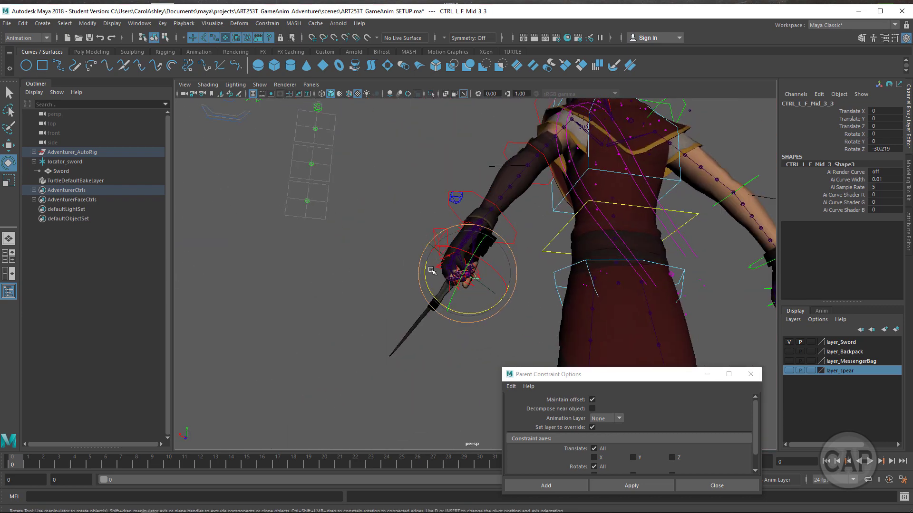
left_click_drag(432, 271, 605, 289, "alt")
left_click(605, 289)
left_click_drag(371, 329, 326, 269, "alt")
right_click_drag(326, 269, 483, 263, "alt")
middle_click_drag(456, 264, 330, 342, "alt")
left_click_drag(330, 341, 360, 301, "alt")
middle_click_drag(360, 301, 328, 285, "alt")
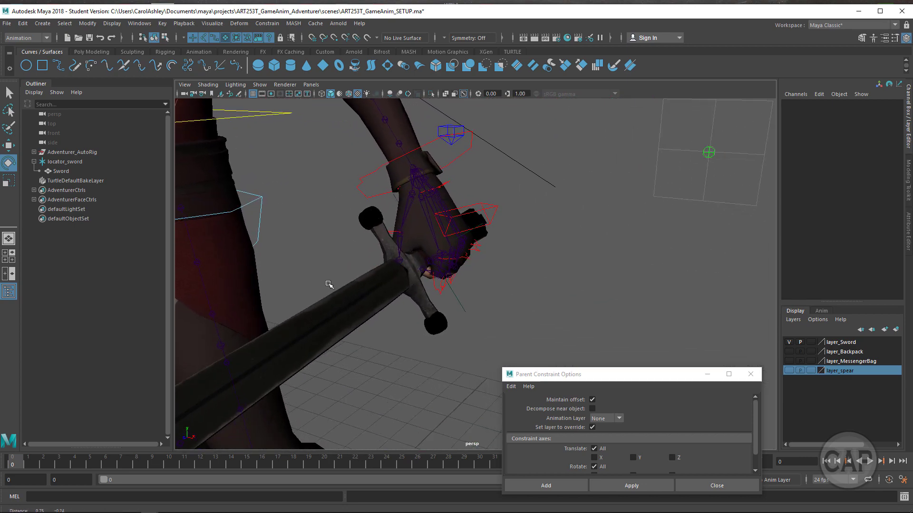
Select the L_Arm_Wrist joint and add locator_sword to the selection for the parent constraint
left_click(460, 309)
left_click_drag(460, 308, 410, 329, "alt")
middle_click_drag(409, 330, 397, 390, "alt")
right_click_drag(514, 328, 628, 243, "alt")
mouse_move(445, 271)
middle_mouse_down("alt")
mouse_move(486, 229)
mouse_move(465, 301)
mouse_move(447, 270)
middle_mouse_up("alt")
left_click(419, 257)
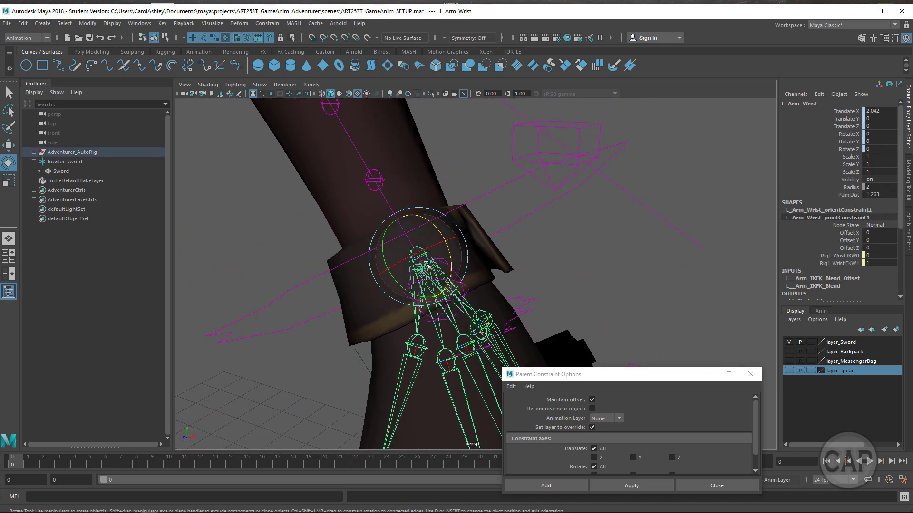
left_click_drag(536, 283, 532, 212, "alt")
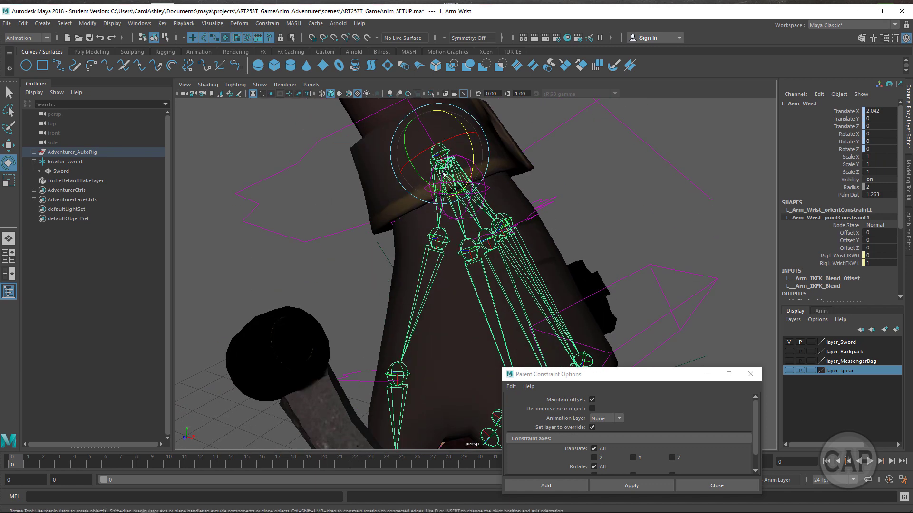
left_click_drag(457, 209, 512, 279, "alt")
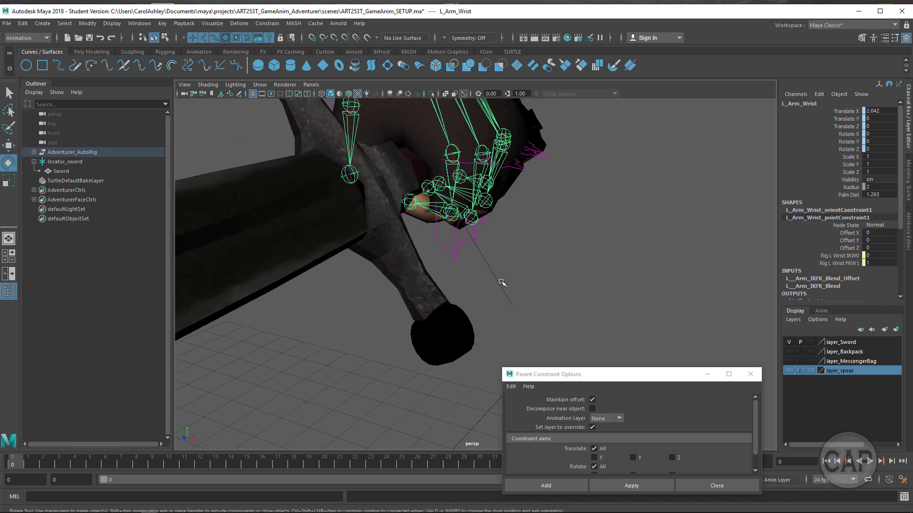
left_click(499, 280)
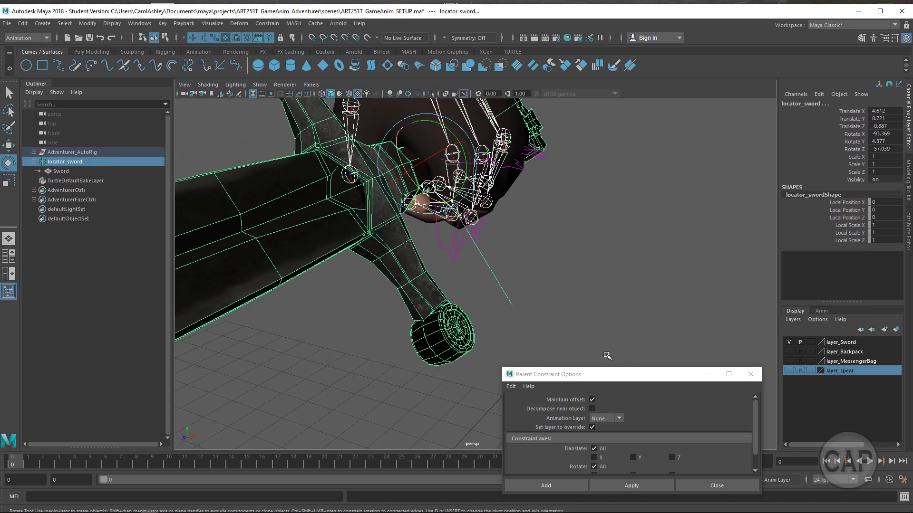
Parent-constrain the sword locator to the left wrist joint with Maintain offset on and all translate and rotate axes constrained
left_click_drag(612, 370, 676, 188)
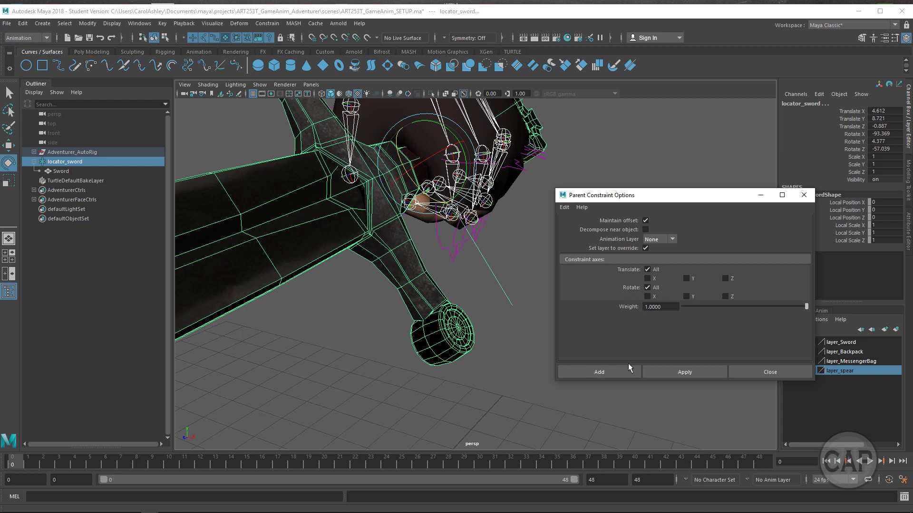
left_click(673, 373)
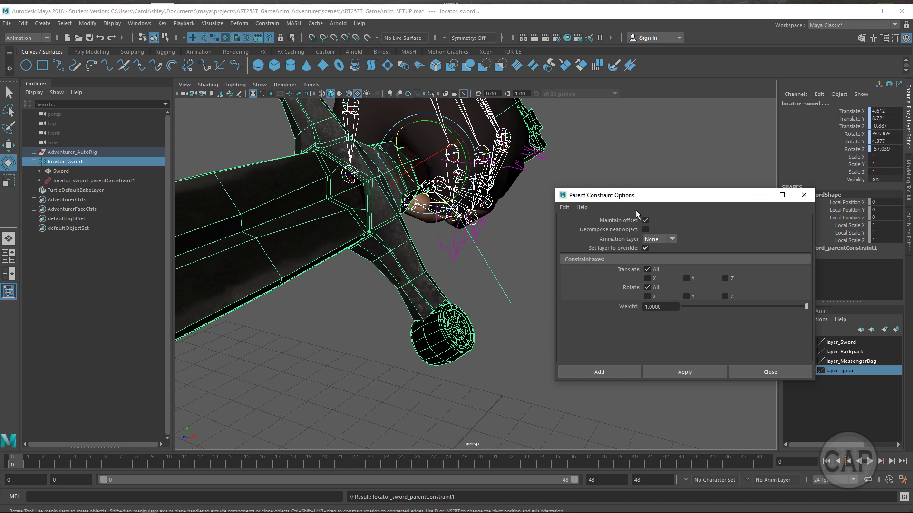
left_click(803, 197)
Test the sword constraint by rotating the left wrist FK control, and undo the rotation
left_click_drag(549, 213, 586, 263, "alt")
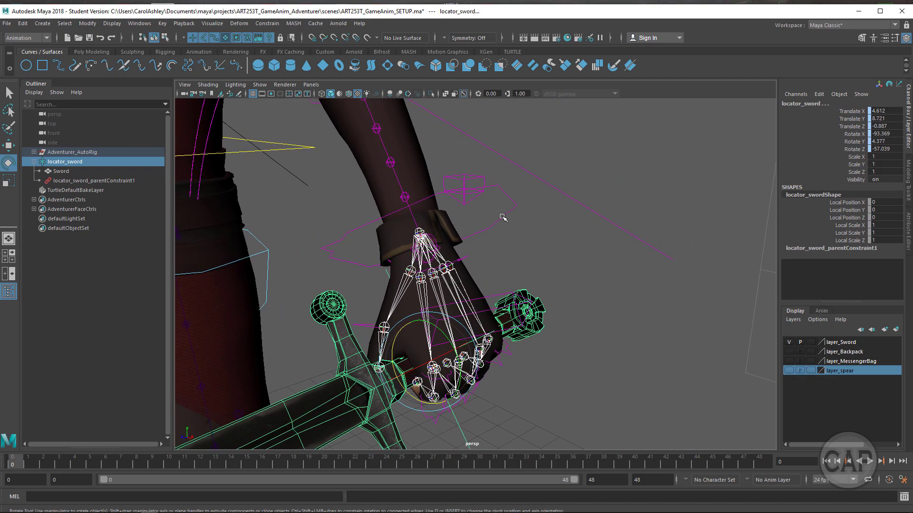
left_click(503, 216)
right_click_drag(574, 247, 474, 234, "alt")
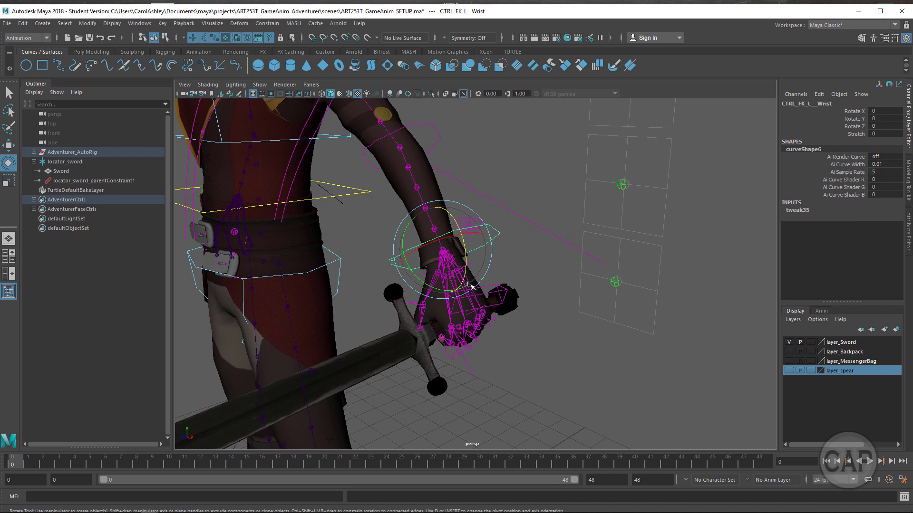
right_click_drag(554, 318, 464, 318, "alt")
left_click_drag(464, 319, 468, 272, "alt")
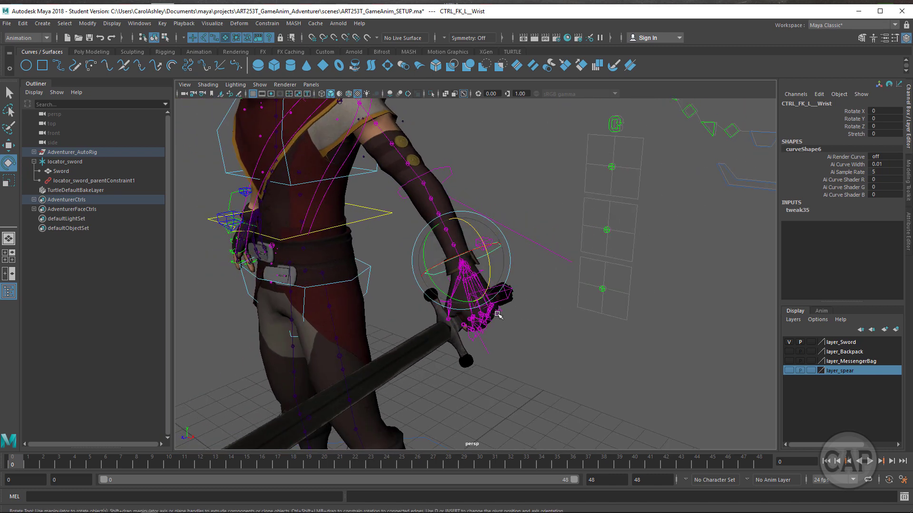
mouse_move(486, 292)
left_mouse_down()
mouse_move(492, 286)
mouse_move(481, 294)
left_mouse_up()
left_click_drag(481, 294, 401, 291, "alt")
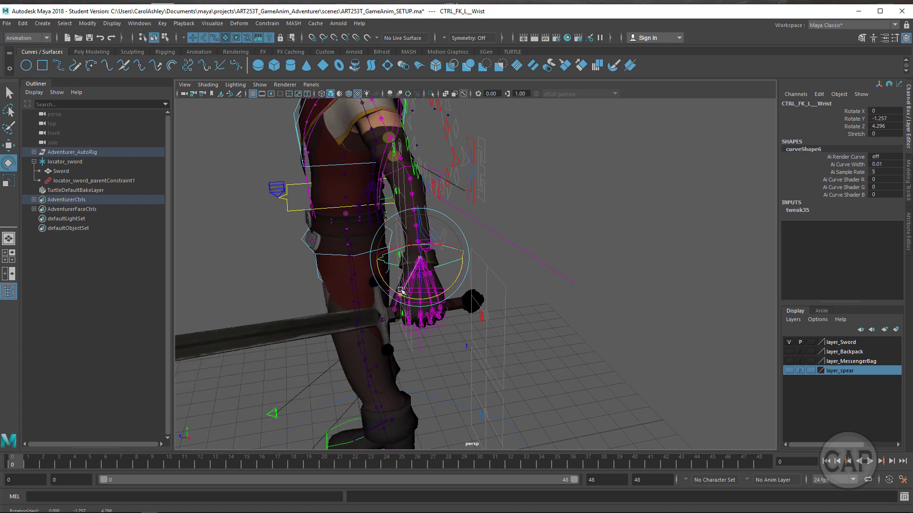
key("ctrl+z")
key("ctrl+z")
Hide the rig's joints by setting Joint Vis to 0 on the CTRL_Adventurer_World control
left_click_drag(577, 326, 506, 259, "alt")
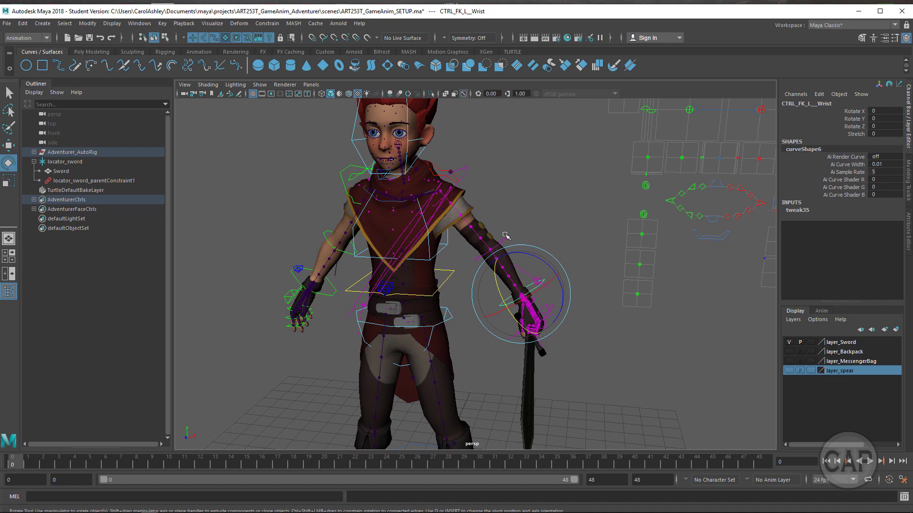
middle_click_drag(566, 332, 511, 261, "alt")
middle_click_drag(597, 335, 587, 275, "alt")
left_click_drag(587, 275, 526, 350, "alt")
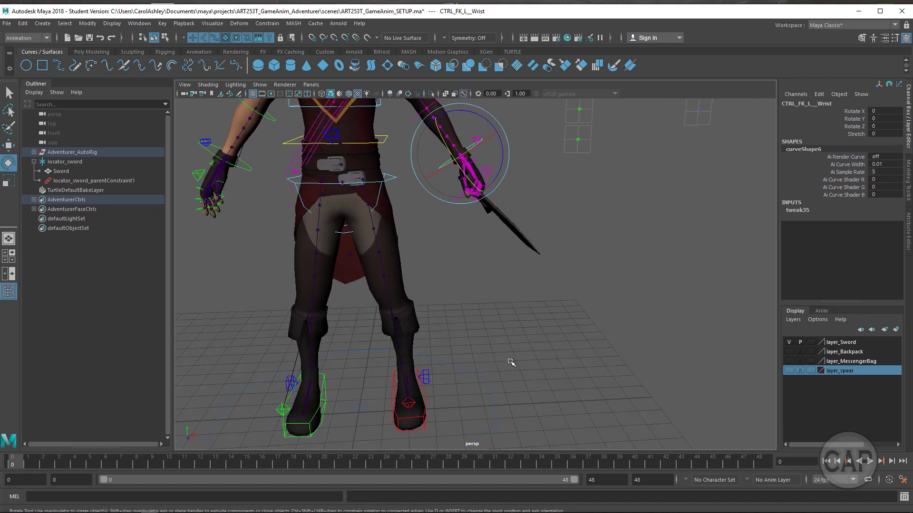
left_click(492, 383)
left_click_drag(597, 338, 530, 385, "alt")
middle_click_drag(568, 366, 552, 455, "alt")
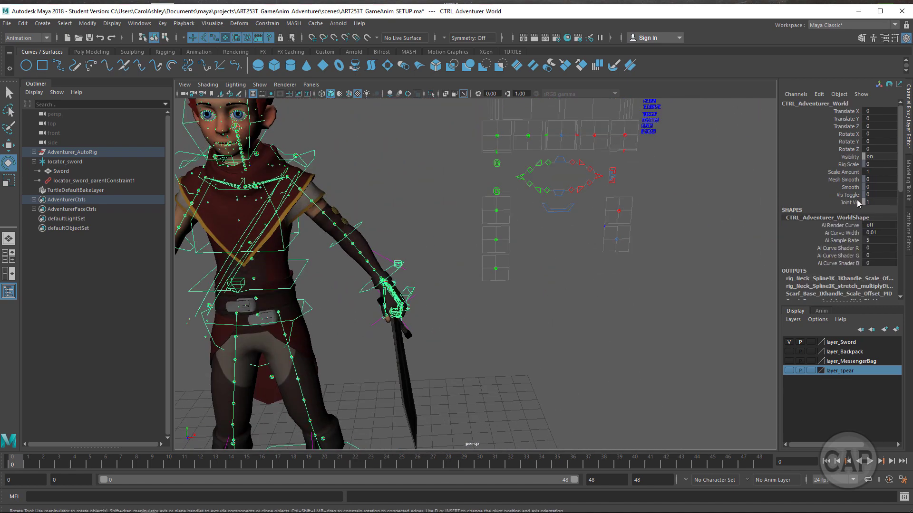
left_click(854, 203)
middle_click_drag(729, 235, 721, 234)
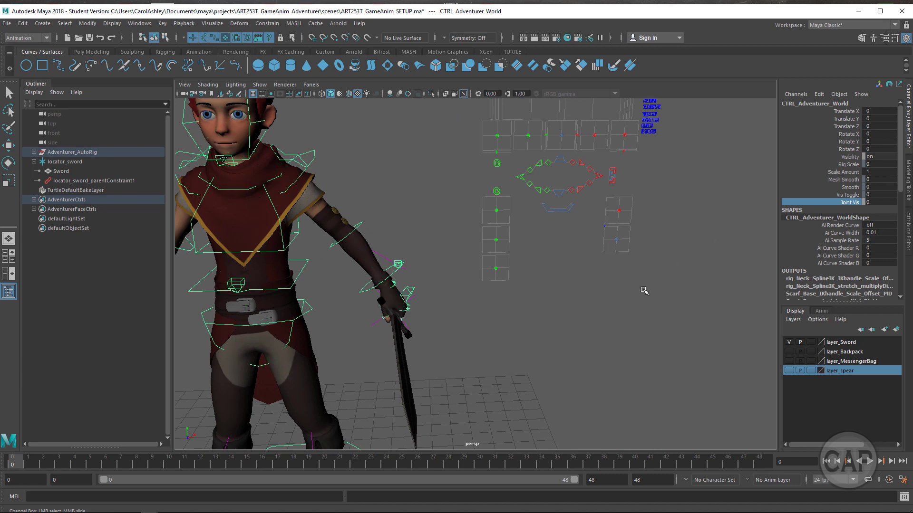
Save the scene under the new name ART253T_GameAnim_idle_v01.ma in the project's scenes folder, and clear the selection
right_click_drag(642, 291, 477, 297, "alt")
left_click_drag(477, 298, 593, 364, "alt")
left_click_drag(535, 363, 650, 231, "alt")
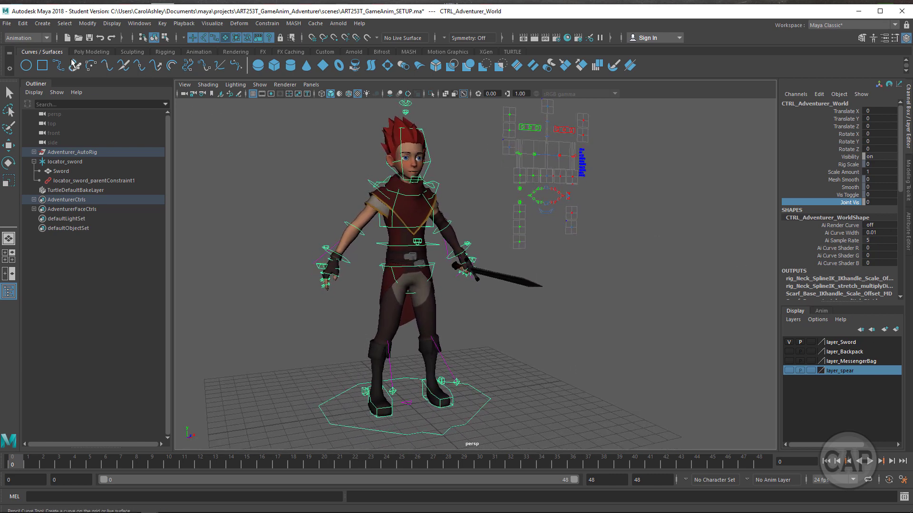
left_click(7, 23)
left_click(26, 71)
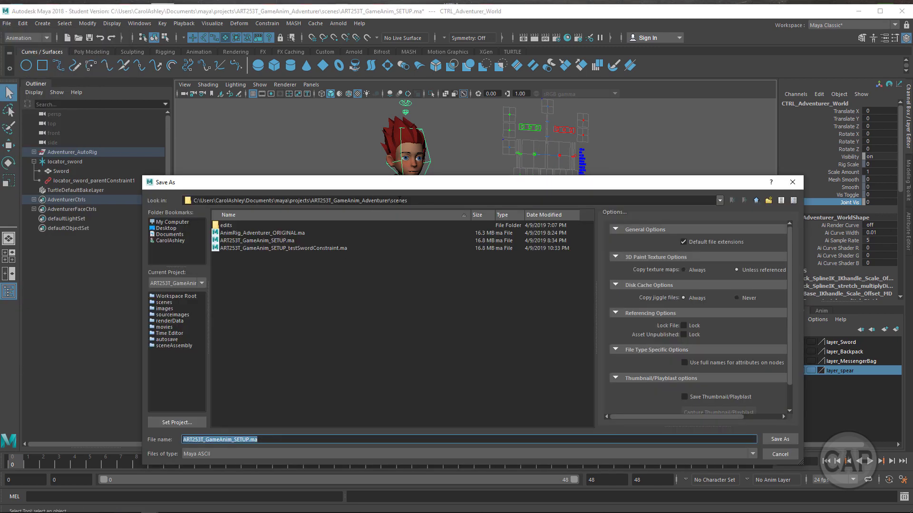
left_click(248, 440)
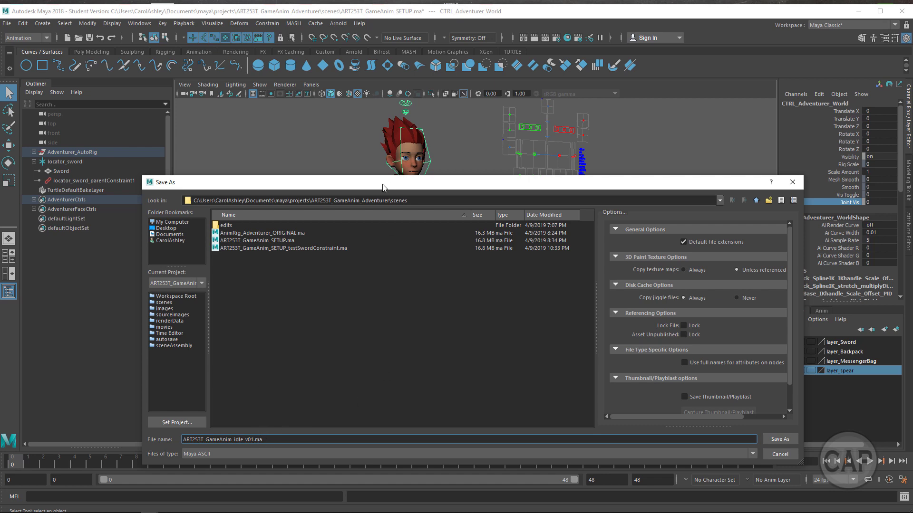
left_click_drag(384, 186, 326, 153)
left_click(711, 409)
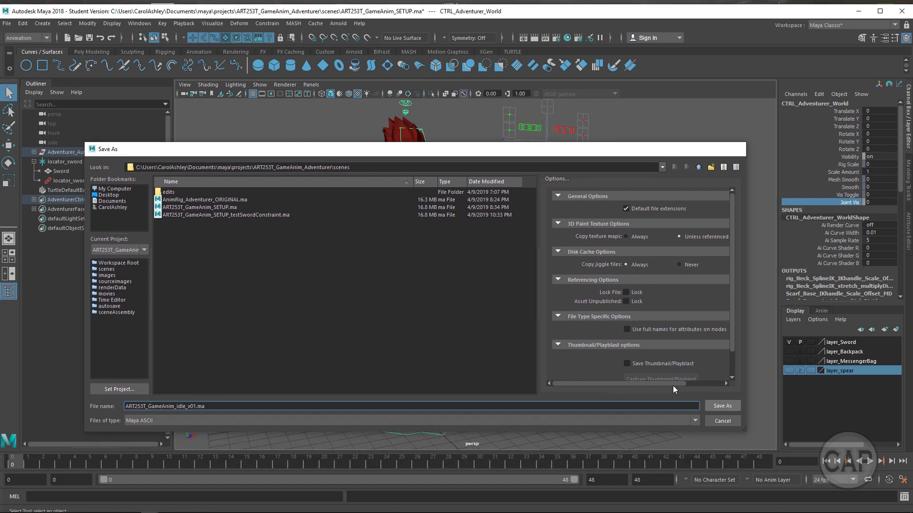
left_click(436, 270)
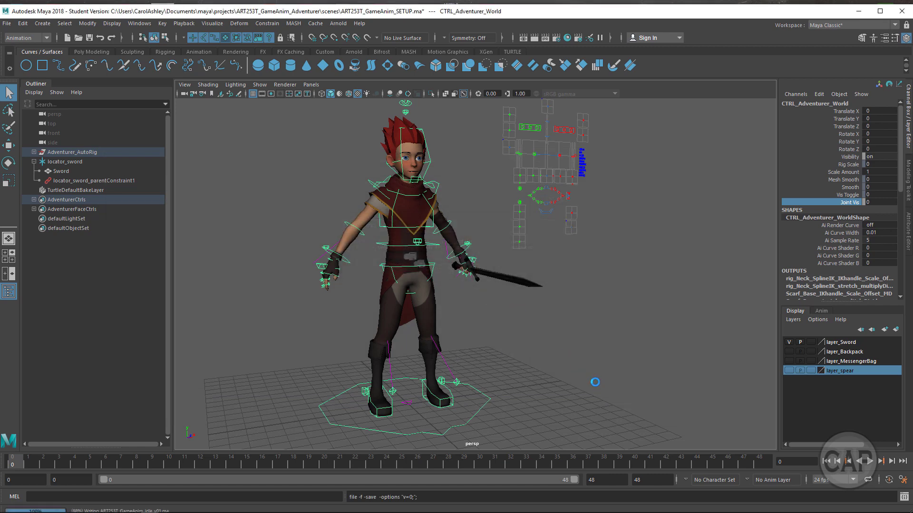
left_click(558, 327)
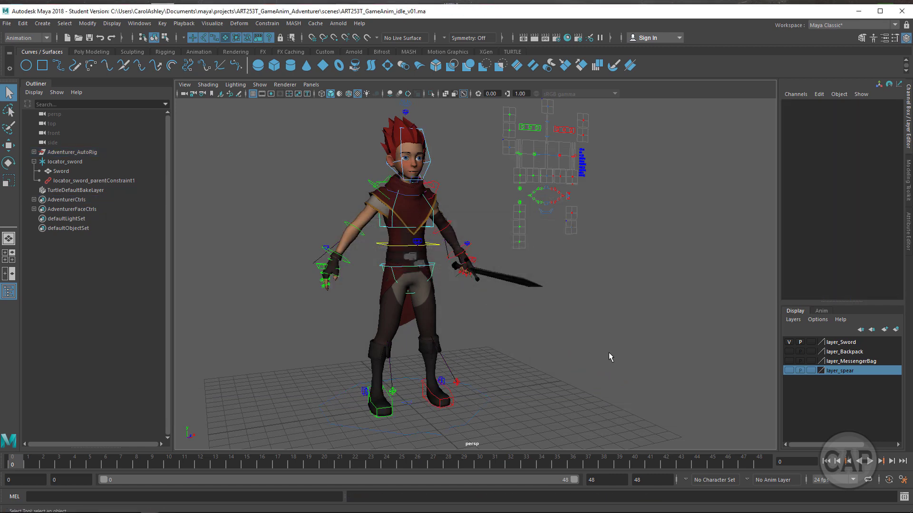
left_click_drag(608, 352, 533, 351, "alt")
right_click_drag(533, 351, 601, 361, "alt")
middle_click_drag(600, 360, 610, 375, "alt")
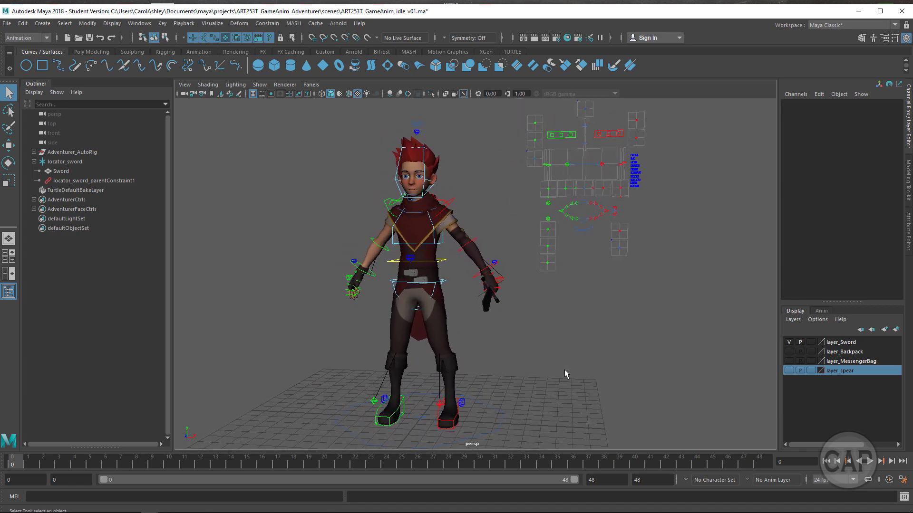
left_click_drag(564, 371, 551, 369, "alt")
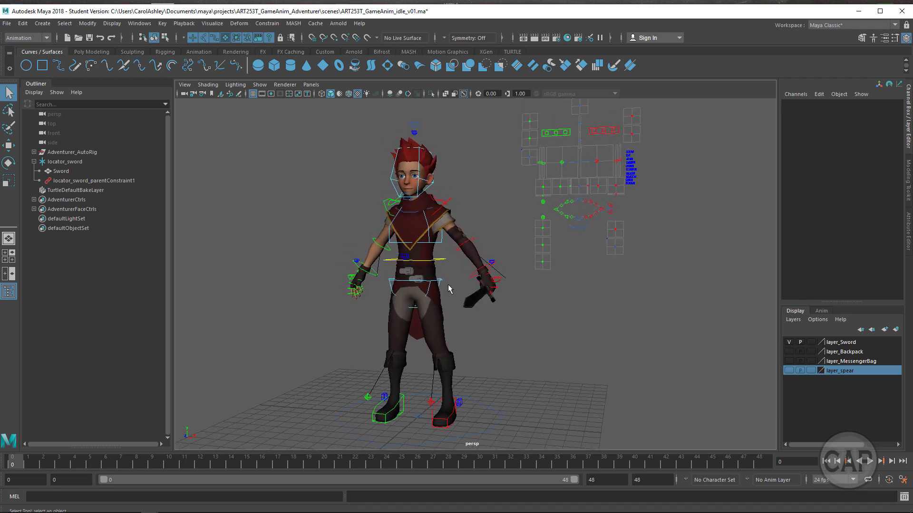